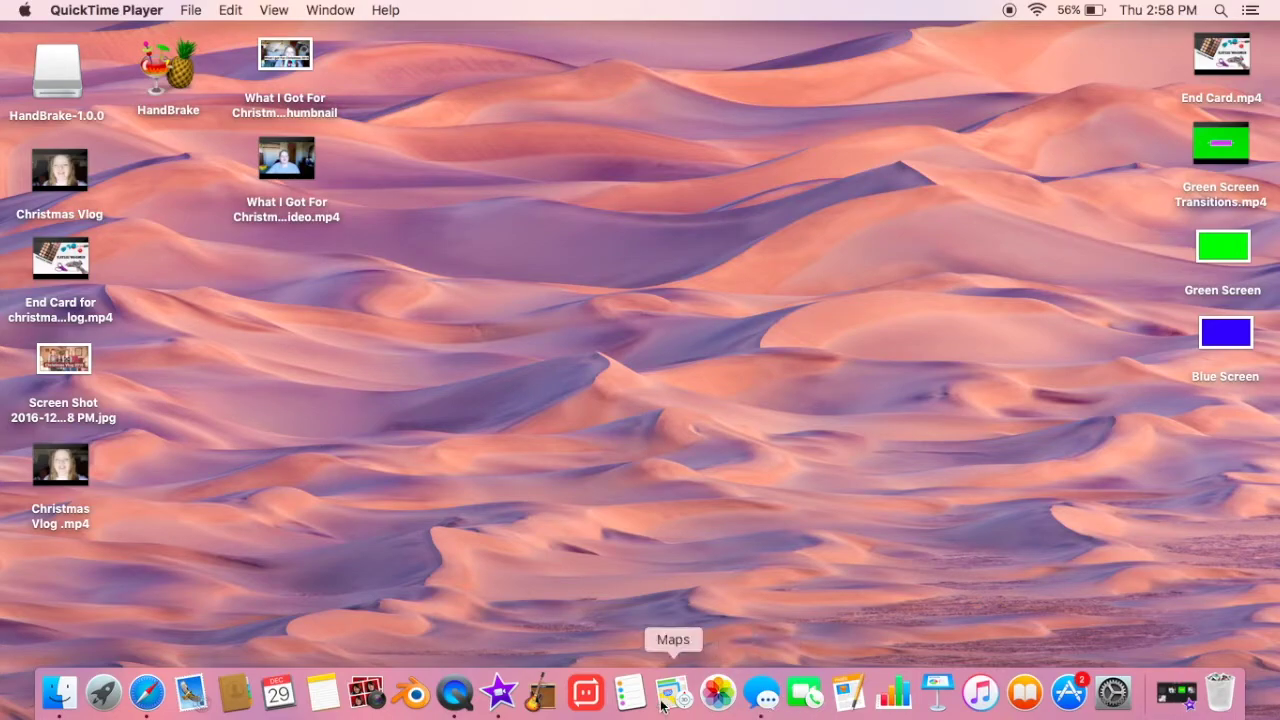
Switch to Keynote and create a new presentation with the standard White theme
left_click(937, 692)
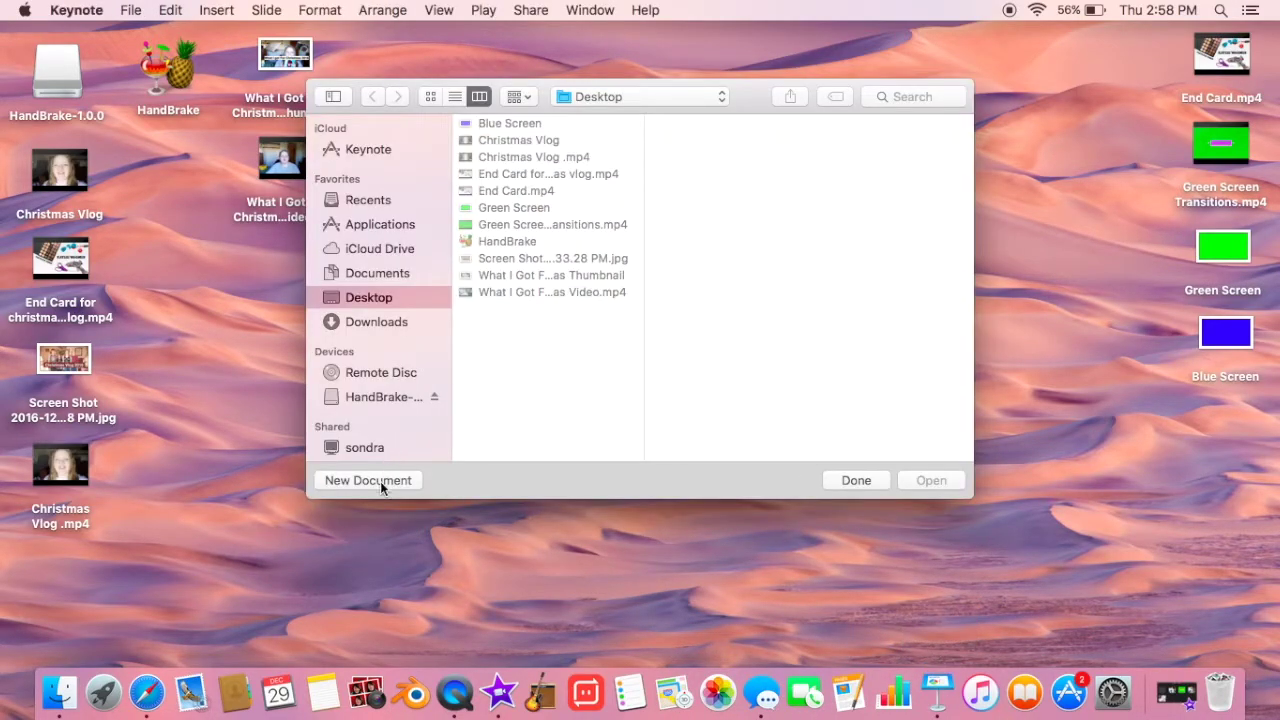
left_click(366, 484)
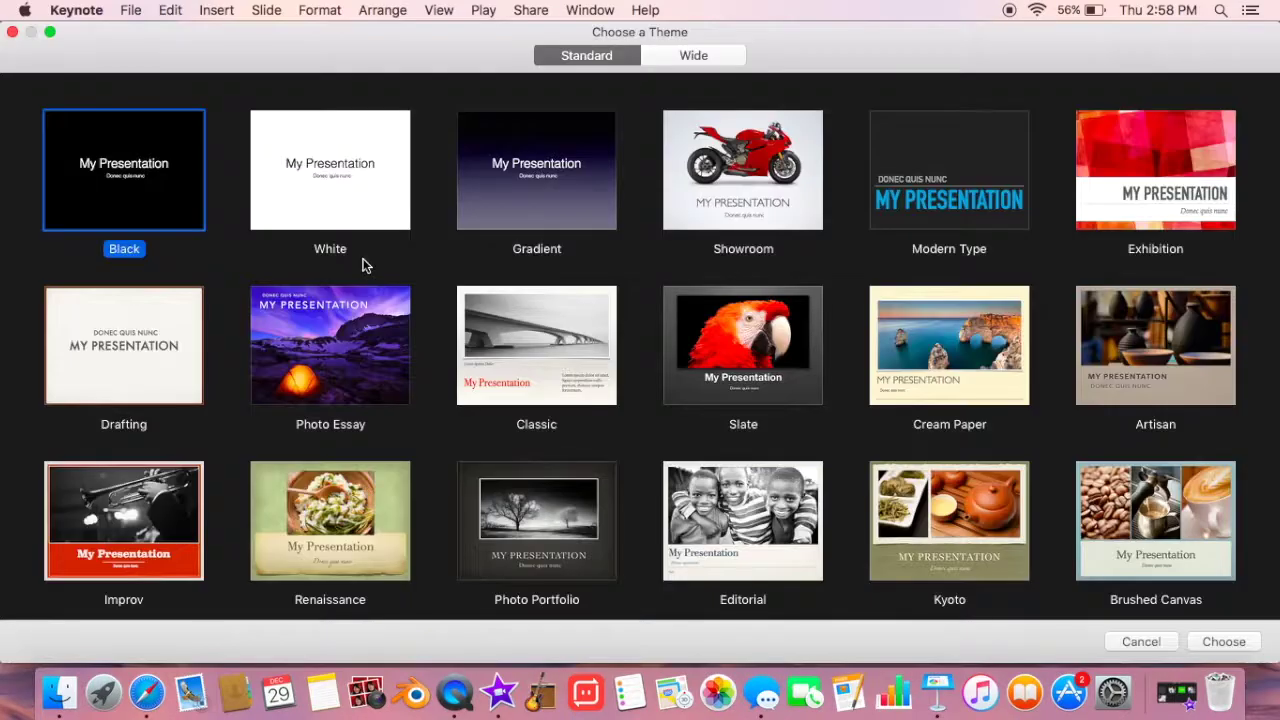
left_click(348, 205)
double_click(348, 205)
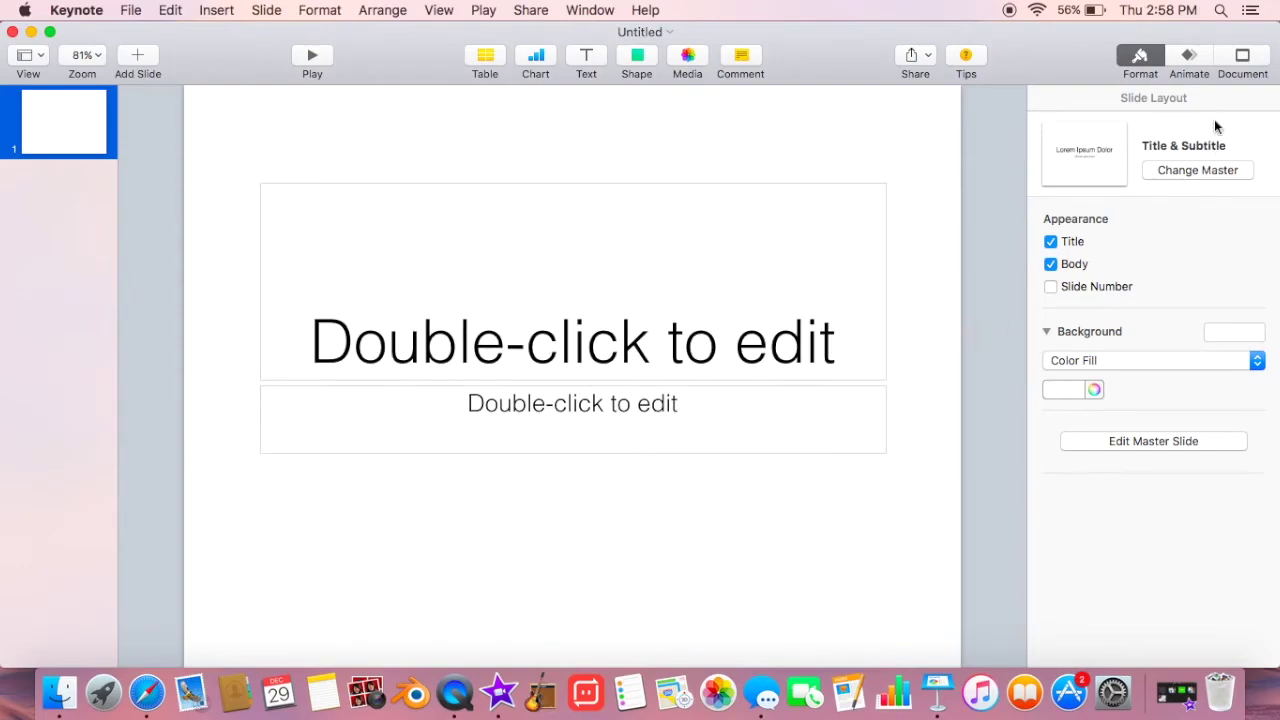
Set the presentation's slide size to Widescreen (16:9)
left_click(1241, 60)
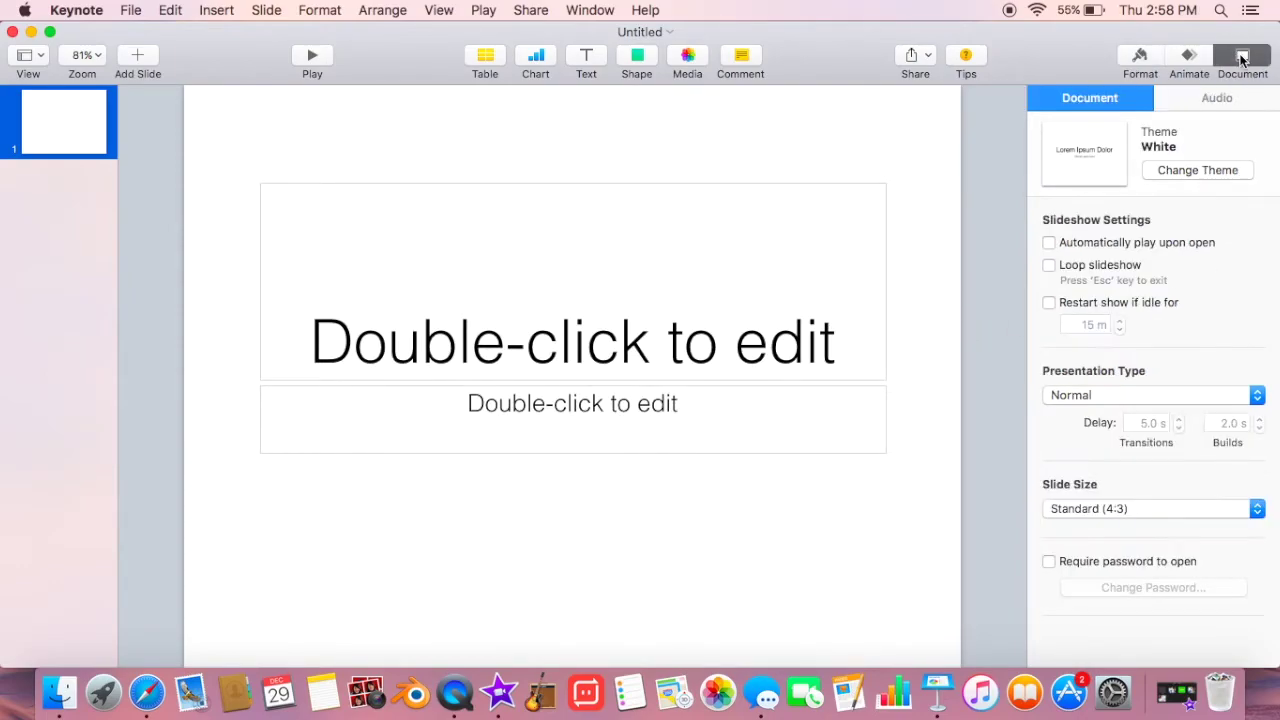
left_click(1259, 515)
left_click(1128, 527)
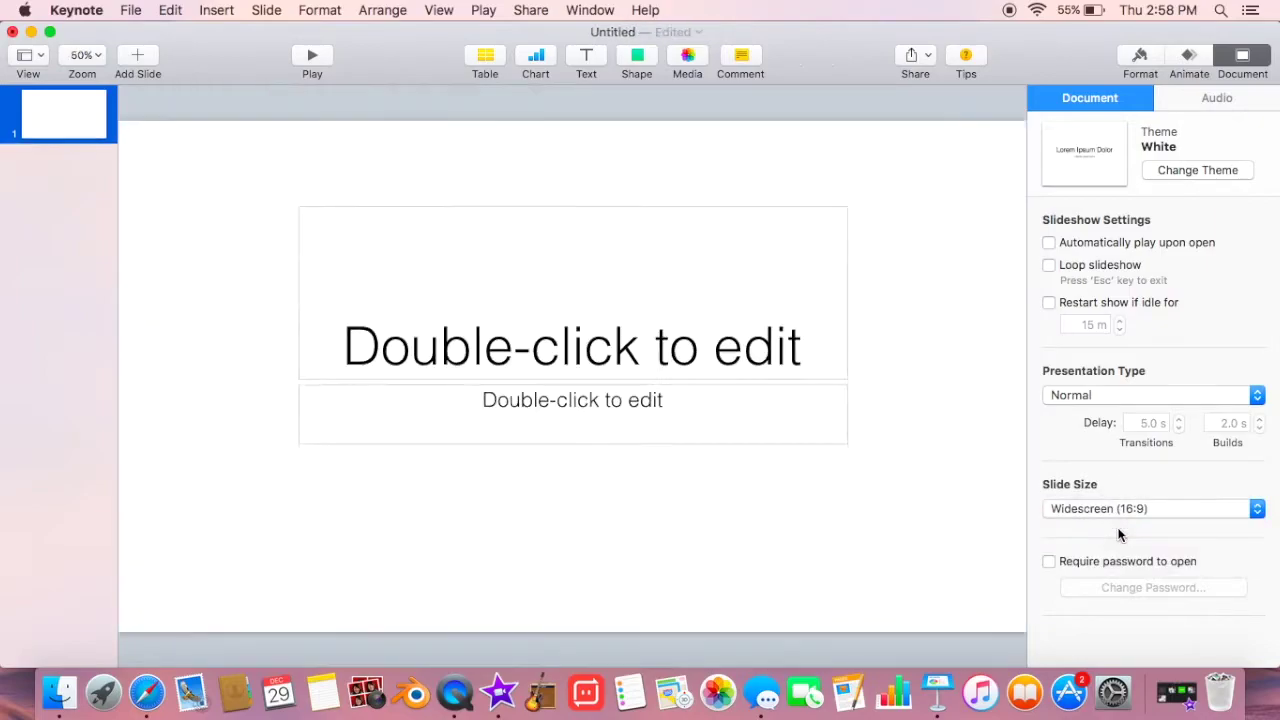
Delete the title and subtitle placeholders from the slide
left_click(800, 337)
key("BackSpace")
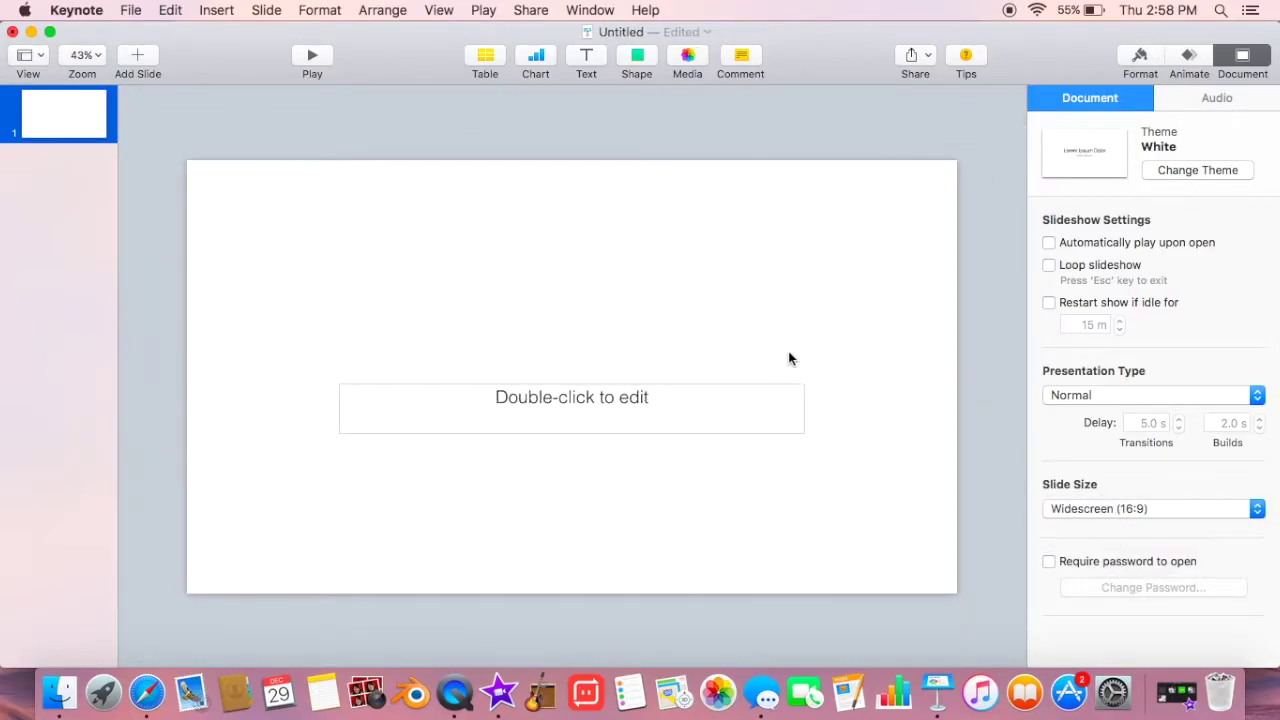
left_click(775, 390)
key("BackSpace")
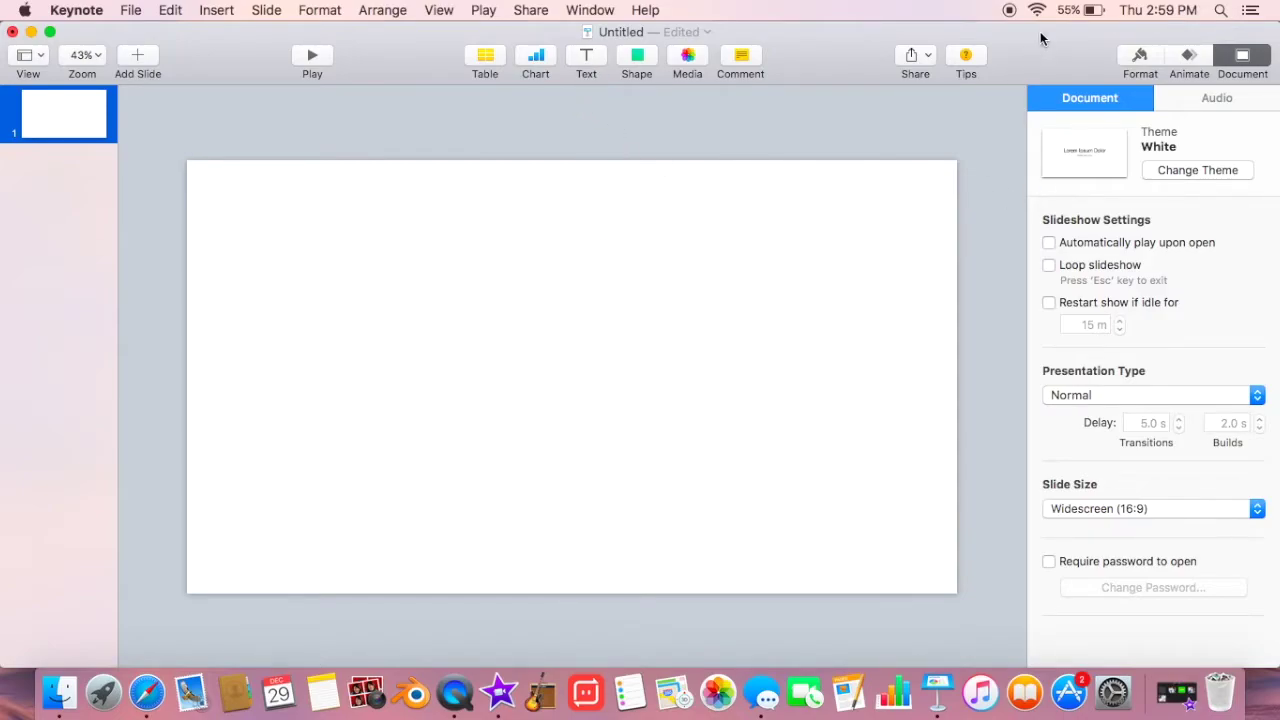
Place the Blue Screen image from the desktop on the slide so it covers the whole slide, and leave it deselected
left_click_drag(1040, 38, 931, 38)
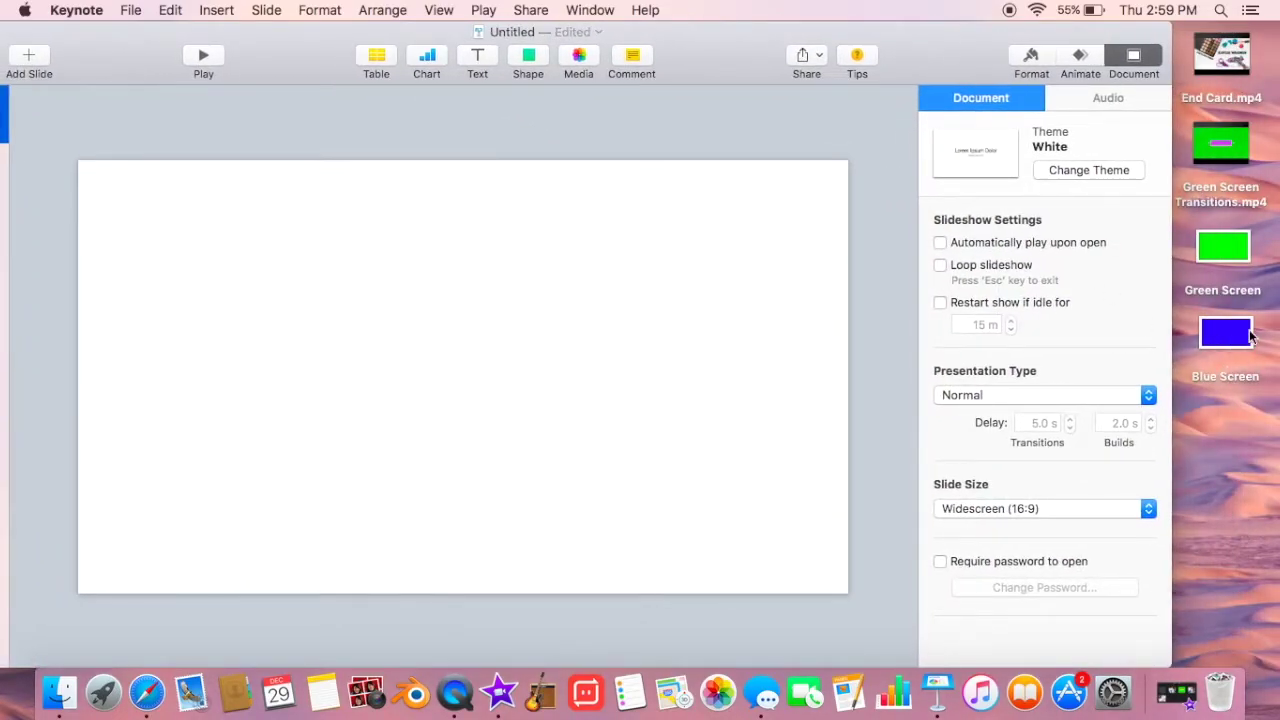
left_click_drag(1221, 350, 521, 400)
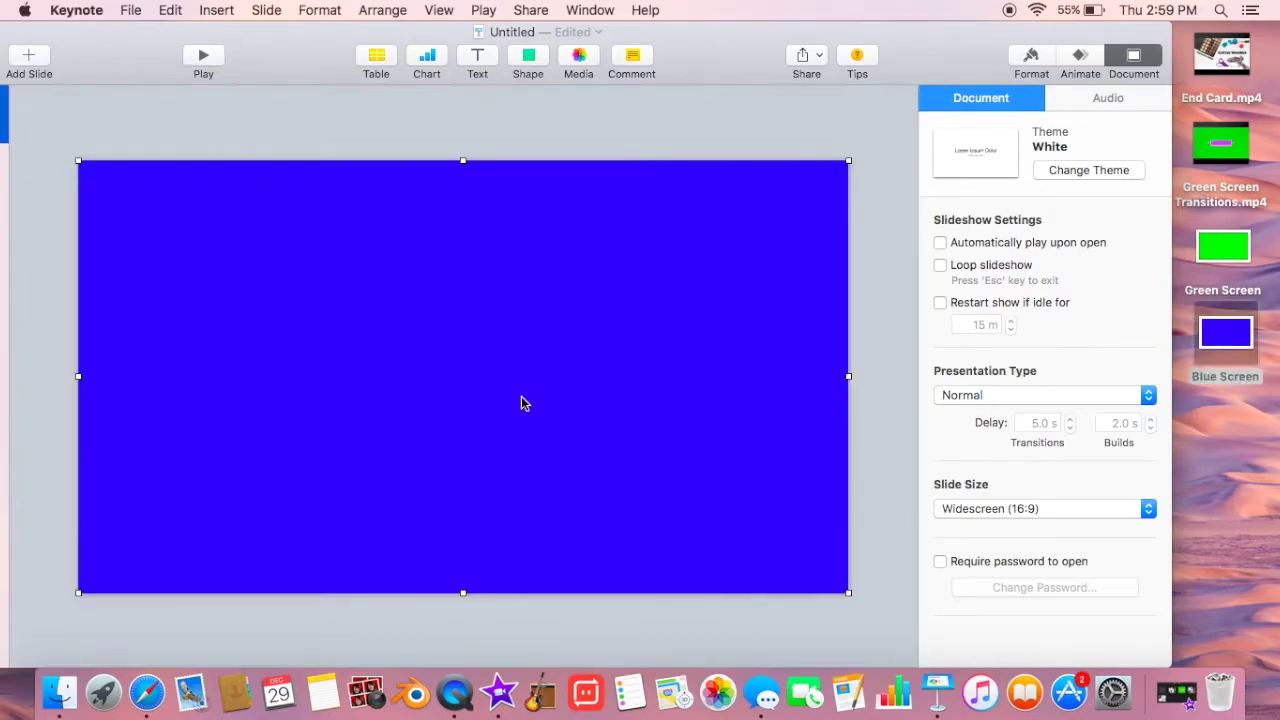
double_click(731, 36)
right_click(858, 128)
left_click(806, 134)
Add a text box to the blue slide and set its text colour to white
left_click(586, 60)
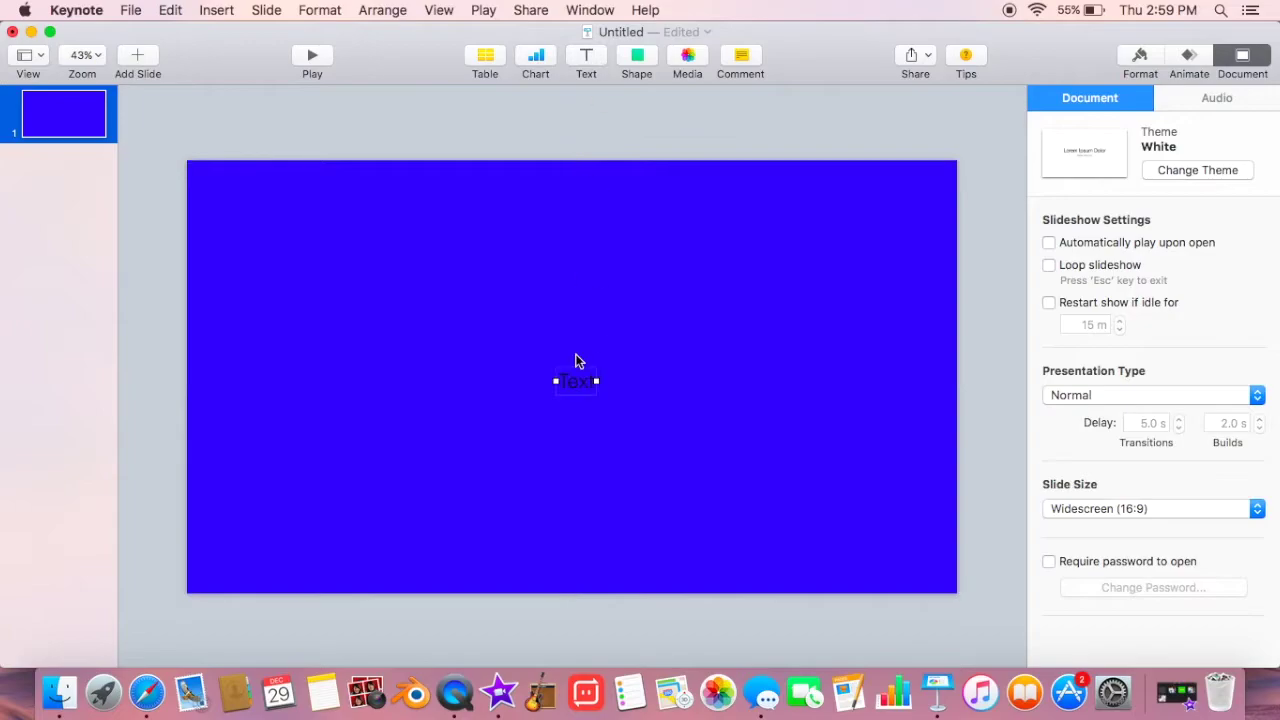
left_click(1148, 60)
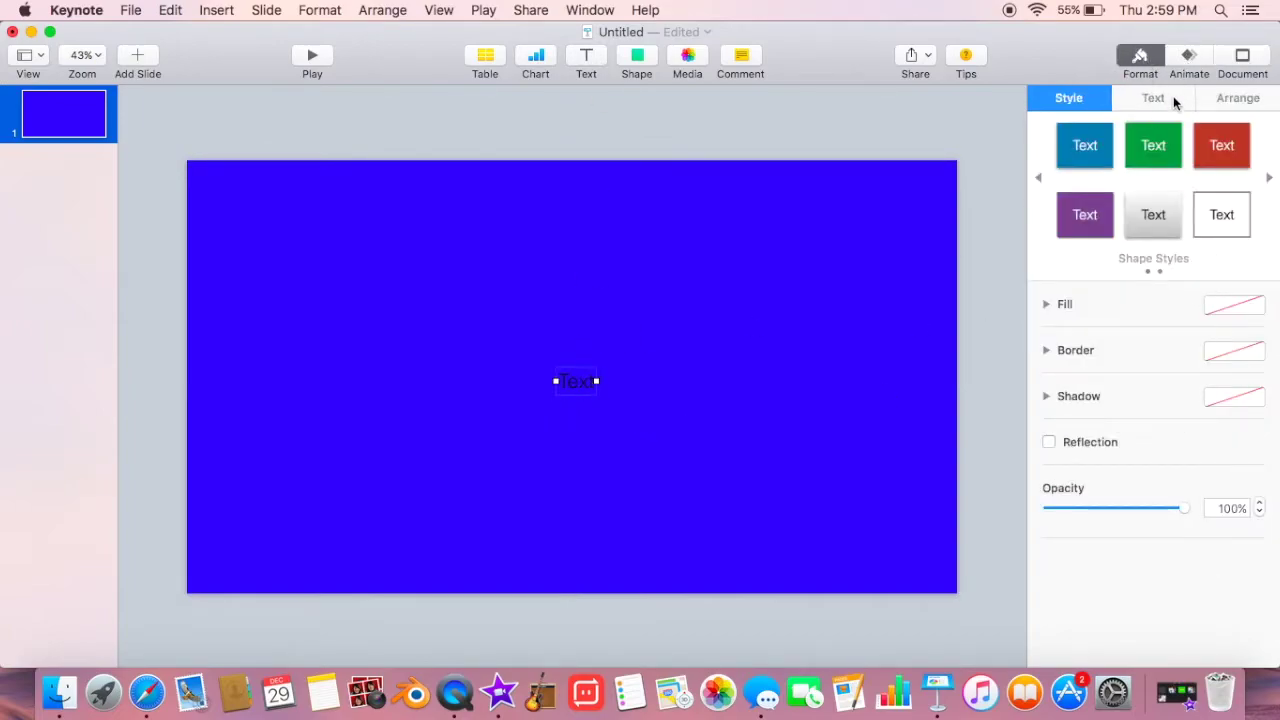
left_click(1173, 97)
left_click(1256, 338)
left_click(512, 536)
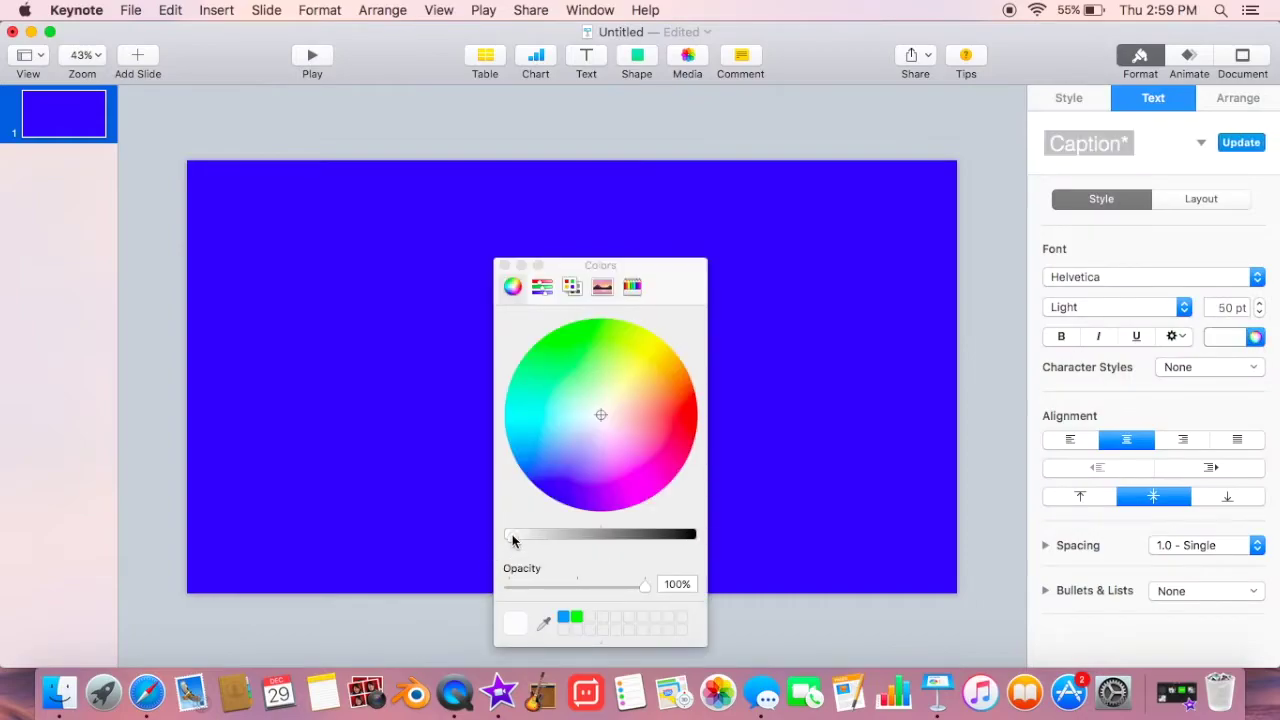
left_click(505, 265)
Replace the placeholder text in the text box with "Your Title Here"
double_click(591, 389)
key("BackSpace")
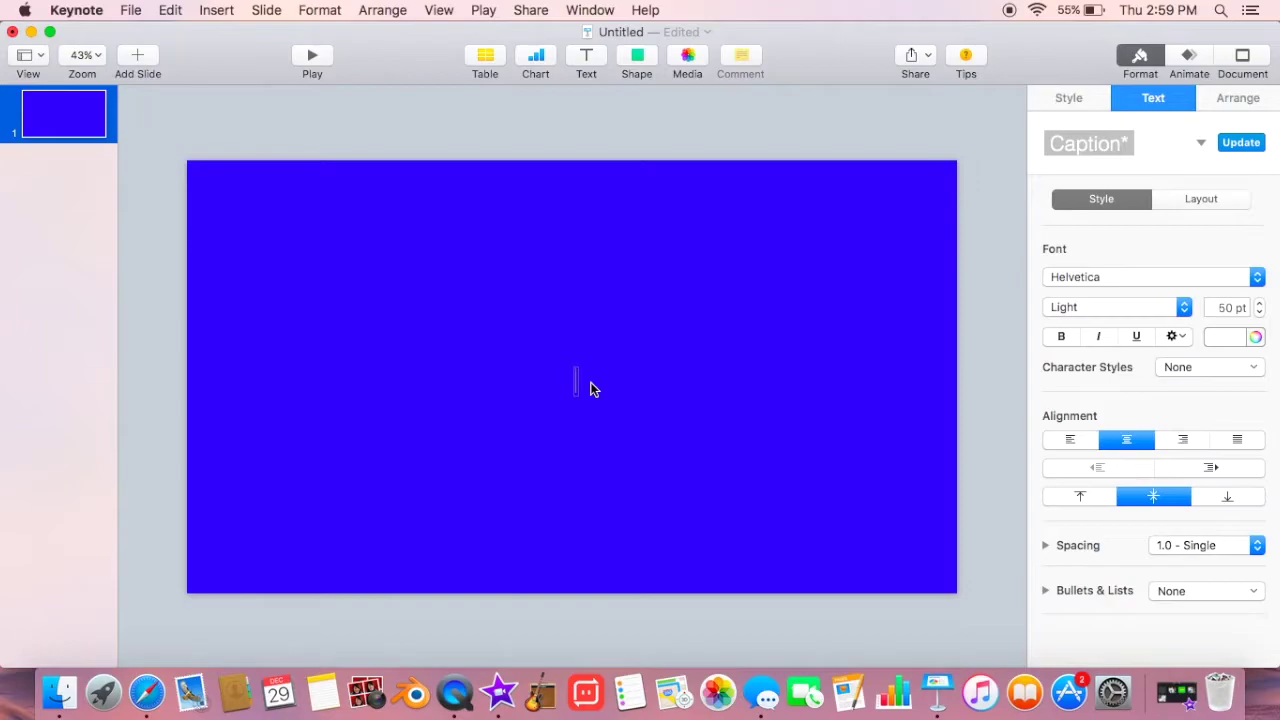
type("Your Ti")
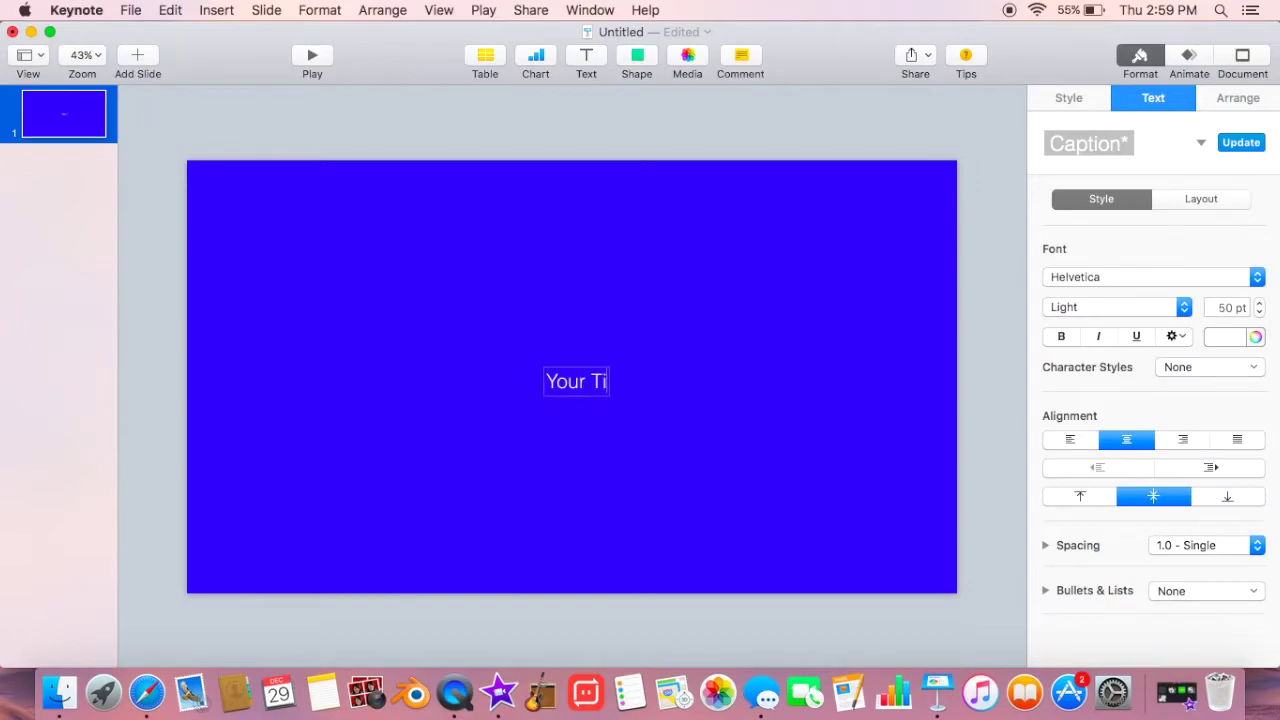
type("tle Here")
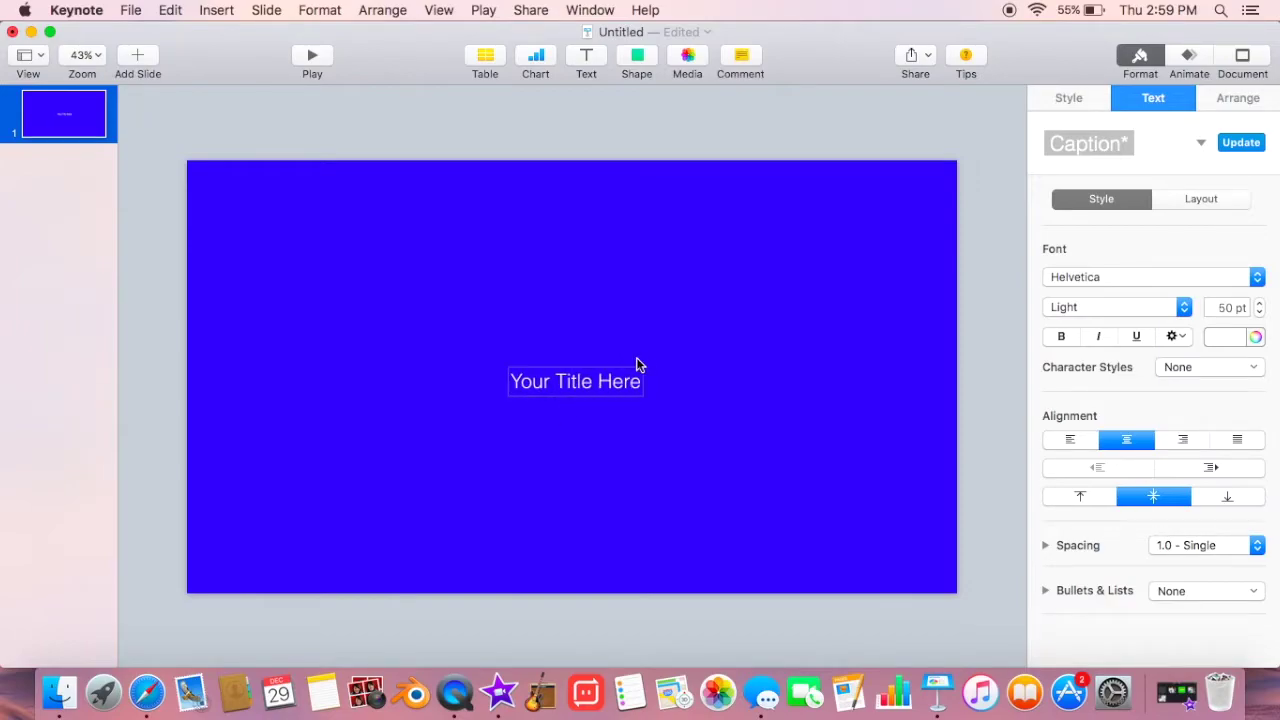
Make the whole title text bold and set its size to 90 pt
left_click_drag(638, 382, 511, 386)
left_click(1061, 337)
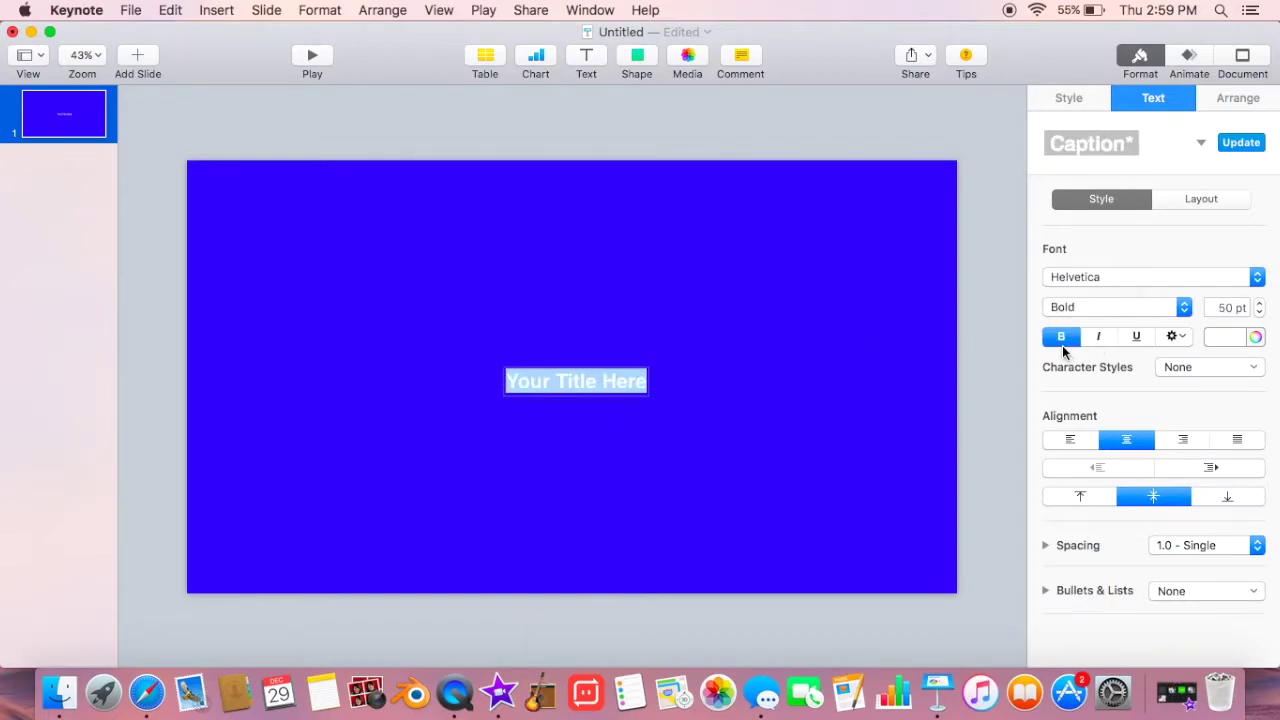
left_click(1261, 304)
left_click(1261, 304)
left_click(1261, 304)
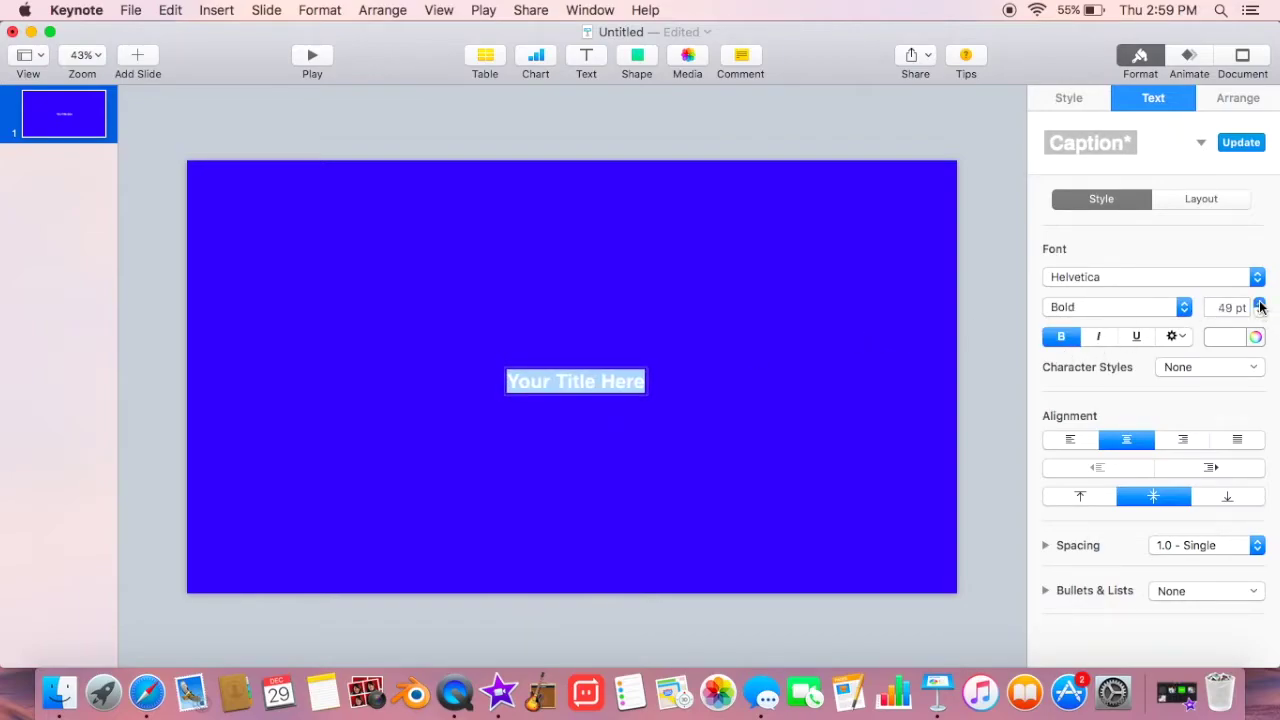
left_click(1261, 304)
left_click(1261, 304)
left_click_drag(1260, 307, 1260, 313)
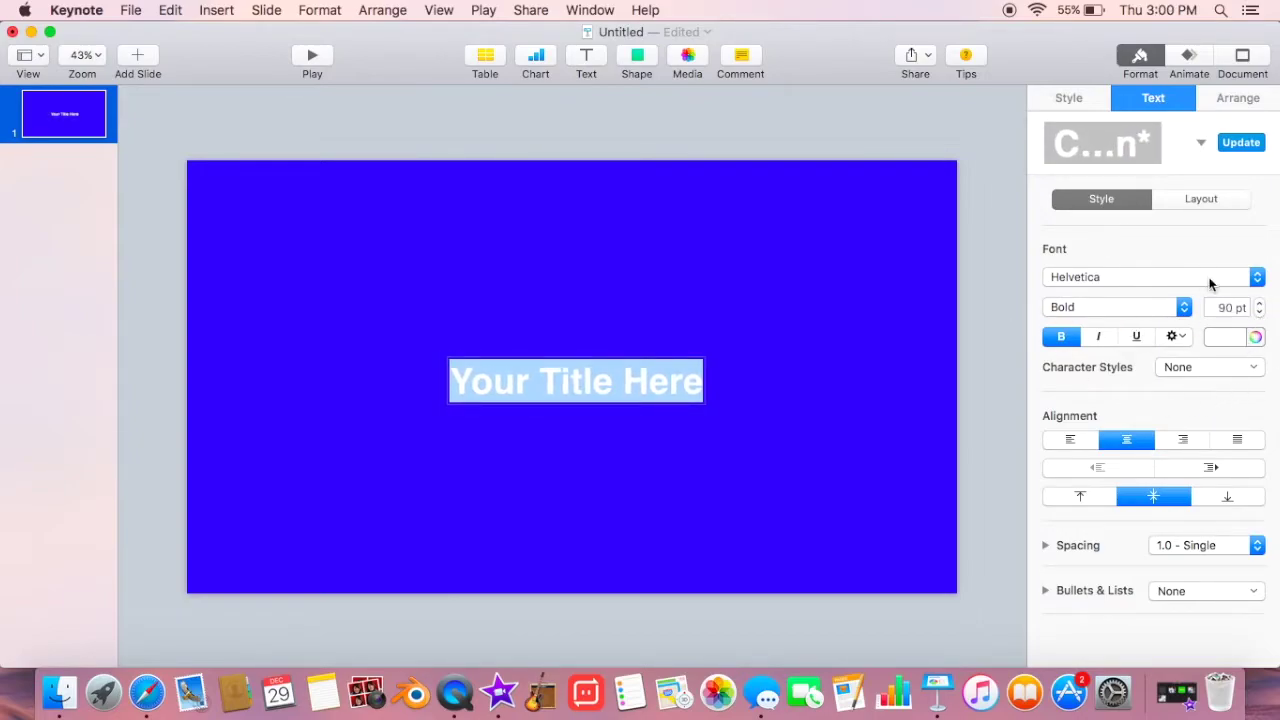
Change the title's font to Phosphate
left_click(1256, 279)
scroll(1163, 398, "down", 5)
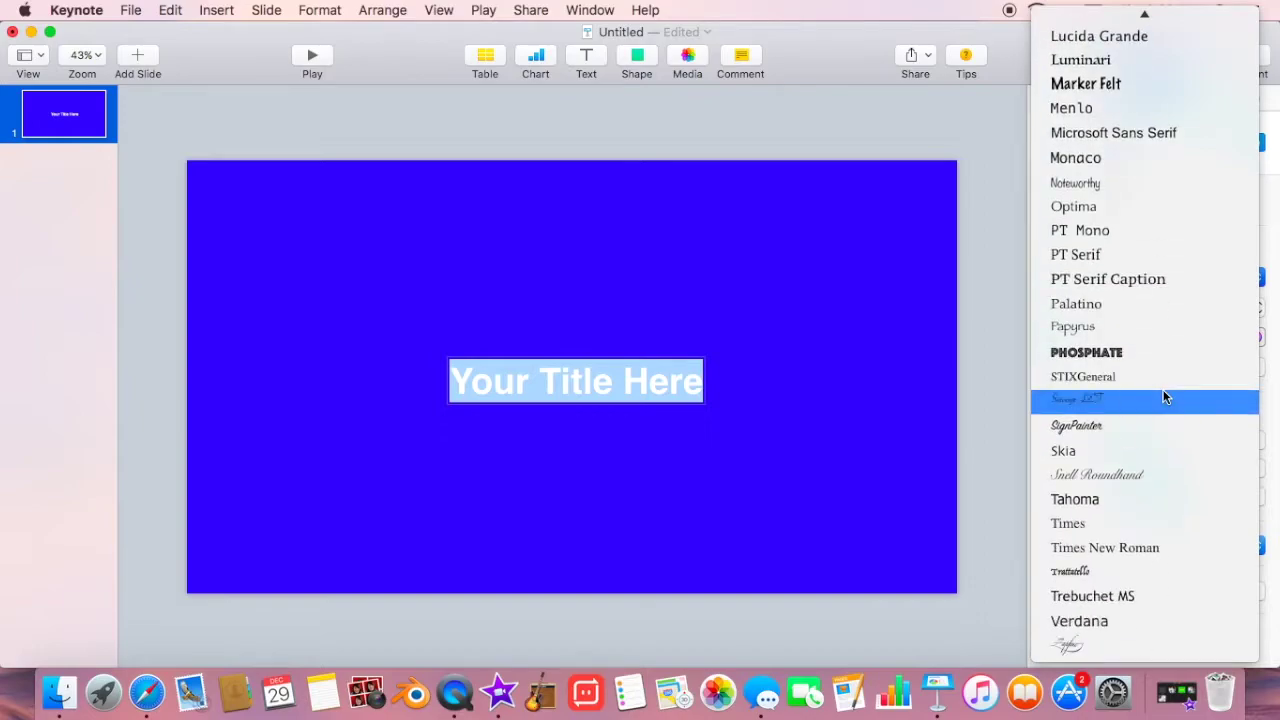
left_click(1108, 352)
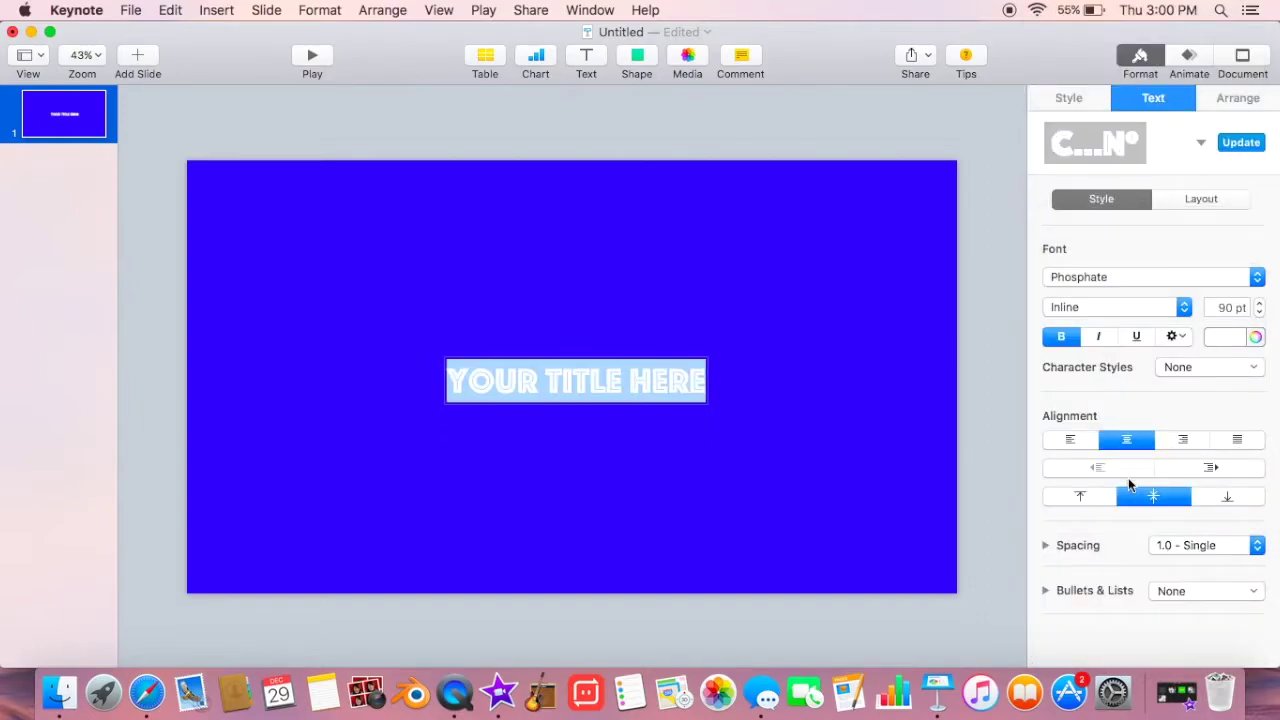
left_click(1072, 98)
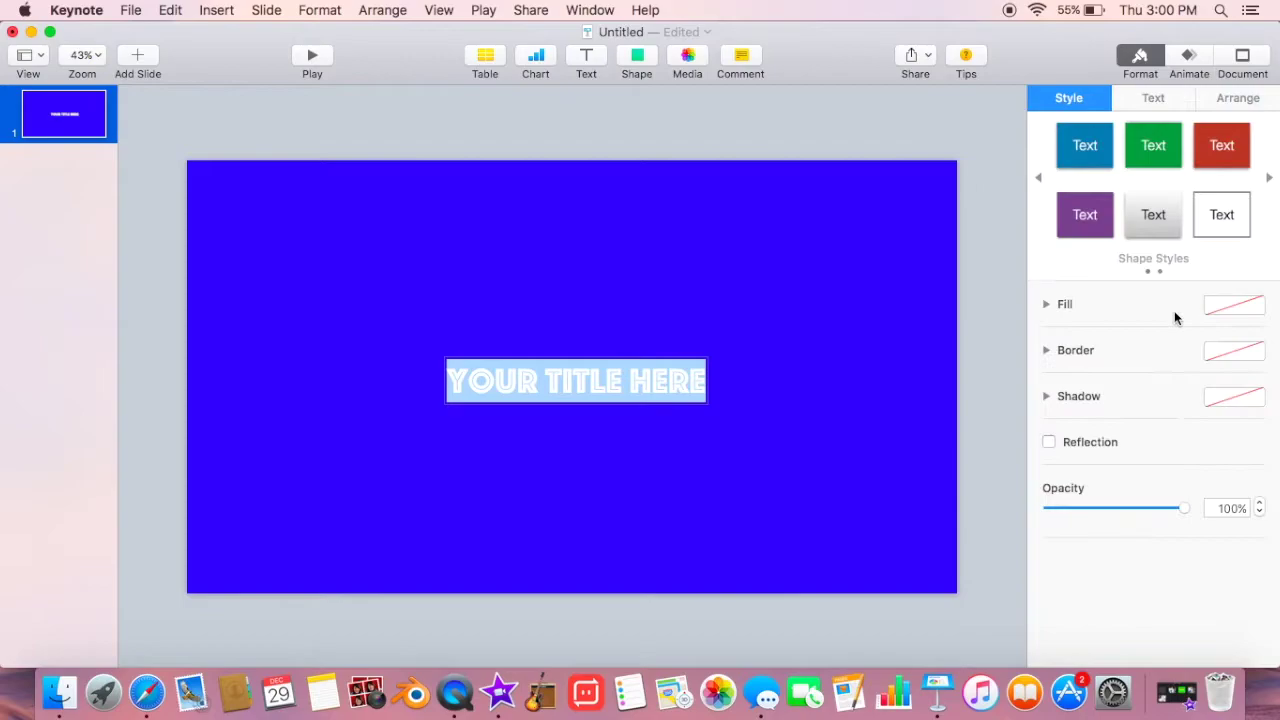
Give the title an Iris build-in effect with a duration of 0.50 s and preview it
left_click(1201, 58)
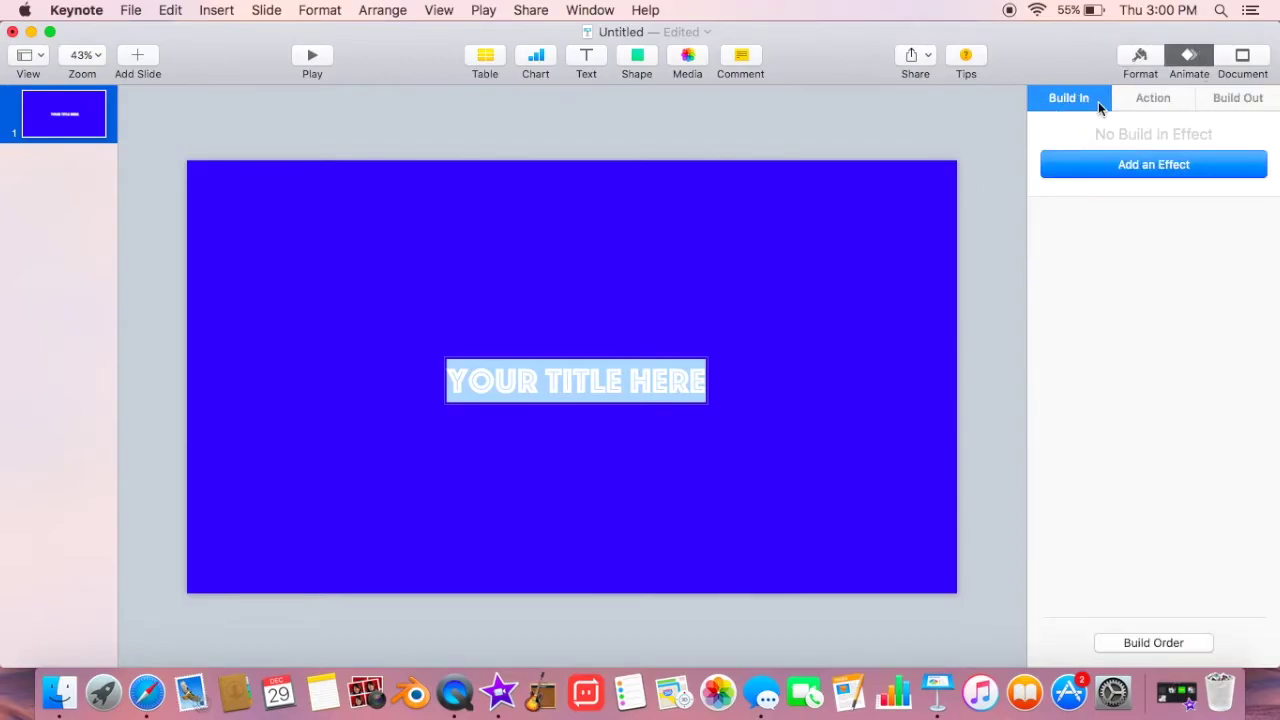
left_click(1108, 160)
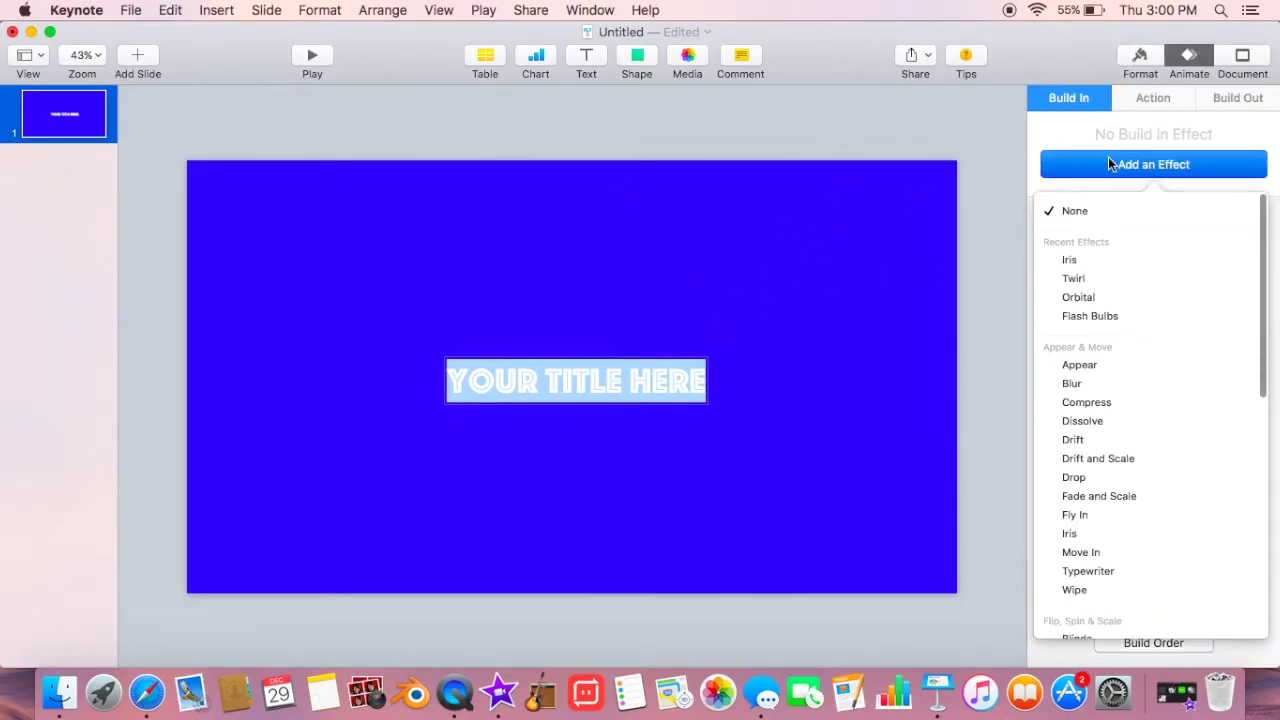
left_click(1092, 262)
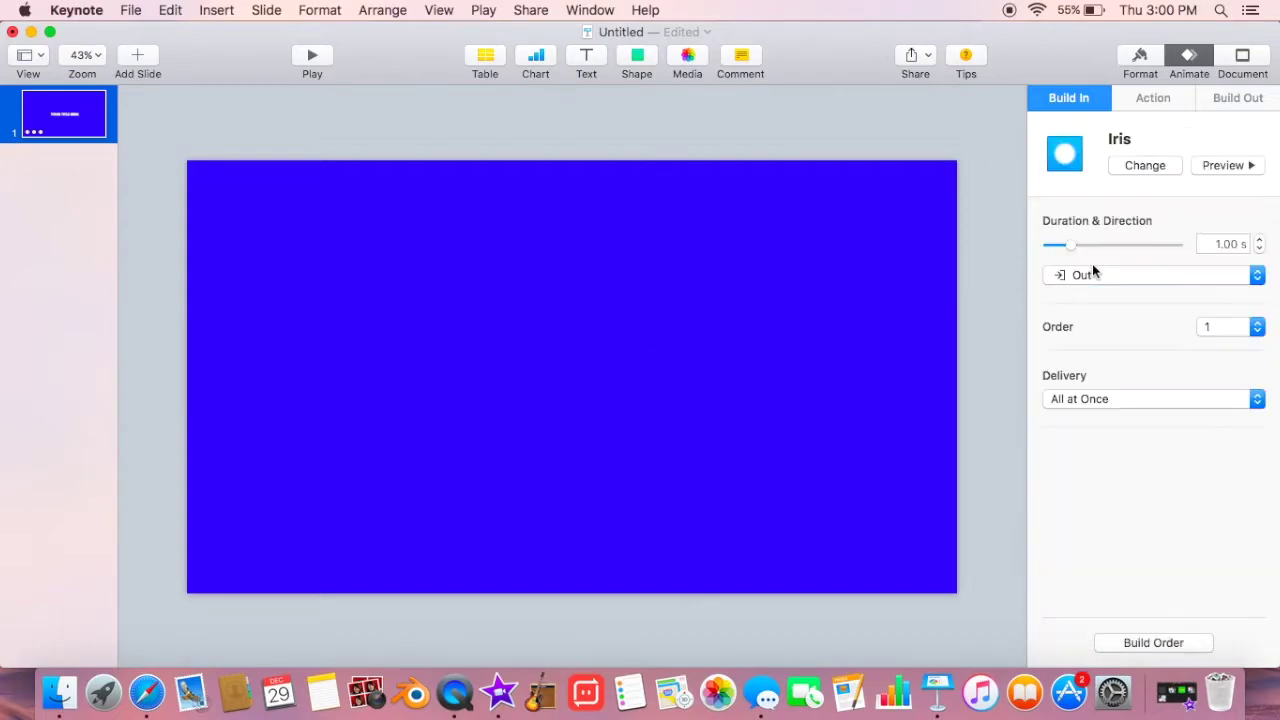
left_click_drag(1078, 246, 1063, 251)
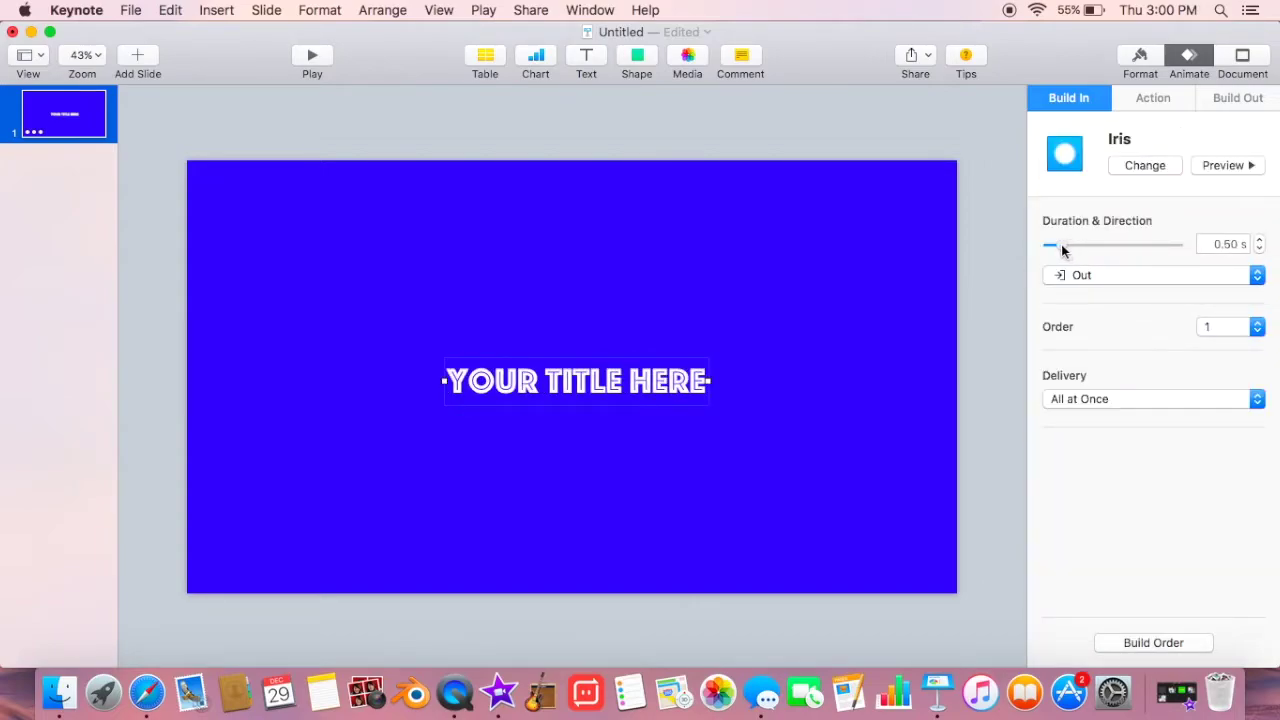
left_click(1226, 165)
Give the title a counterclockwise Rotate action effect with an angle of 348°
left_click(1153, 98)
left_click(1154, 162)
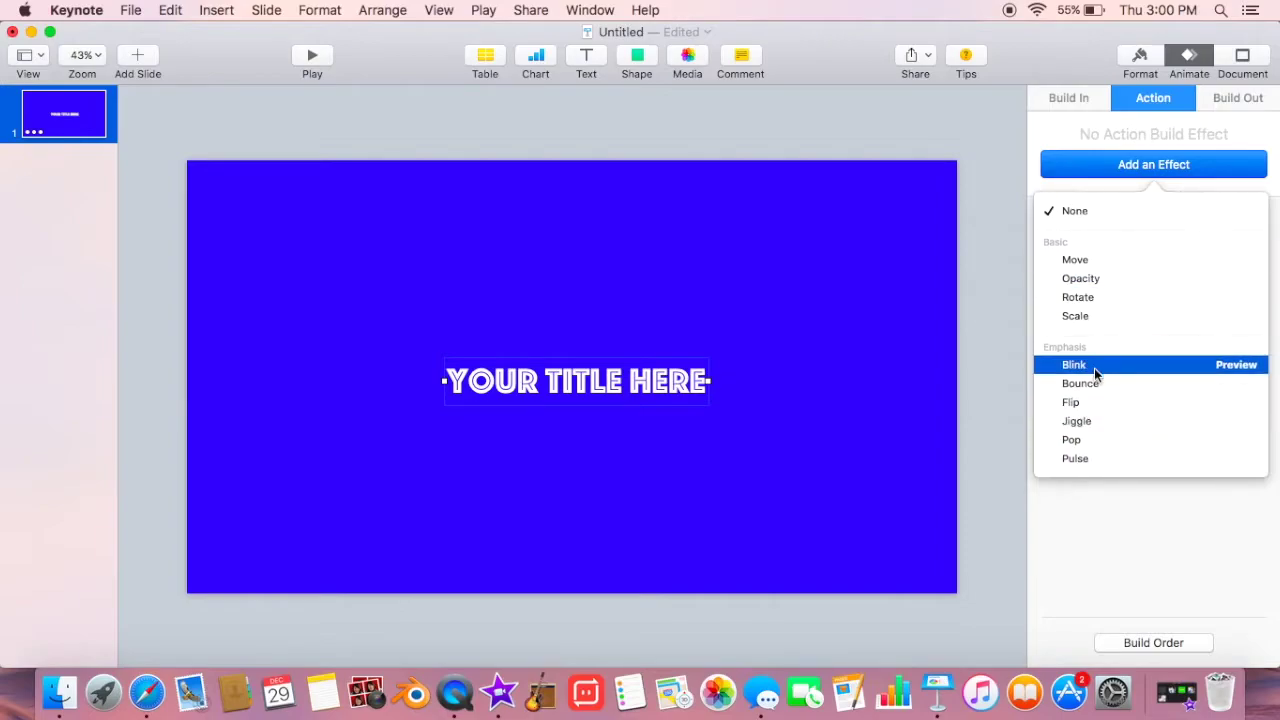
left_click(1104, 262)
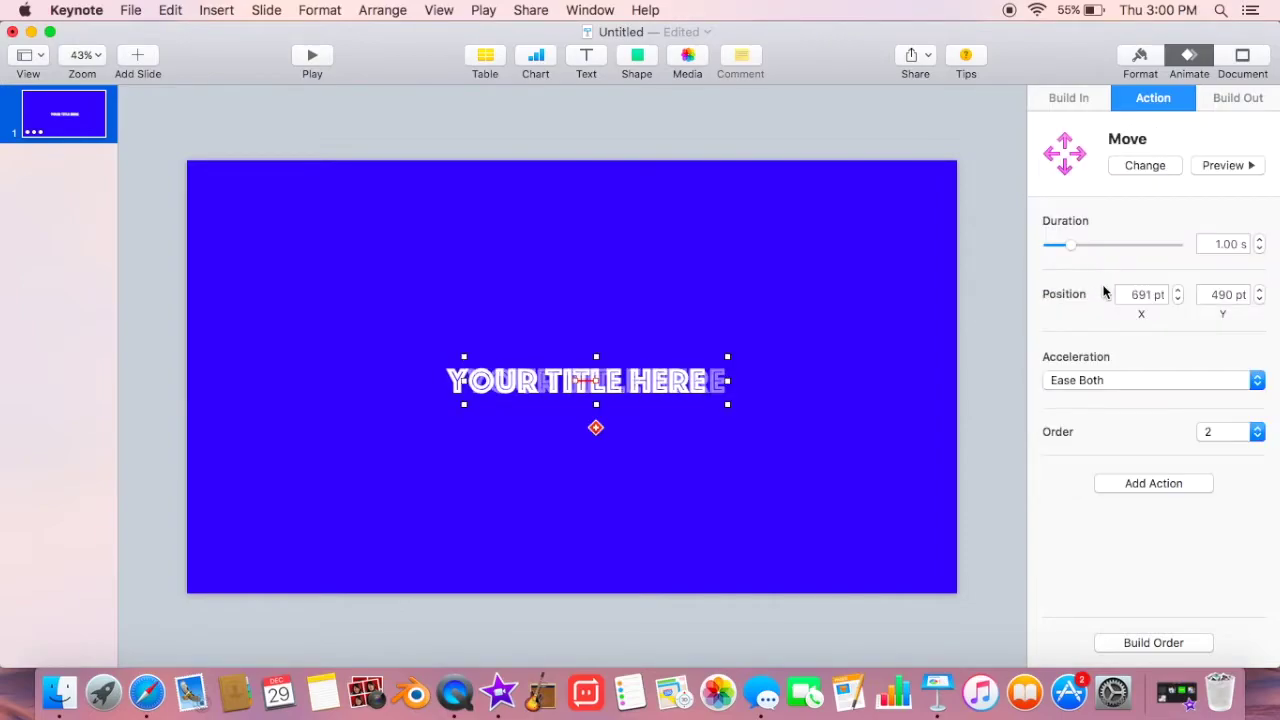
left_click(1148, 166)
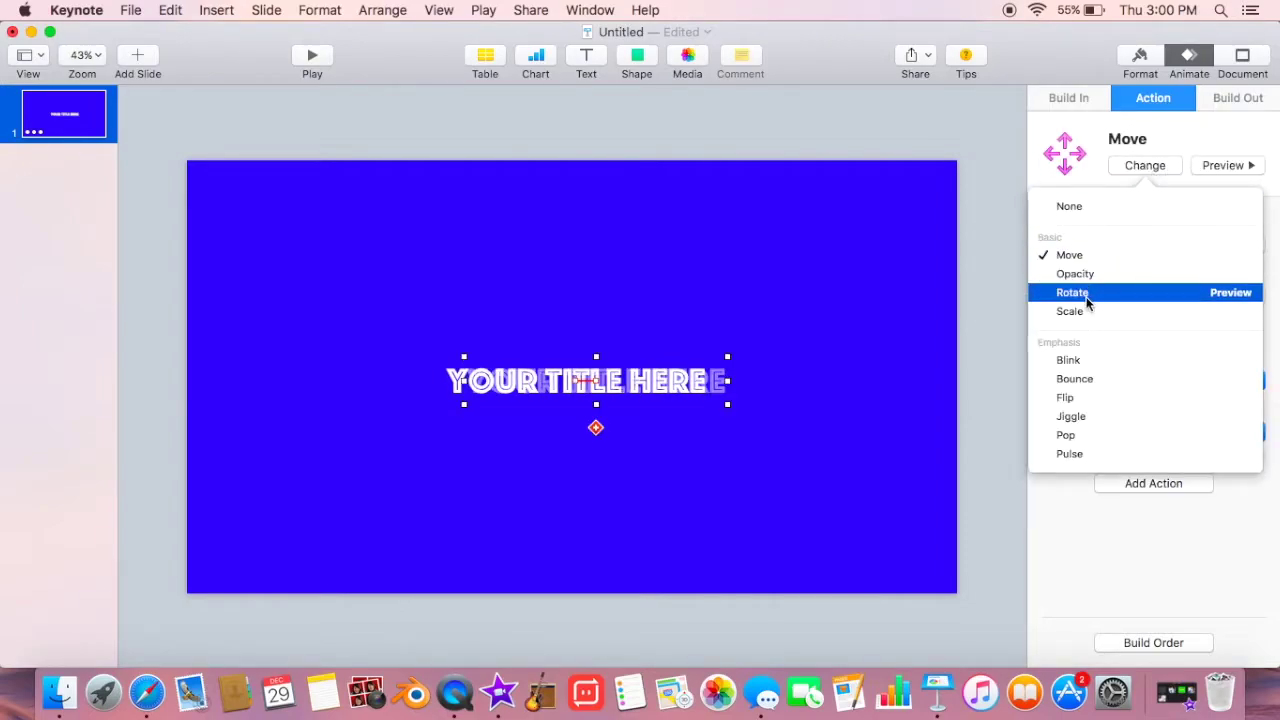
left_click(1055, 289)
left_click(1133, 350)
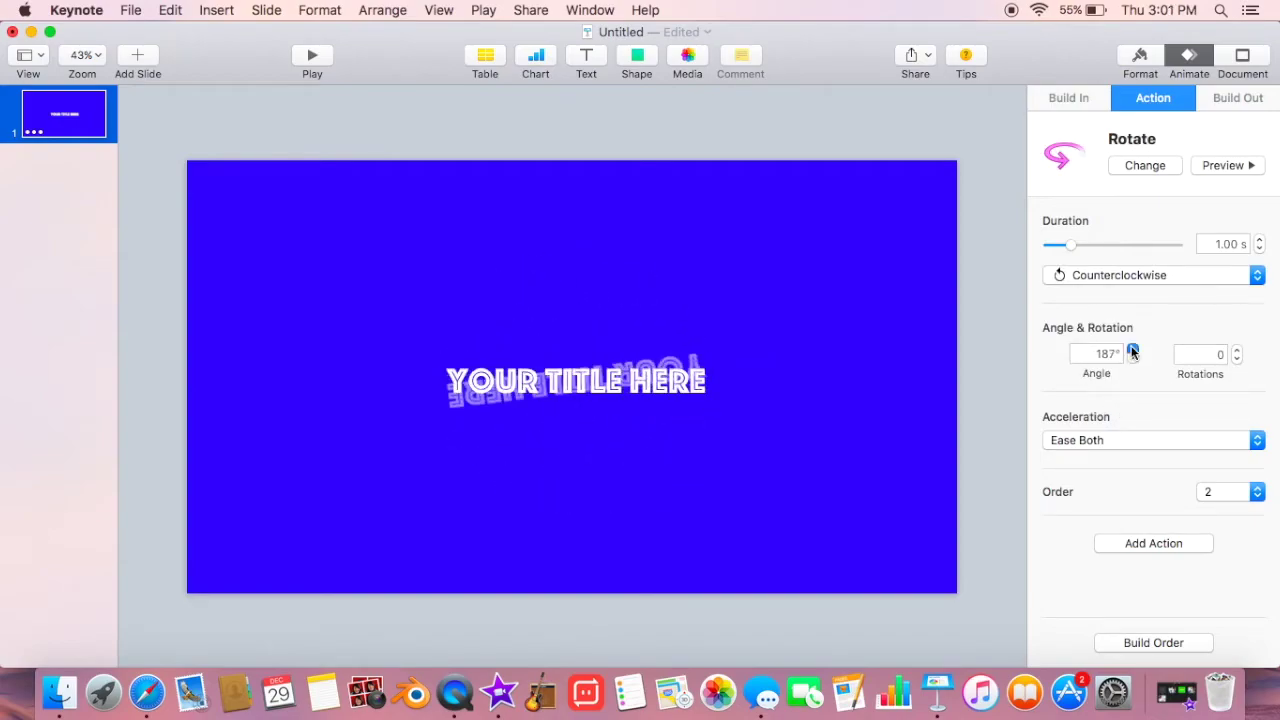
left_click_drag(1133, 352, 1133, 352)
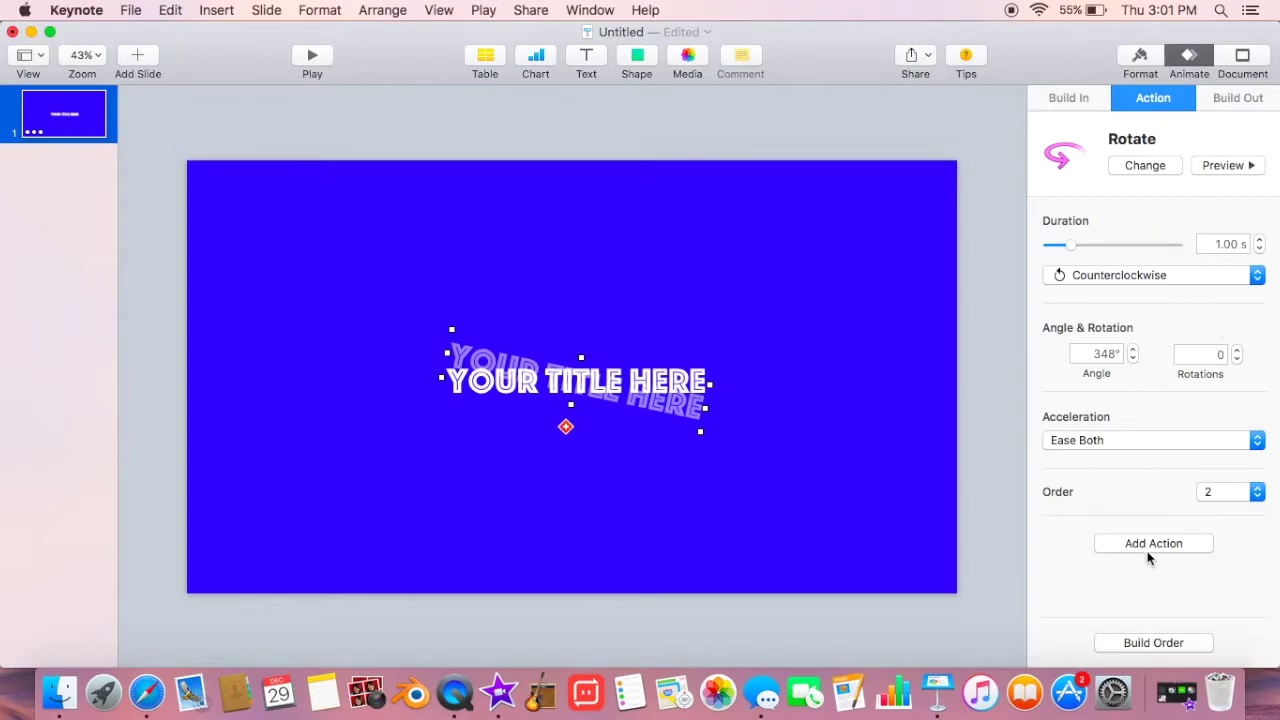
Add a second Rotate action to the title, counterclockwise with an angle of 22°, and preview it
left_click(1150, 546)
left_click(1097, 344)
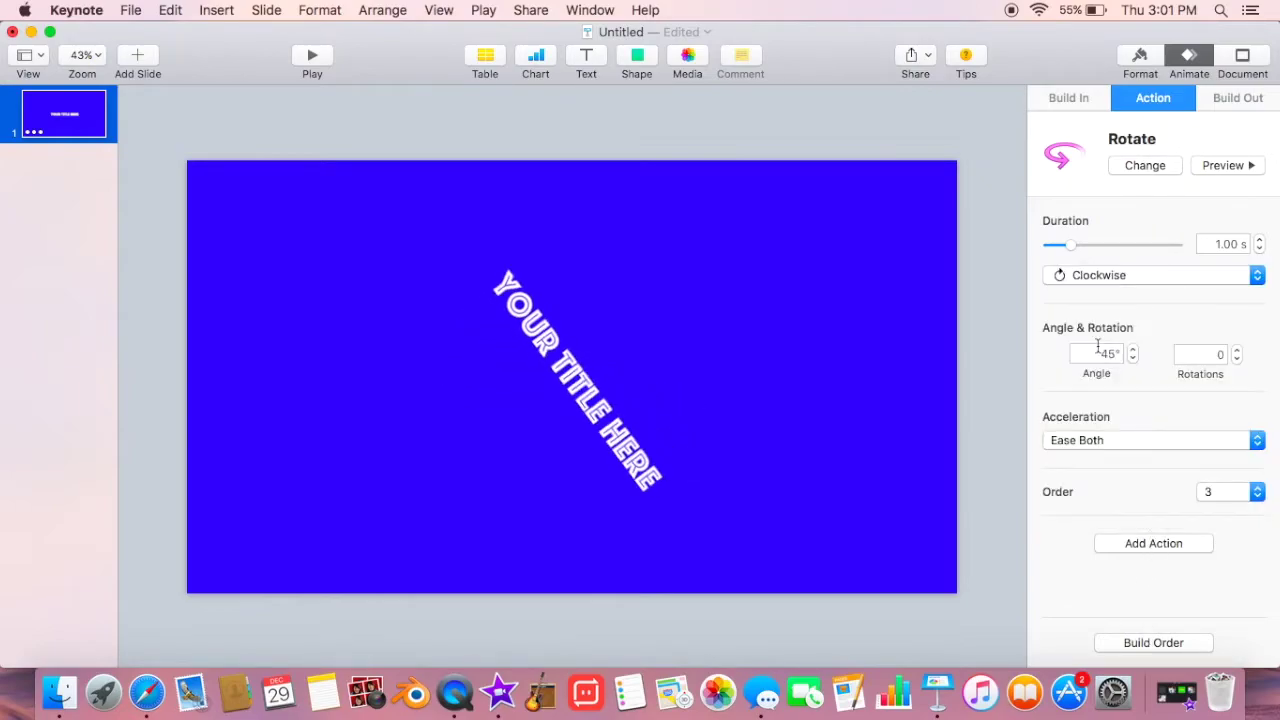
left_click_drag(1133, 358, 1135, 362)
left_click(1155, 275)
left_click(1170, 300)
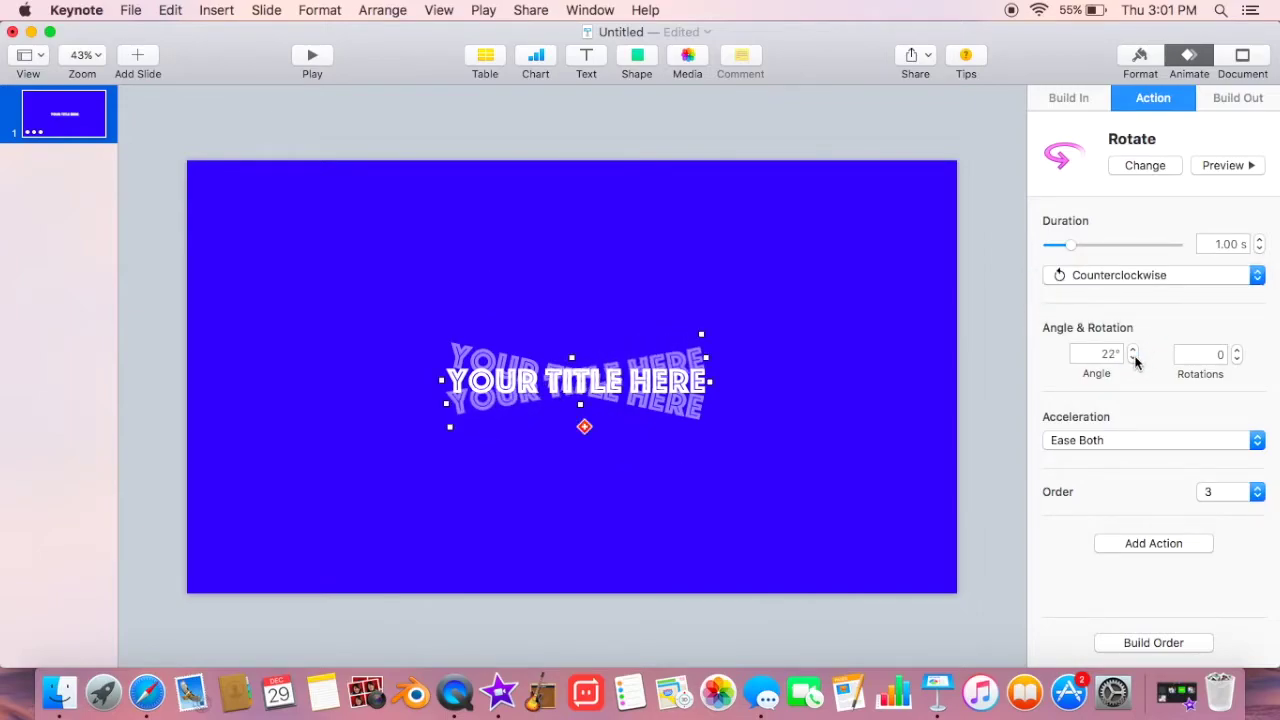
left_click(1240, 166)
left_click(976, 145)
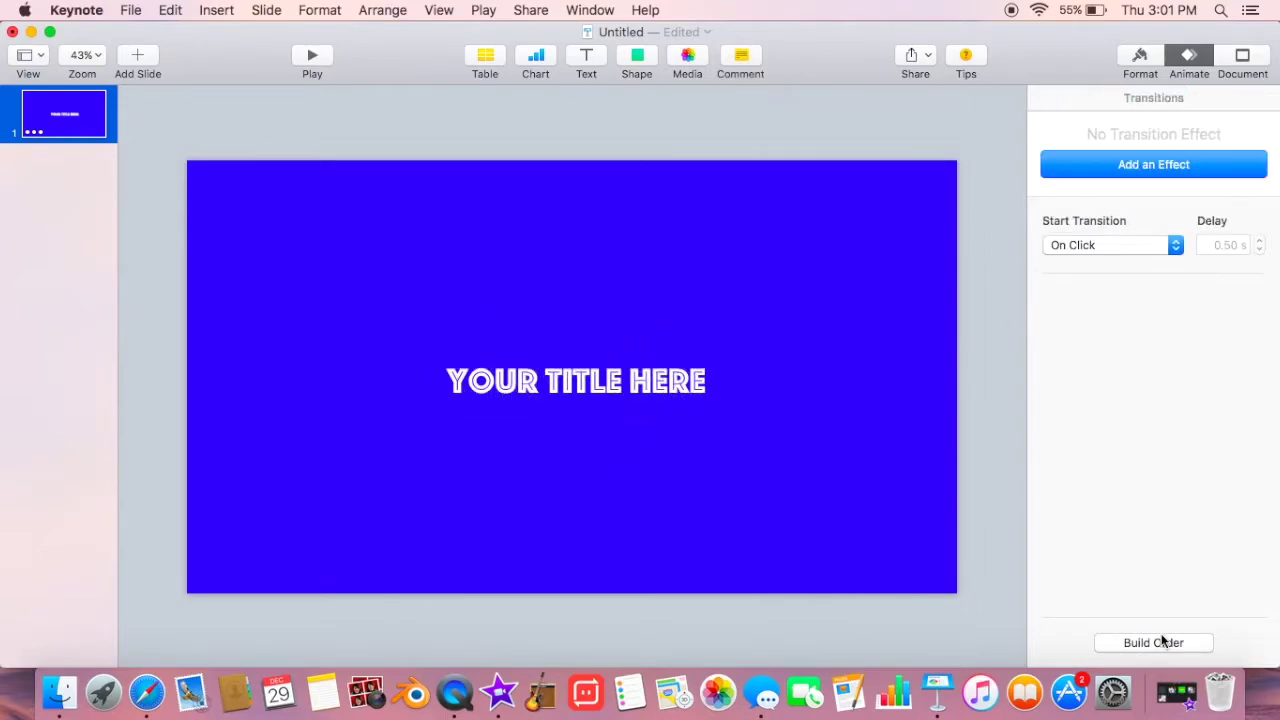
Open the build order, preview the title's animation sequence, and close the build order
left_click(1160, 644)
mouse_move(910, 244)
left_mouse_down()
mouse_move(911, 223)
mouse_move(932, 269)
mouse_move(928, 232)
left_mouse_up()
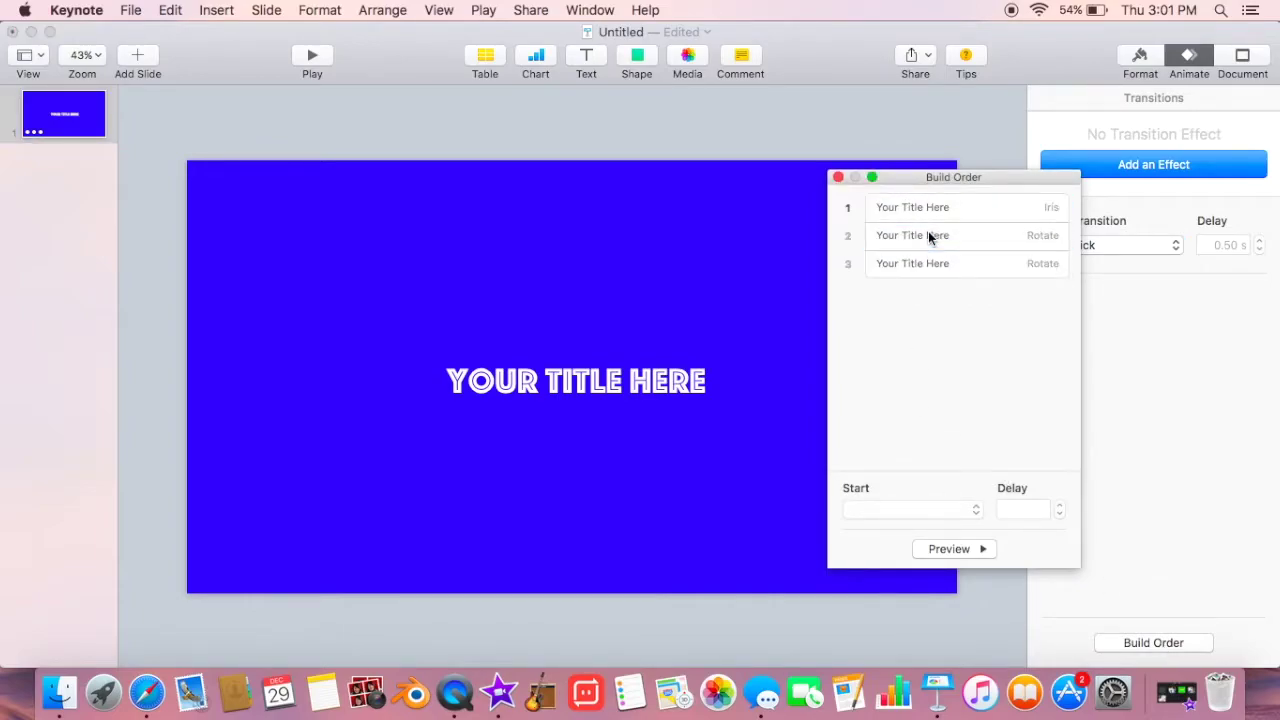
left_click(974, 550)
left_click(978, 621)
left_click(838, 177)
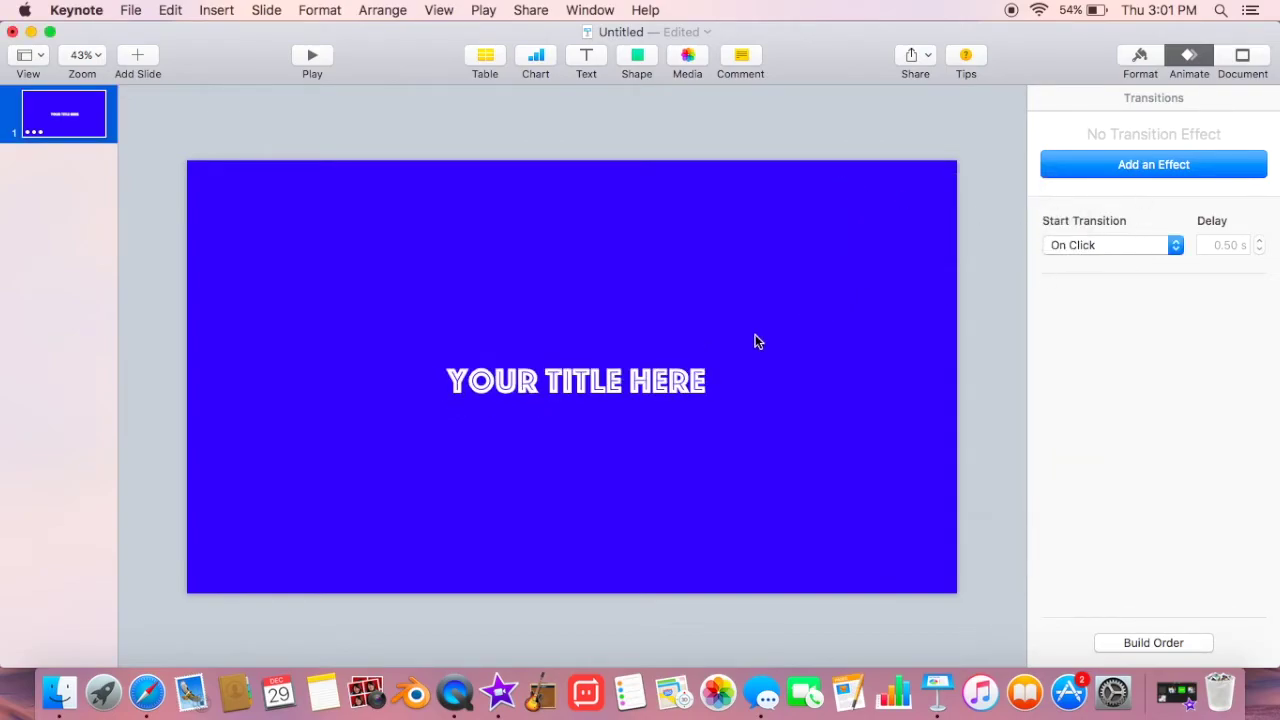
Switch the title's second Rotate action to clockwise and back to counterclockwise, adjusting its angle to 25°
left_click(1125, 224)
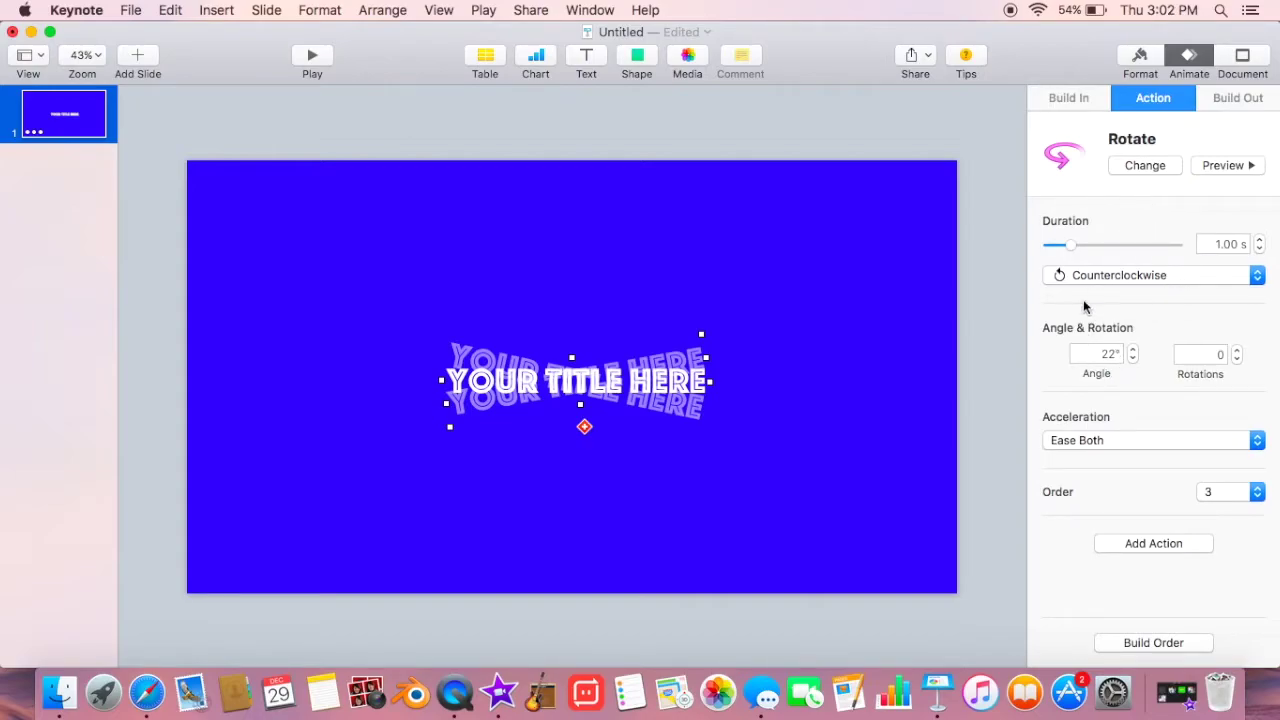
left_click(1158, 284)
left_click(1153, 276)
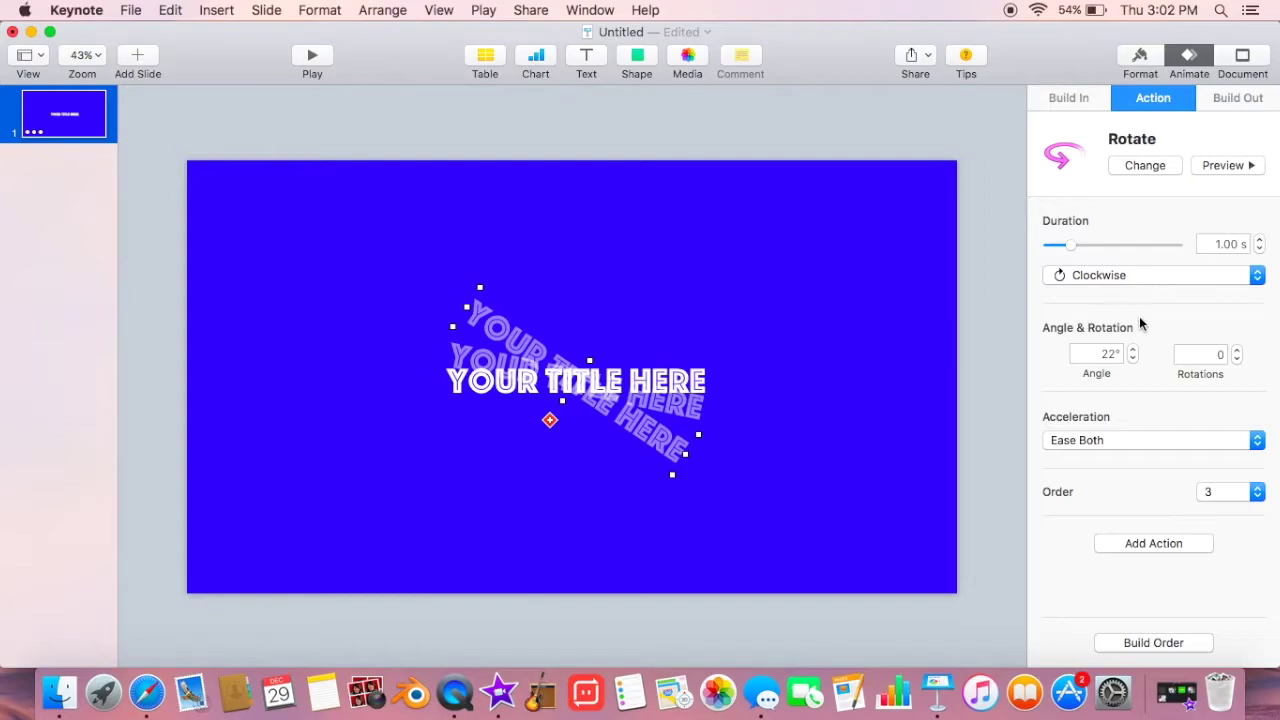
left_click_drag(1133, 362, 1134, 353)
left_click(1147, 280)
left_click(1134, 300)
left_click(1133, 361)
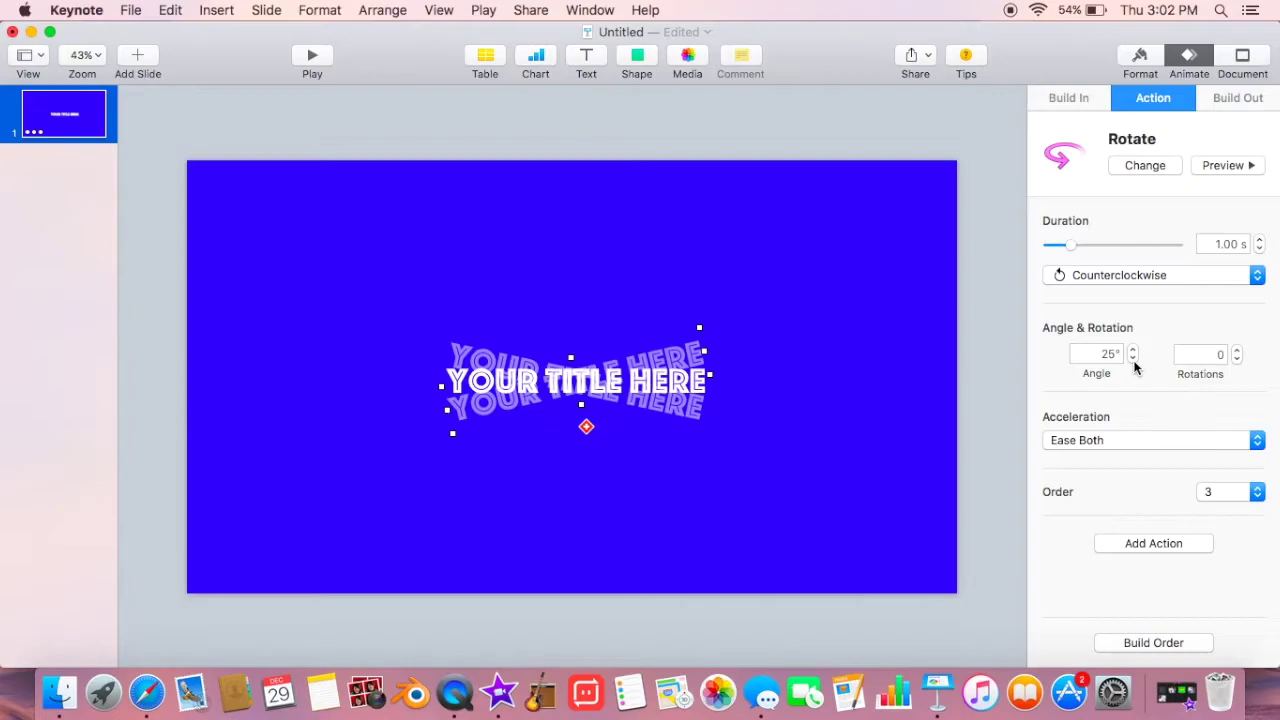
left_click(1133, 361)
Adjust the first Rotate action's angle so the title's right end tilts upward, and set the second Rotate action to clockwise, 24°
left_click(481, 360)
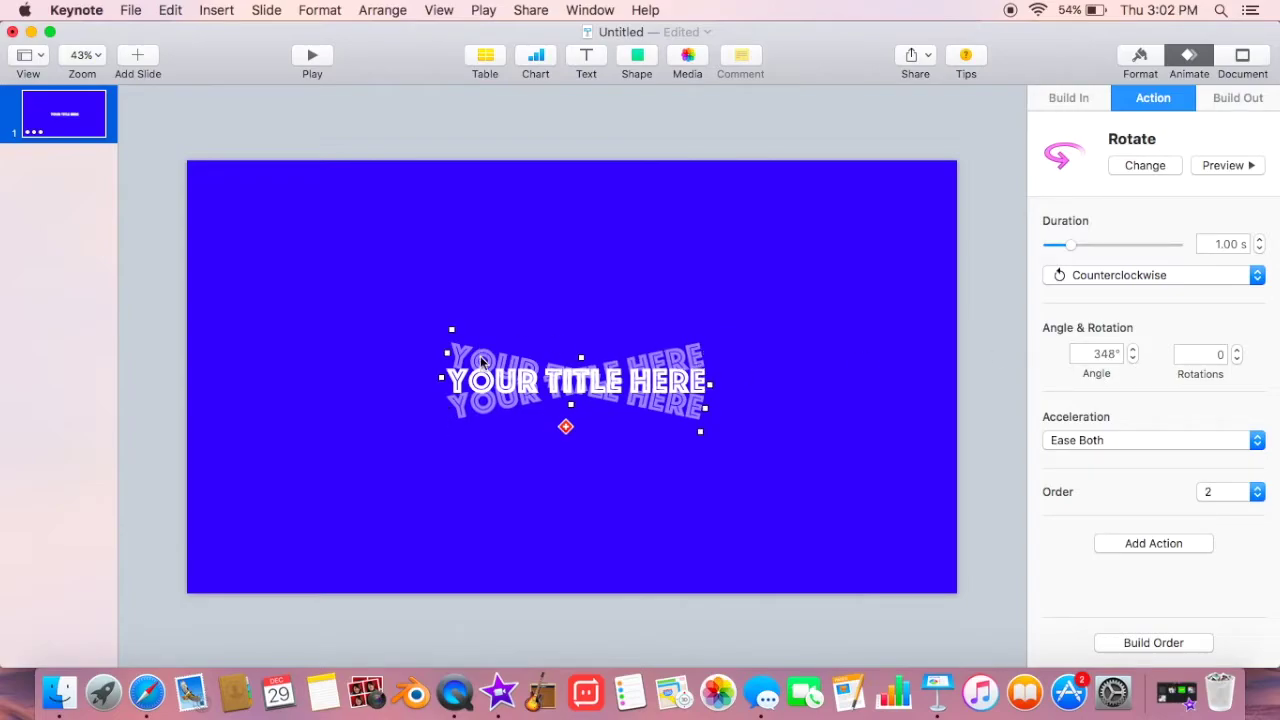
left_click_drag(1132, 361, 1134, 360)
left_click(672, 322)
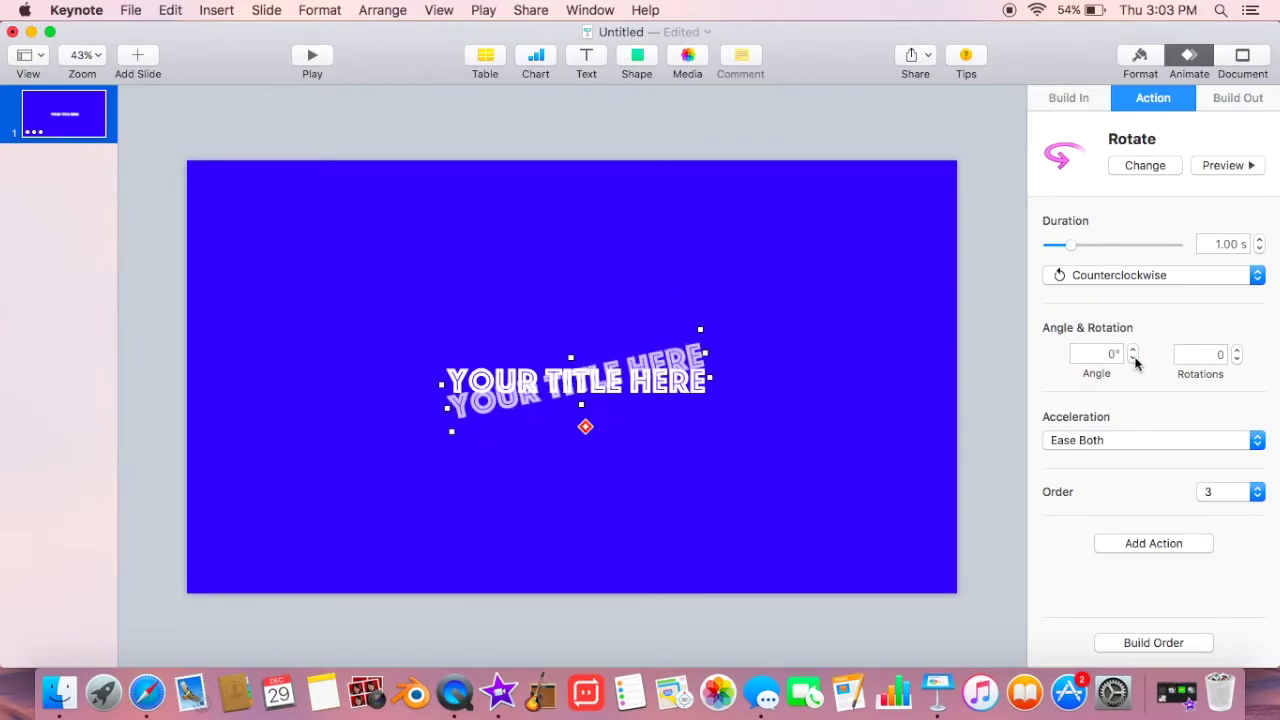
left_click(1232, 276)
left_click(1170, 258)
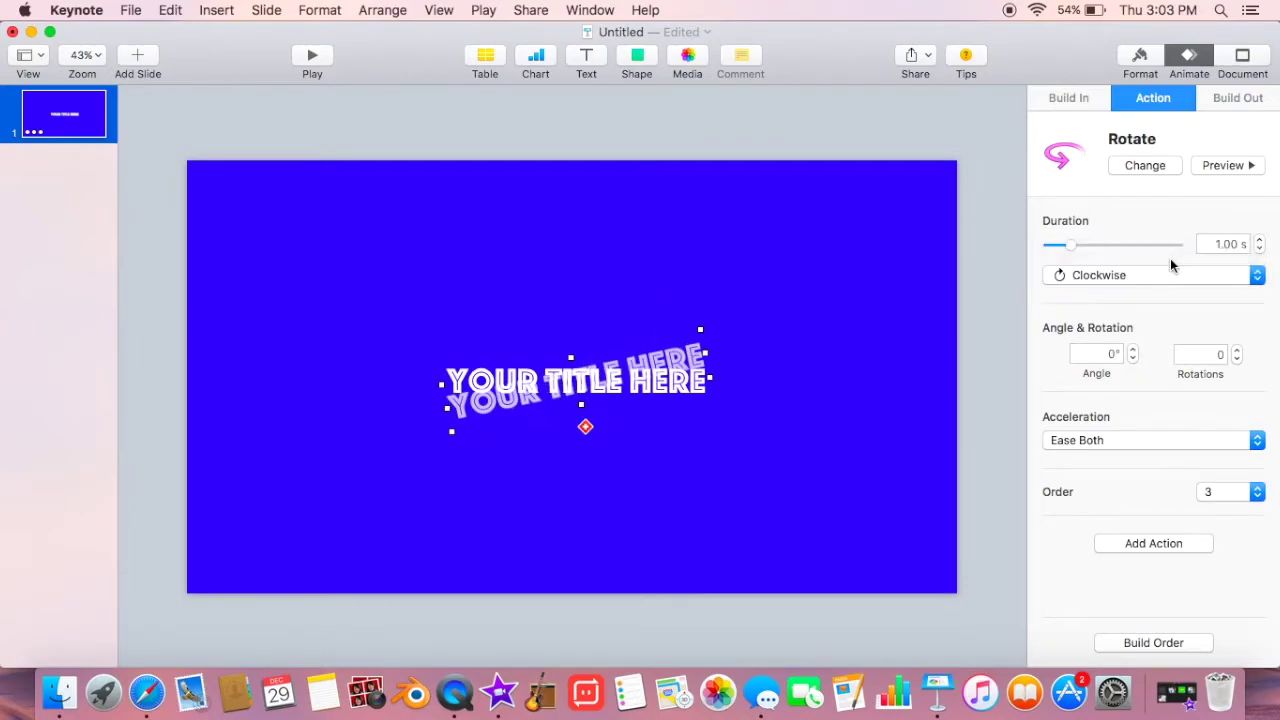
left_click(1134, 350)
left_click_drag(1136, 352, 1136, 352)
left_click(1134, 359)
left_click(1134, 359)
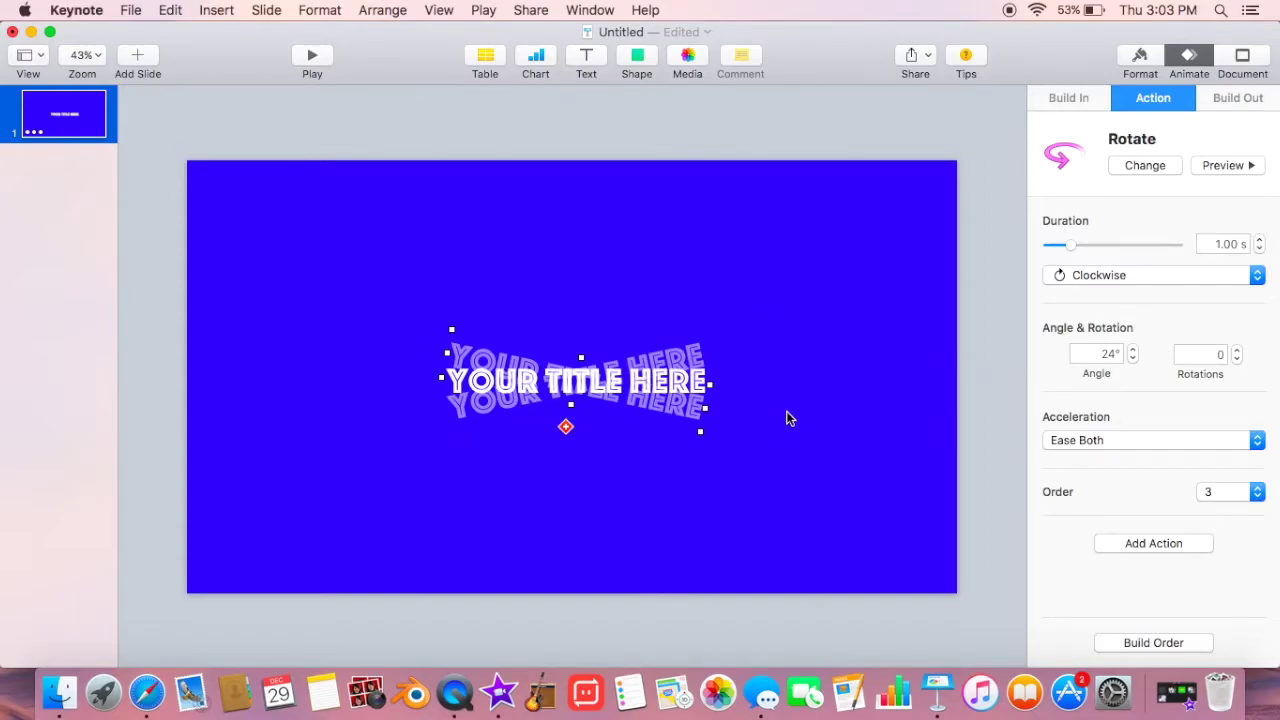
Preview the revised title animation from the build order and close the build order
left_click(866, 456)
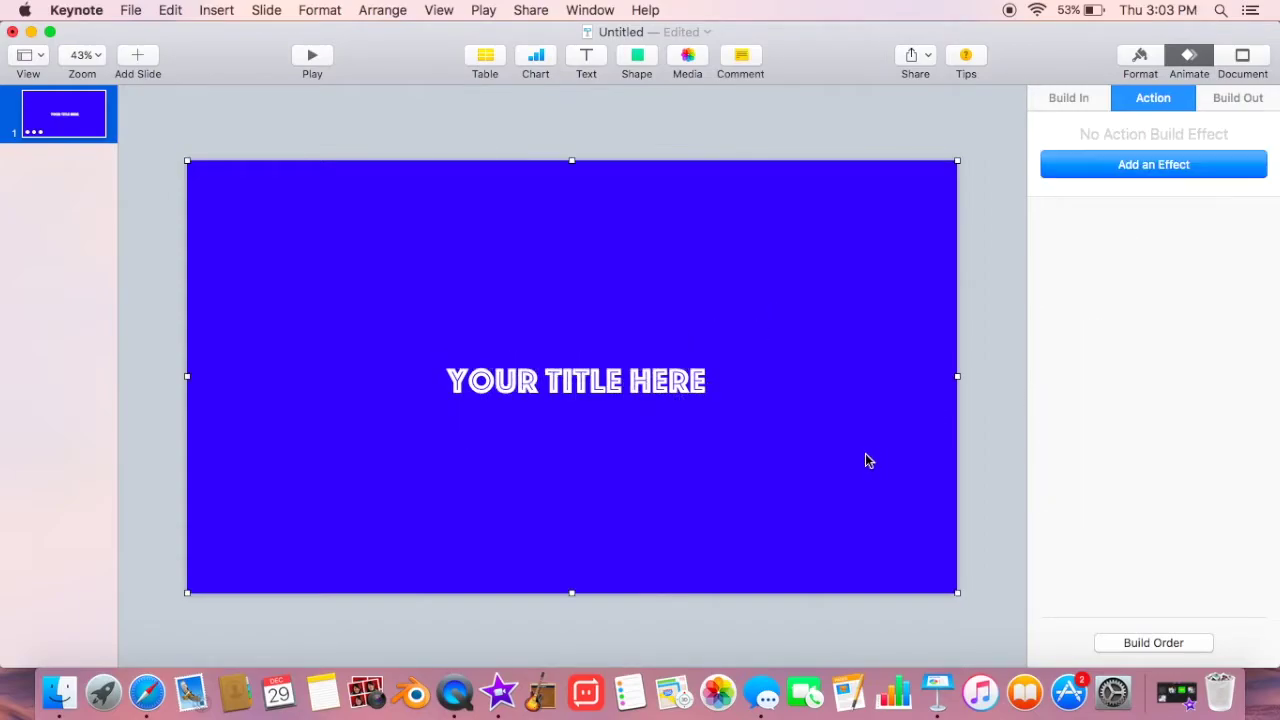
left_click(1127, 641)
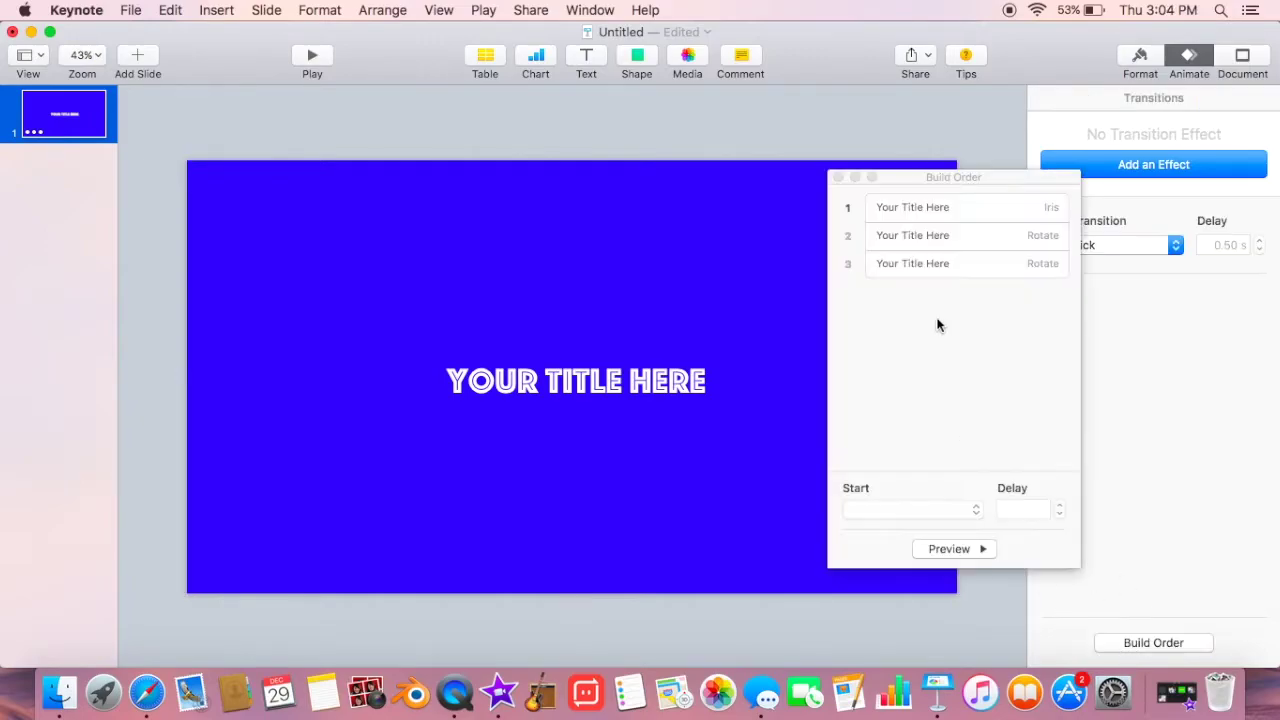
left_click(971, 549)
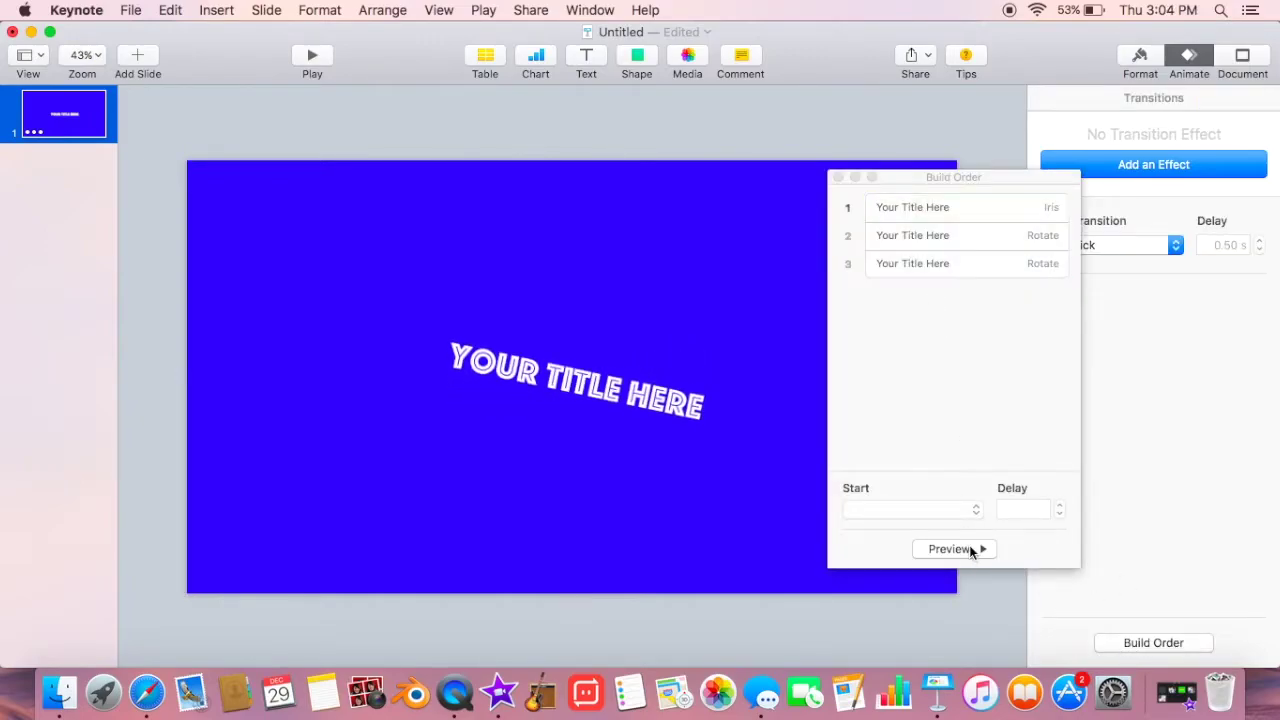
left_click(838, 177)
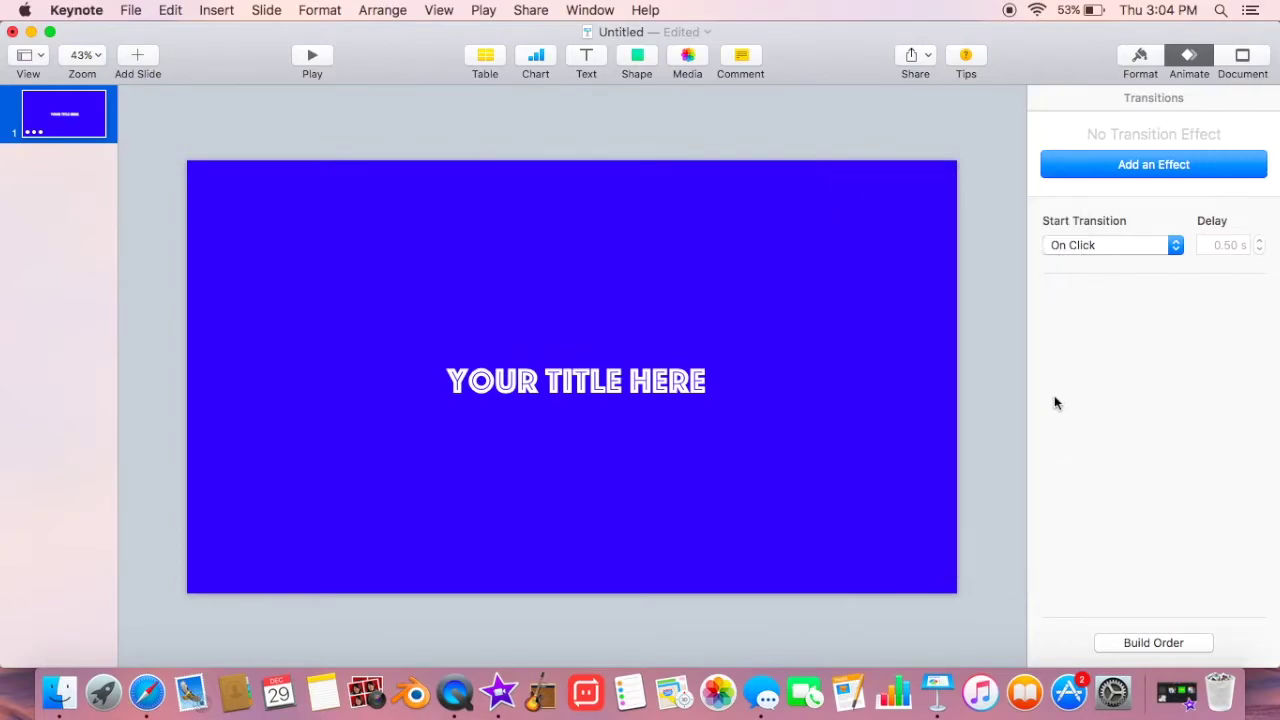
Give the title an Iris build-out effect with its direction set to In
left_click(668, 393)
left_click(1236, 100)
left_click(1194, 171)
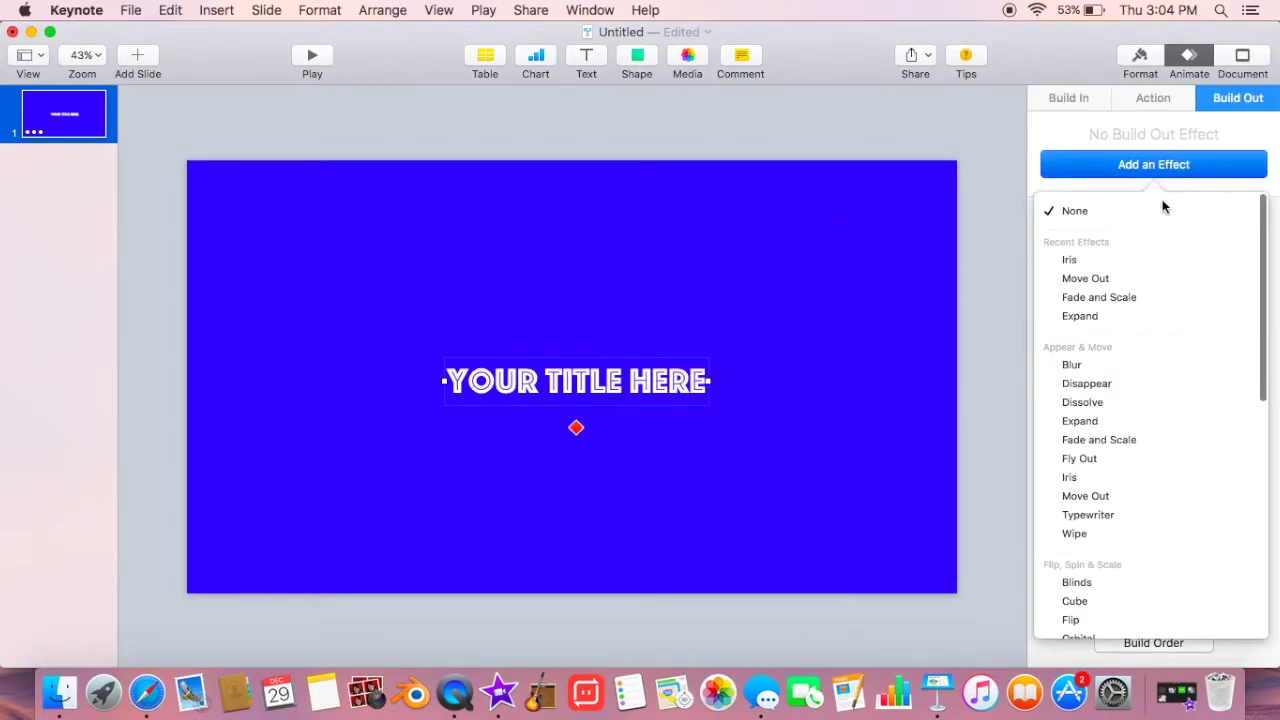
left_click(1075, 258)
left_click(1257, 275)
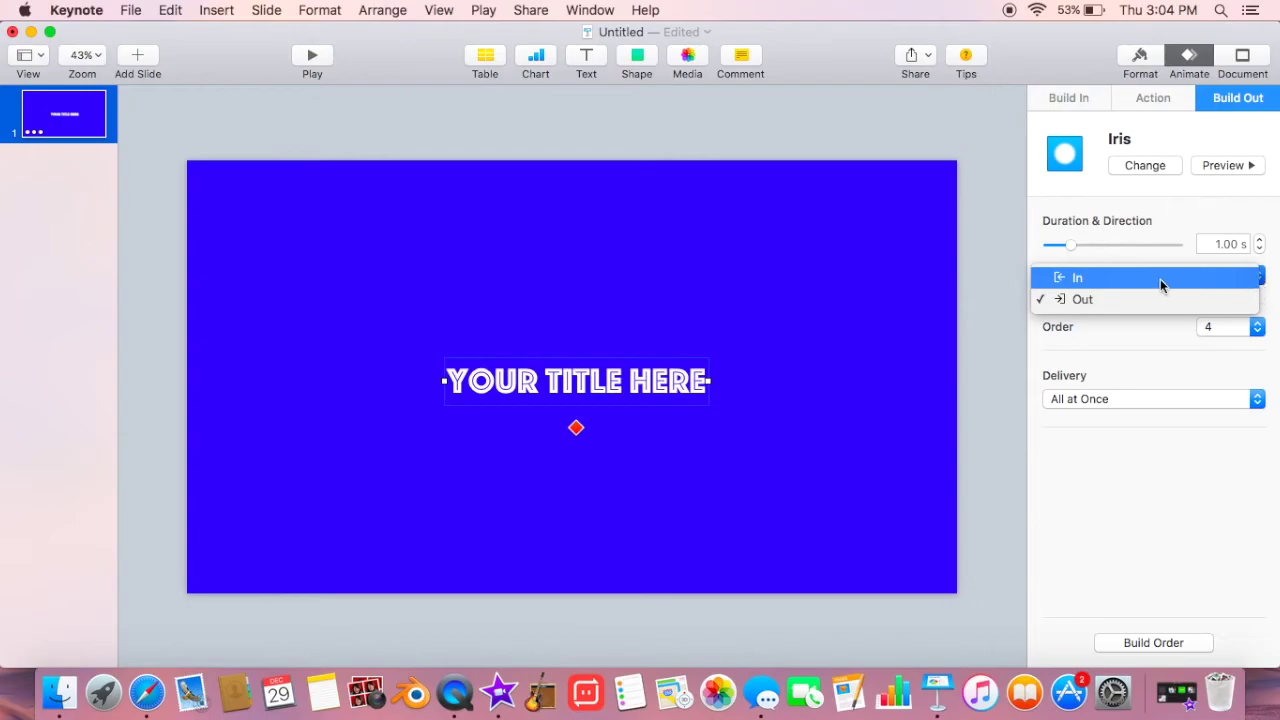
left_click(1160, 282)
left_click(993, 257)
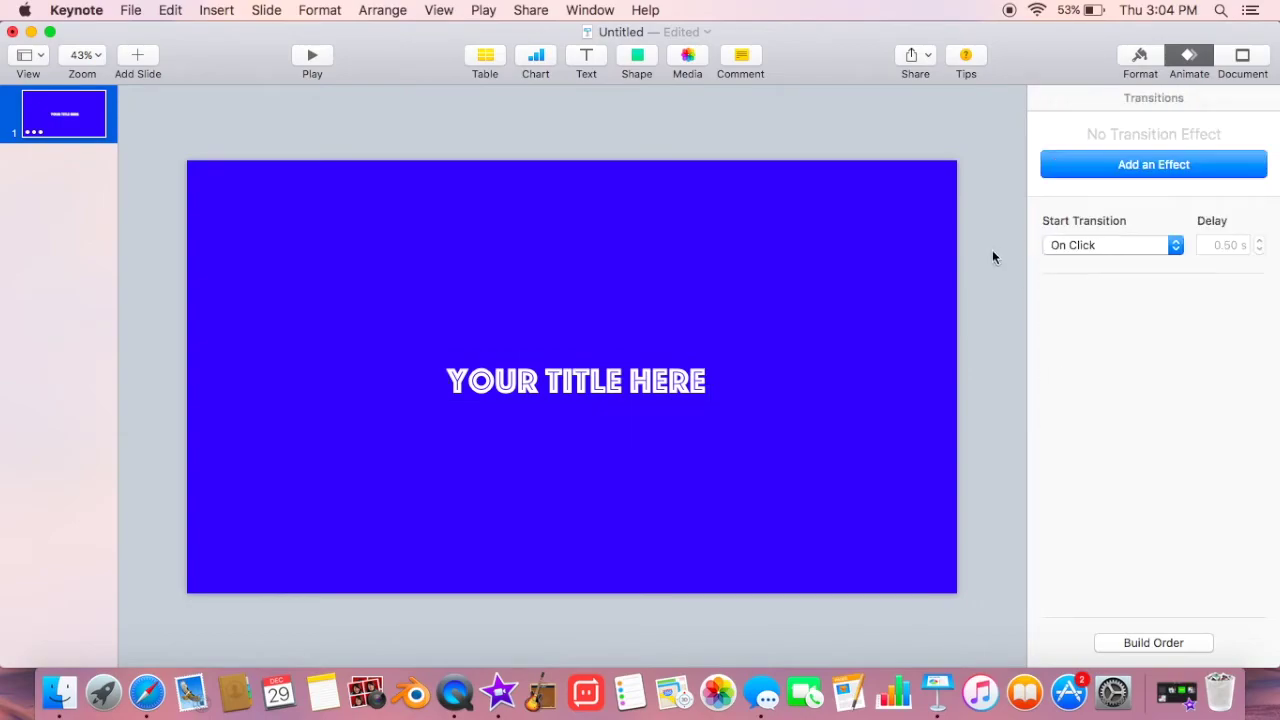
Join the Iris build-out to the preceding builds in the build order and preview the full sequence
left_click(1153, 643)
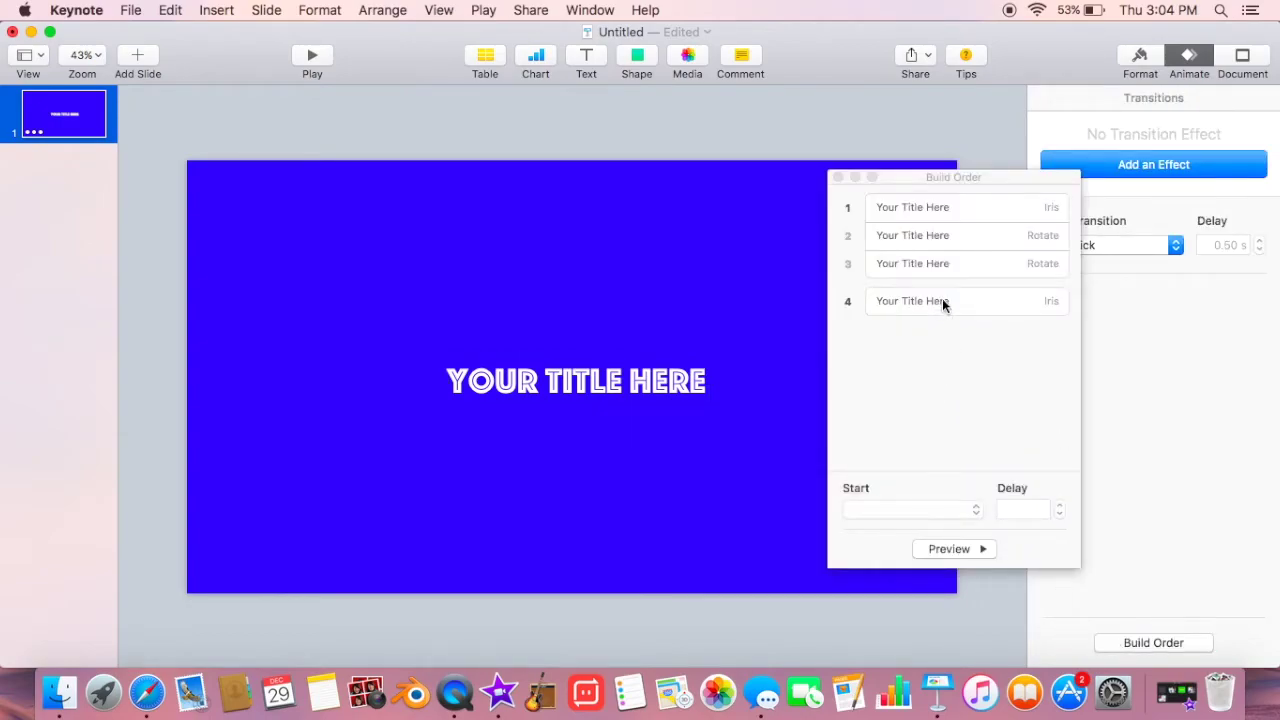
left_click(978, 550)
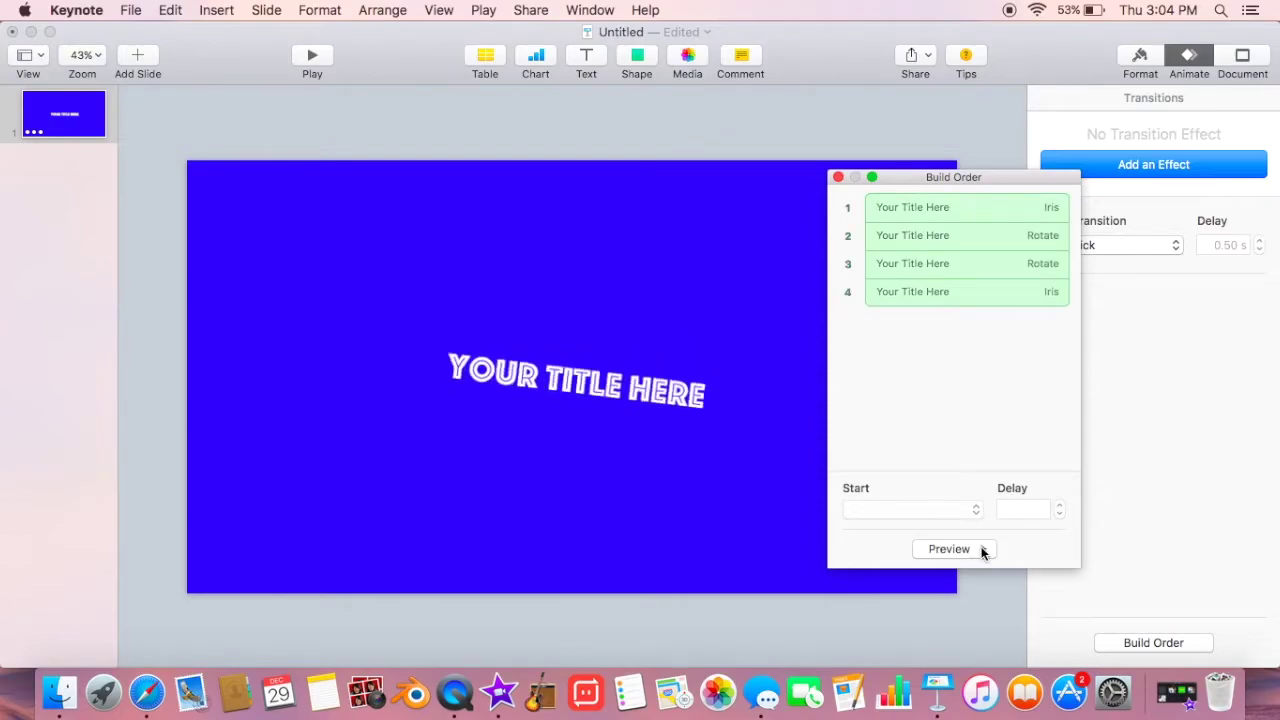
left_click(985, 621)
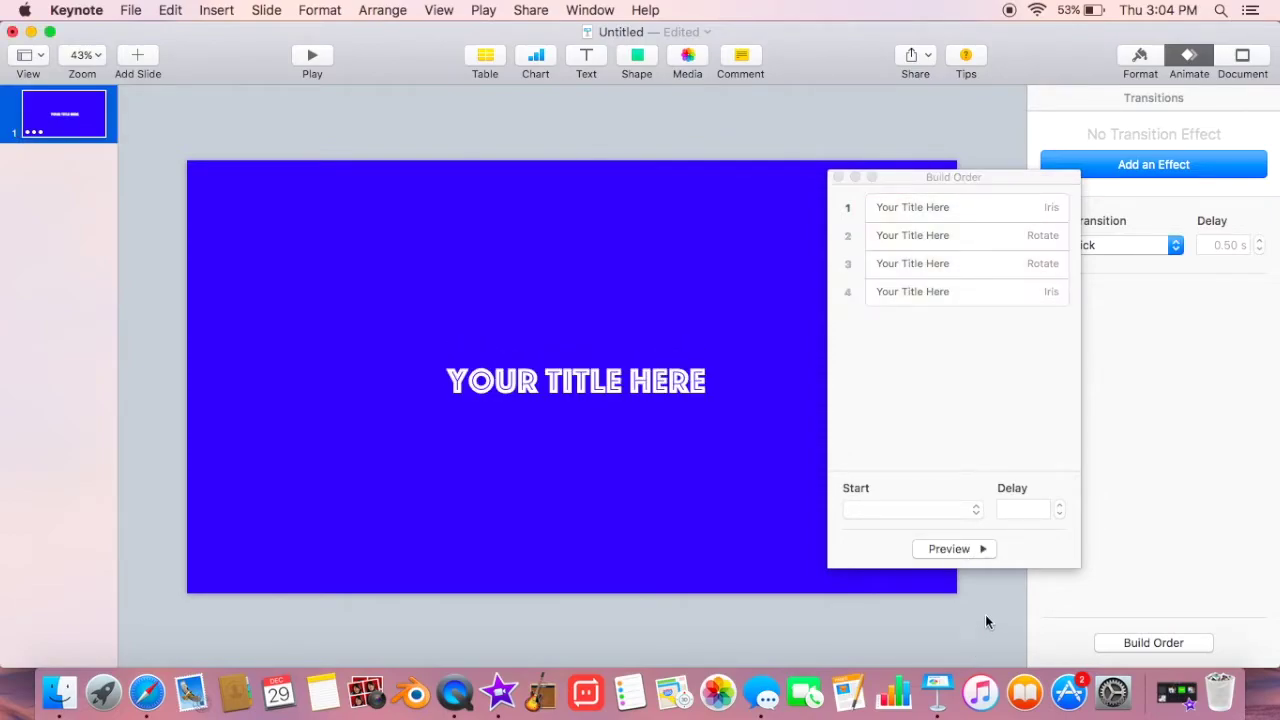
left_click(839, 177)
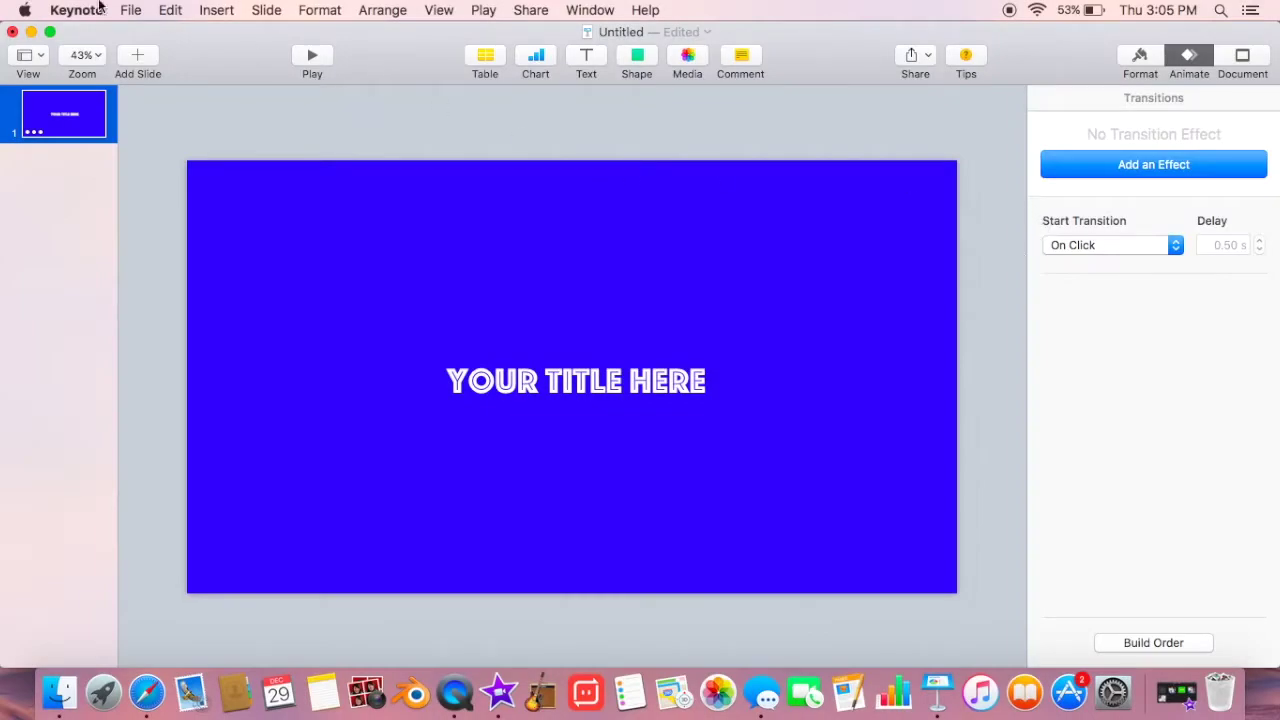
Export the presentation as a QuickTime movie named Your Text Here to the Desktop
left_click(131, 11)
mouse_move(197, 207)
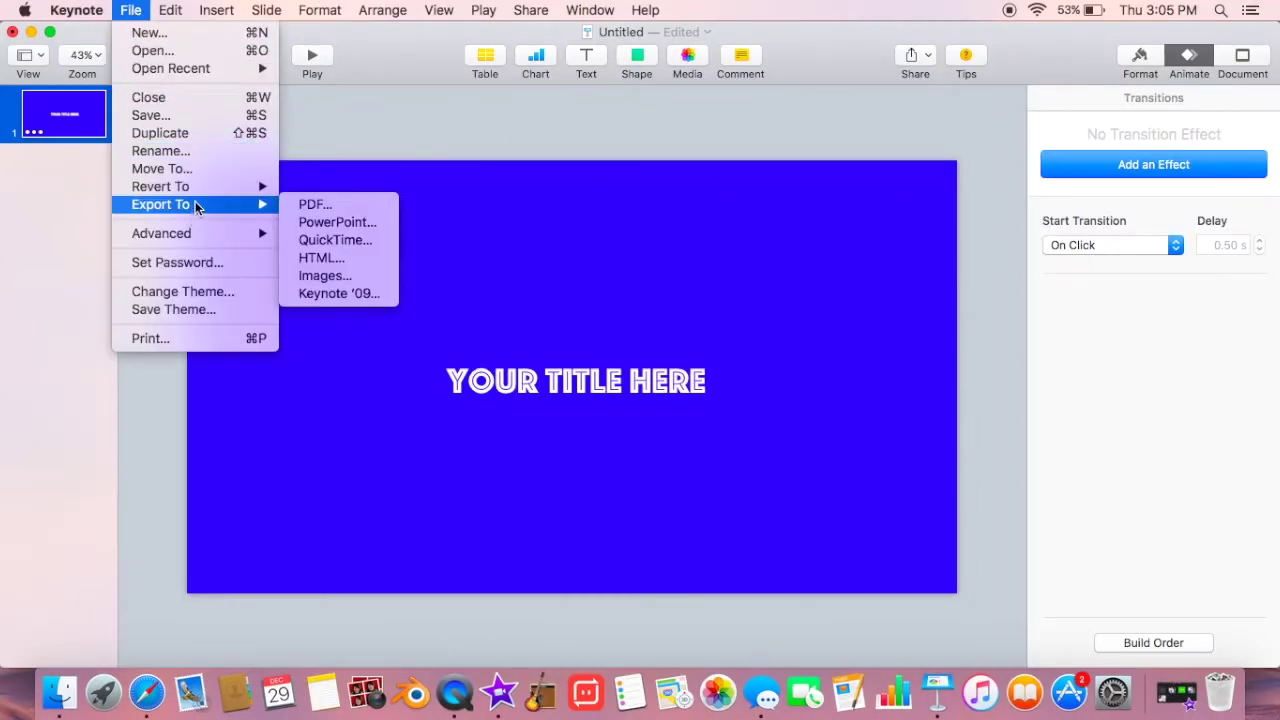
left_click(334, 242)
left_click(911, 400)
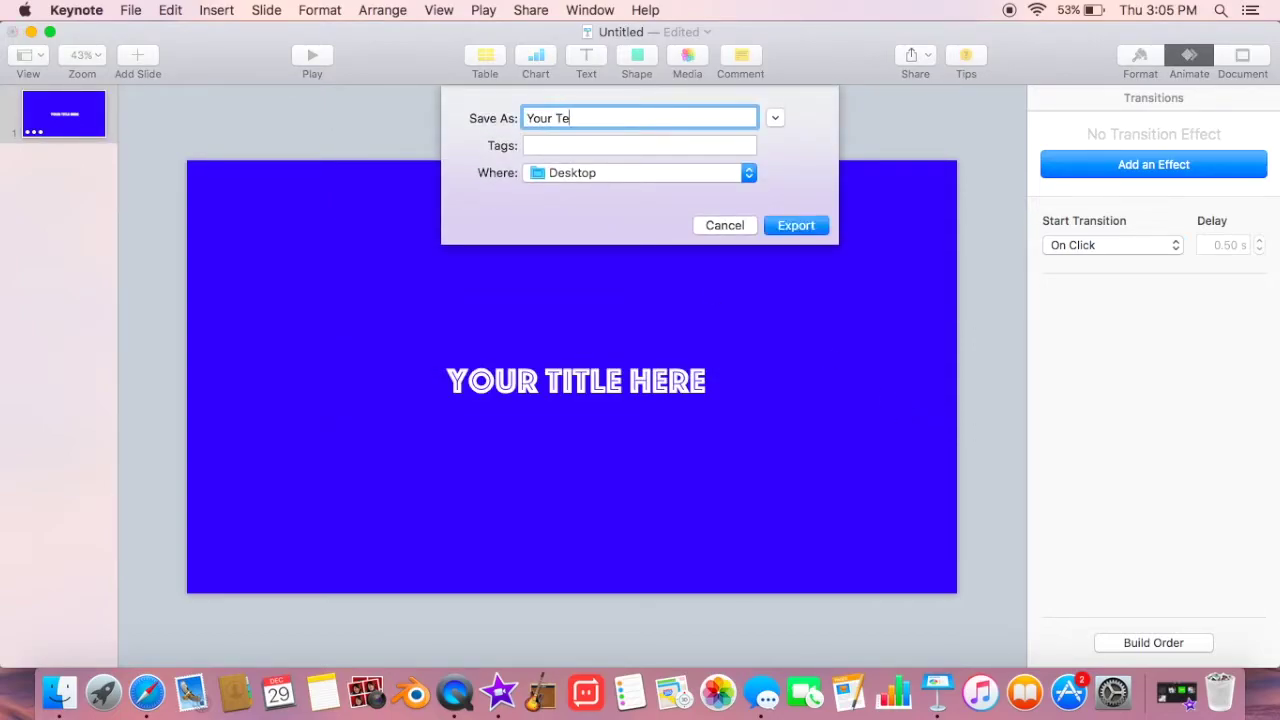
left_click(798, 225)
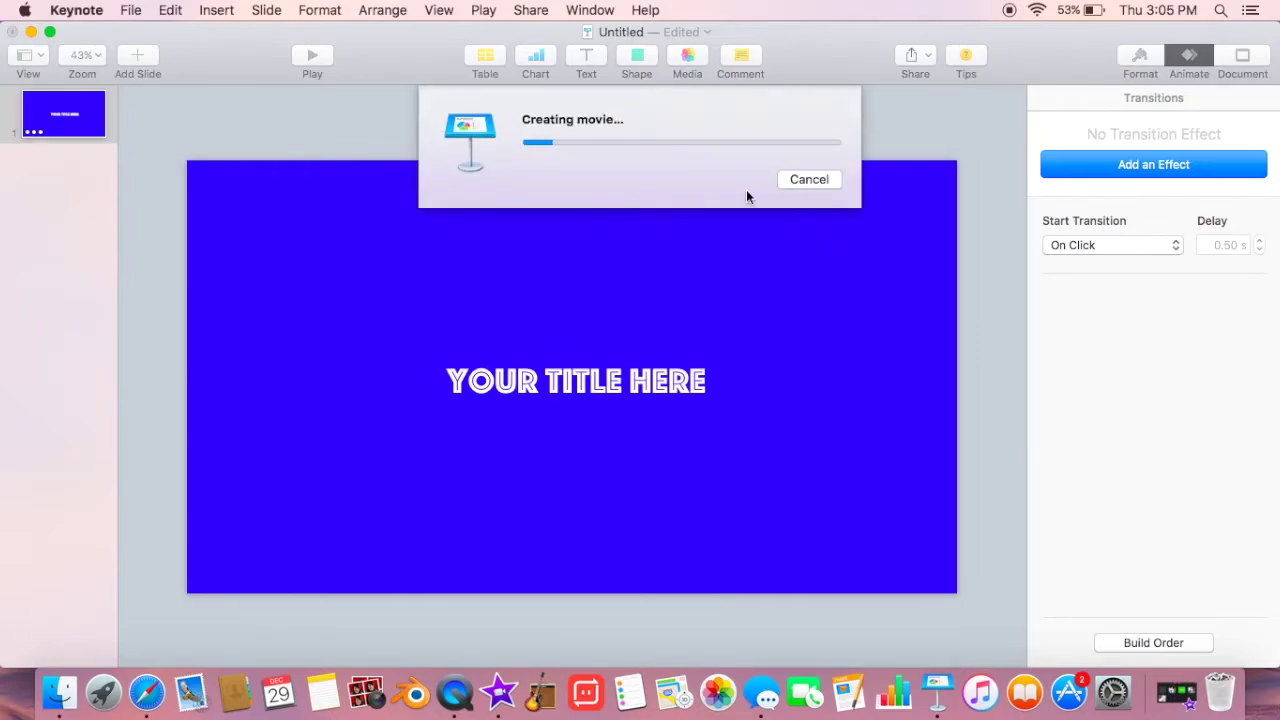
Minimize Keynote, switch to iMovie, and create a new movie project
left_click(31, 33)
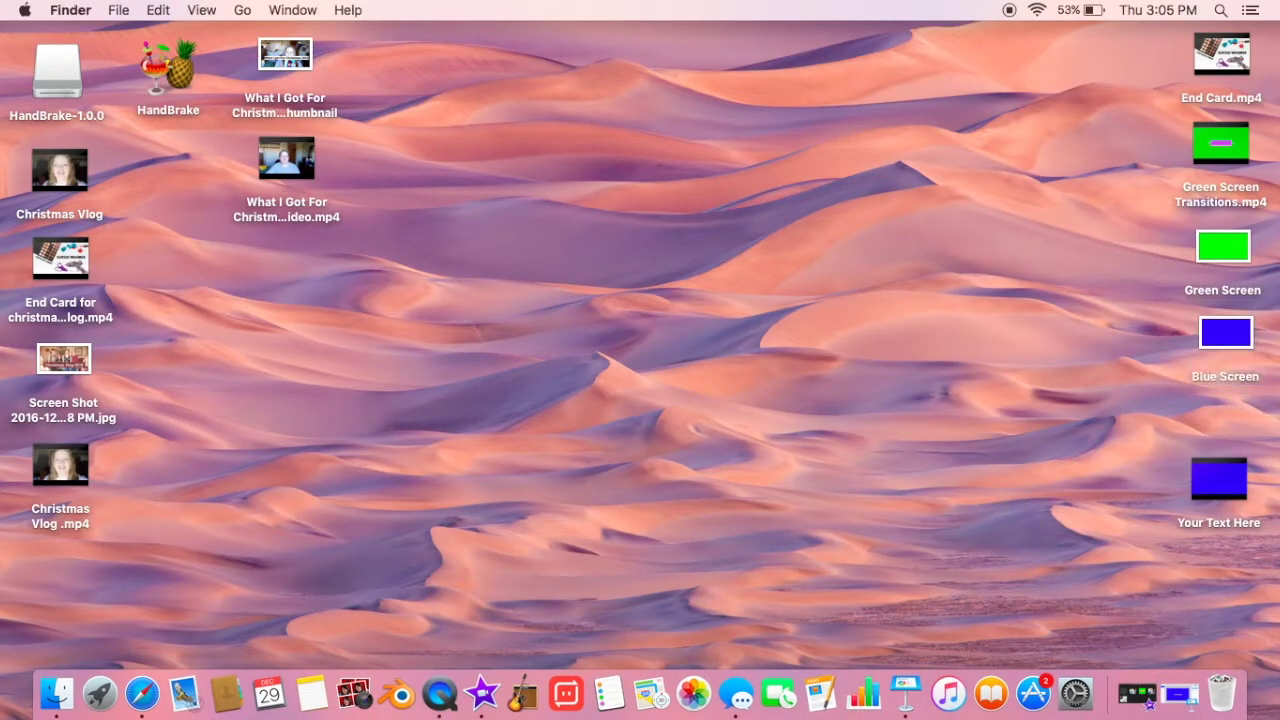
left_click(481, 693)
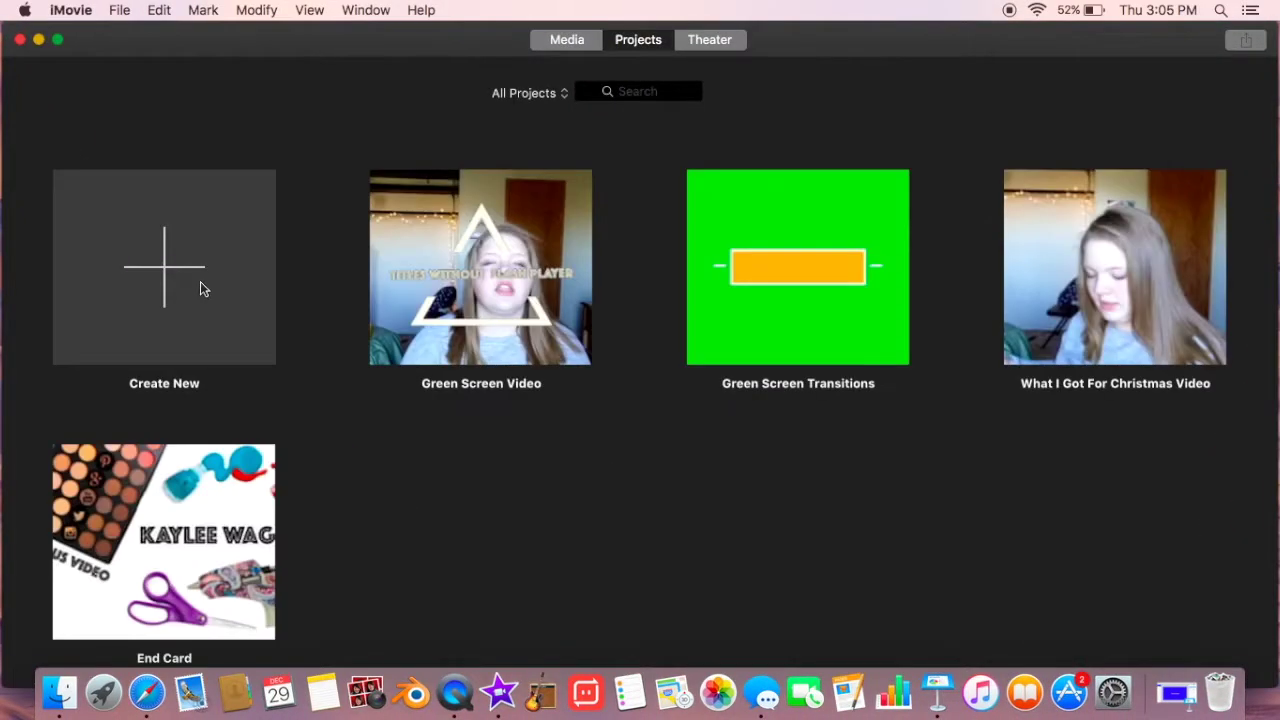
left_click(200, 283)
left_click(343, 305)
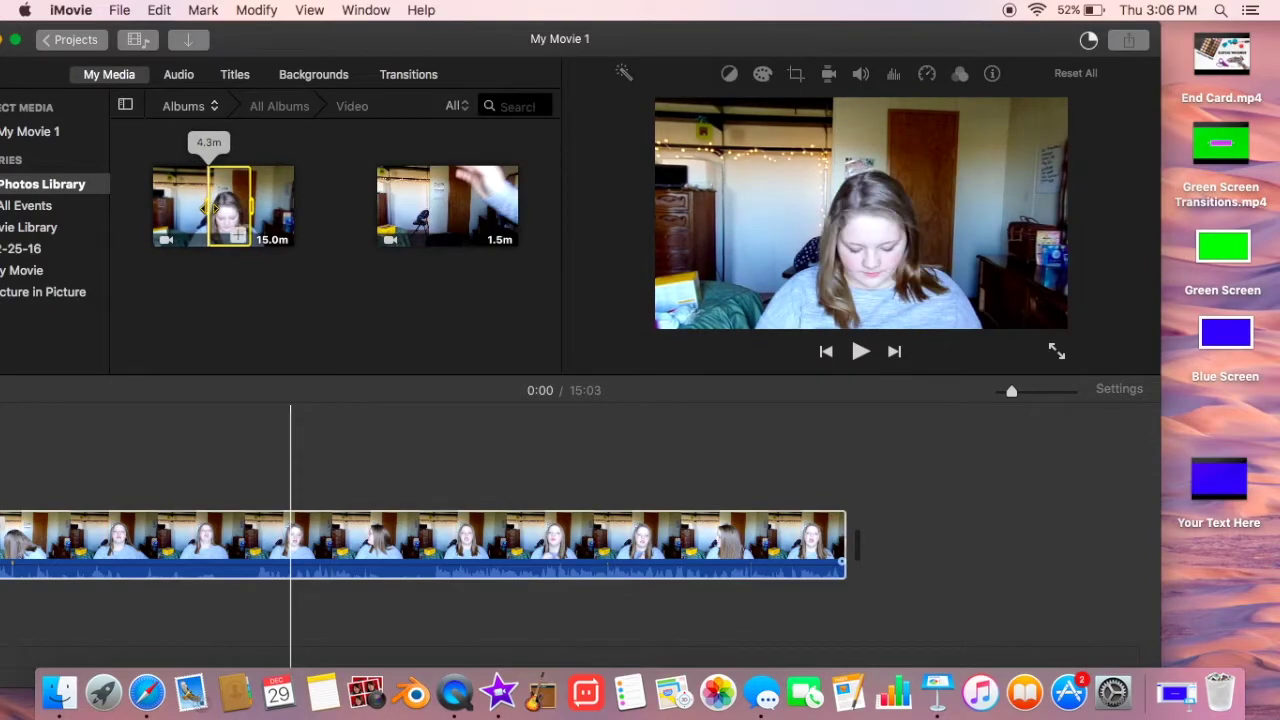
Place a 4.3-minute portion of the 15-minute Photos Library video in the timeline and cut it down to its first 1:36
left_click_drag(227, 218, 240, 250)
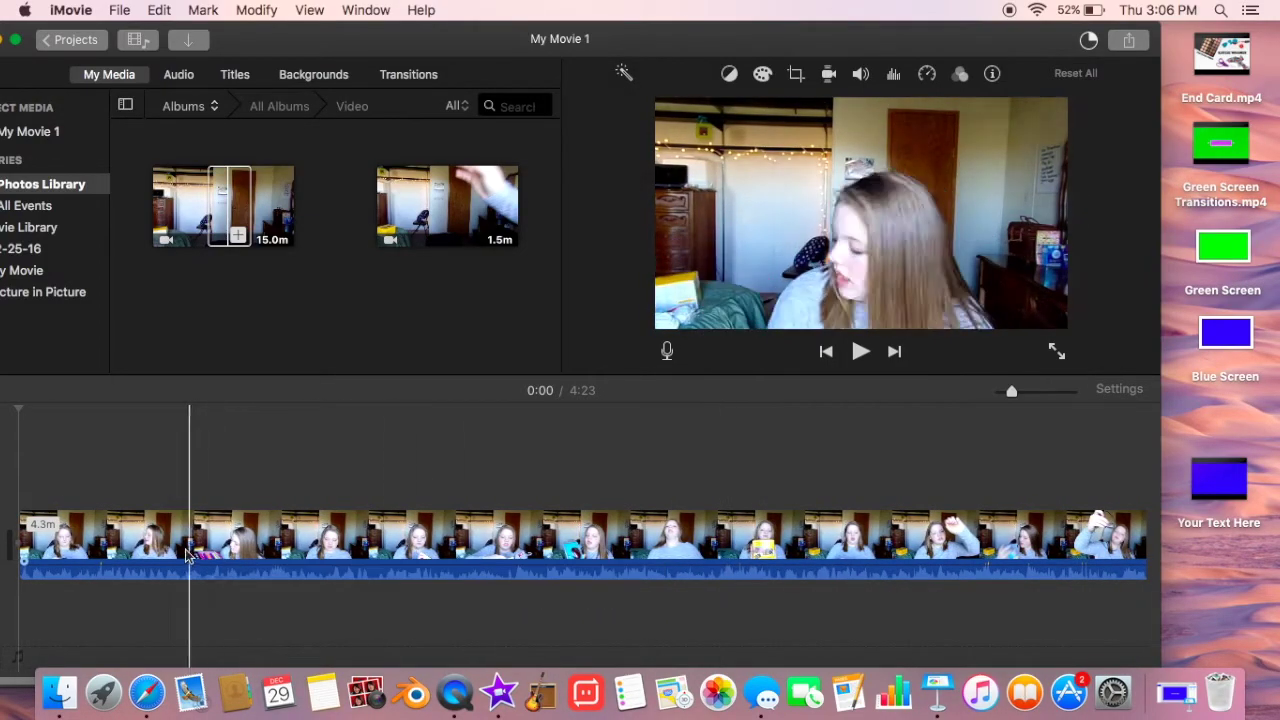
left_click(436, 548)
right_click(436, 548)
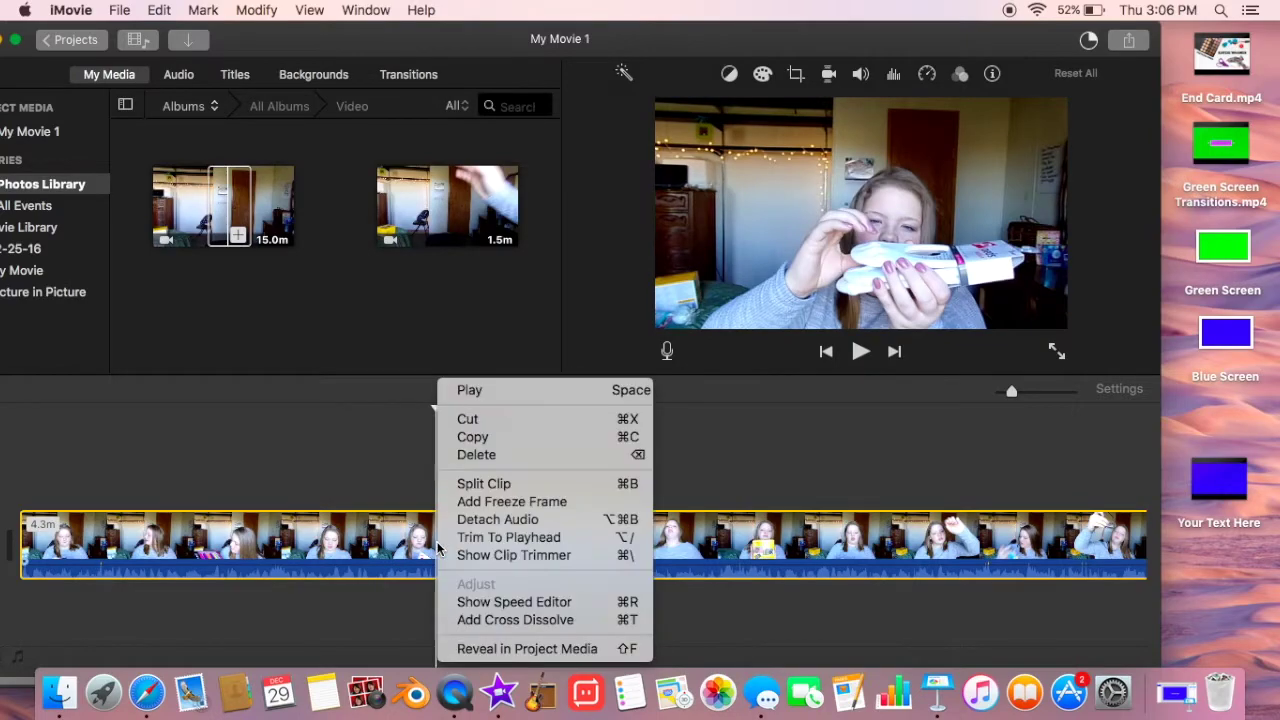
left_click(471, 486)
key("Delete")
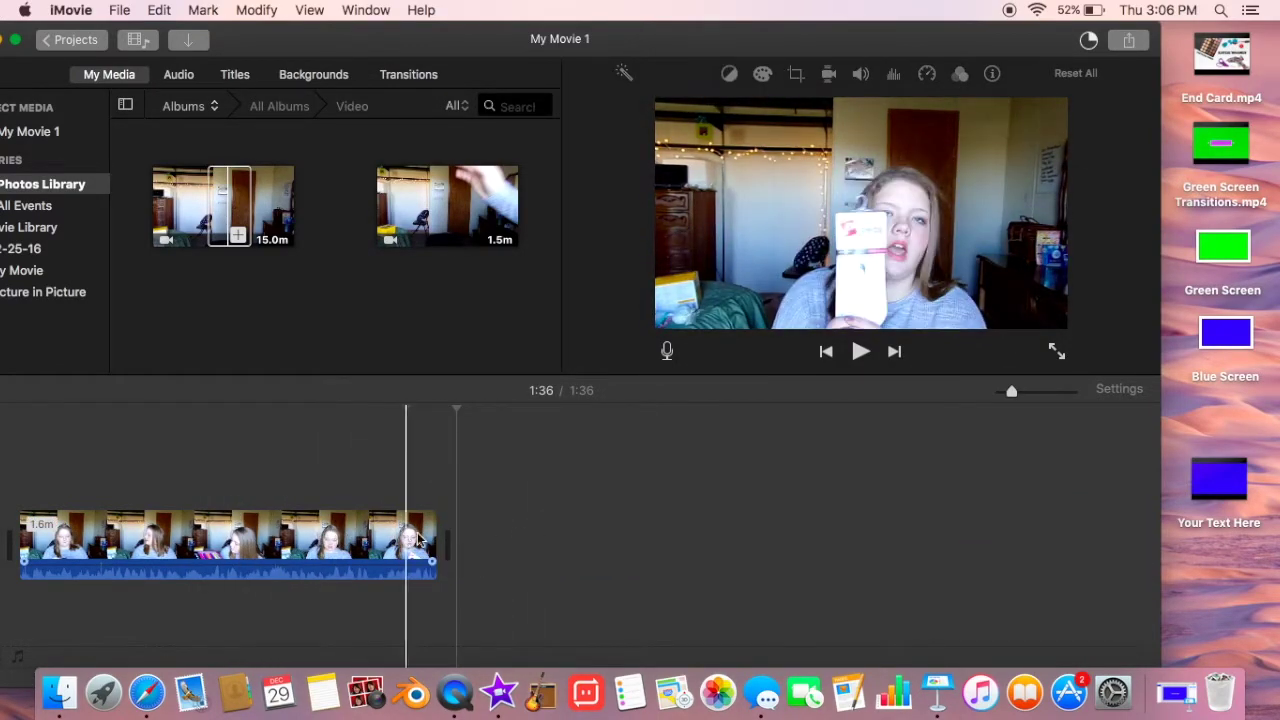
Add the Your Text Here clip after the video in the timeline and undo the addition
left_click_drag(1115, 523, 503, 556)
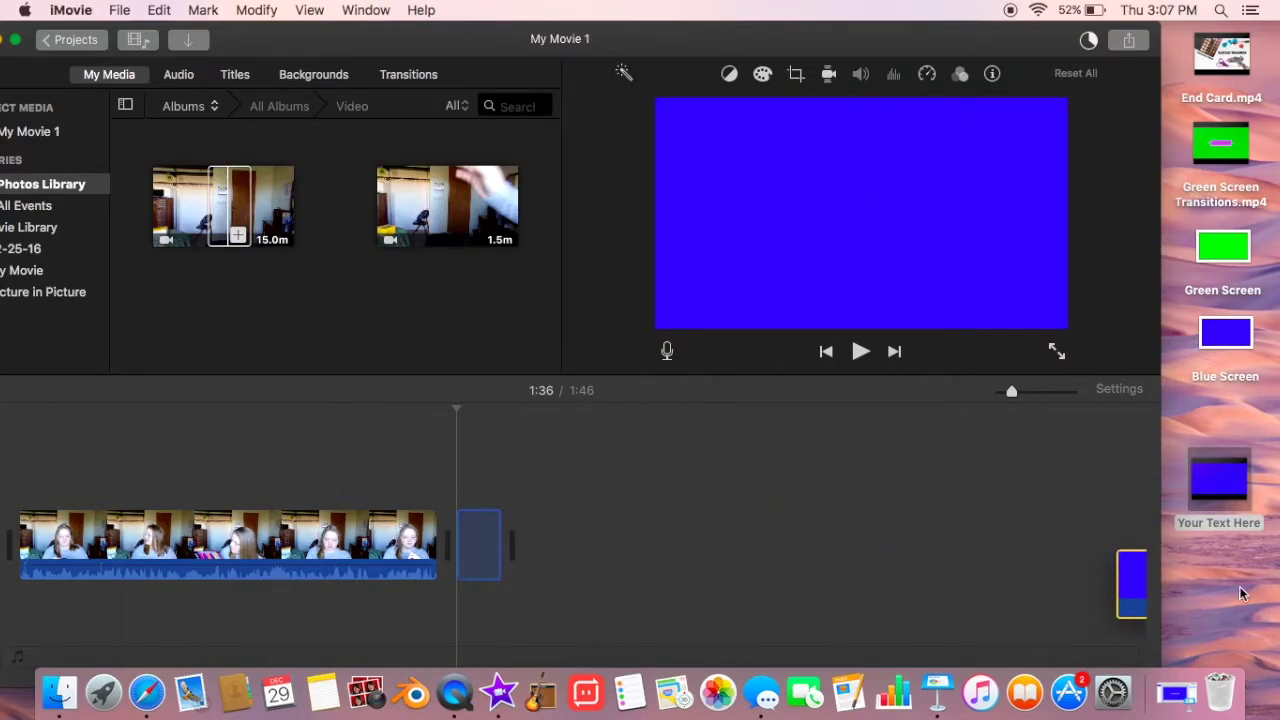
key("super+z")
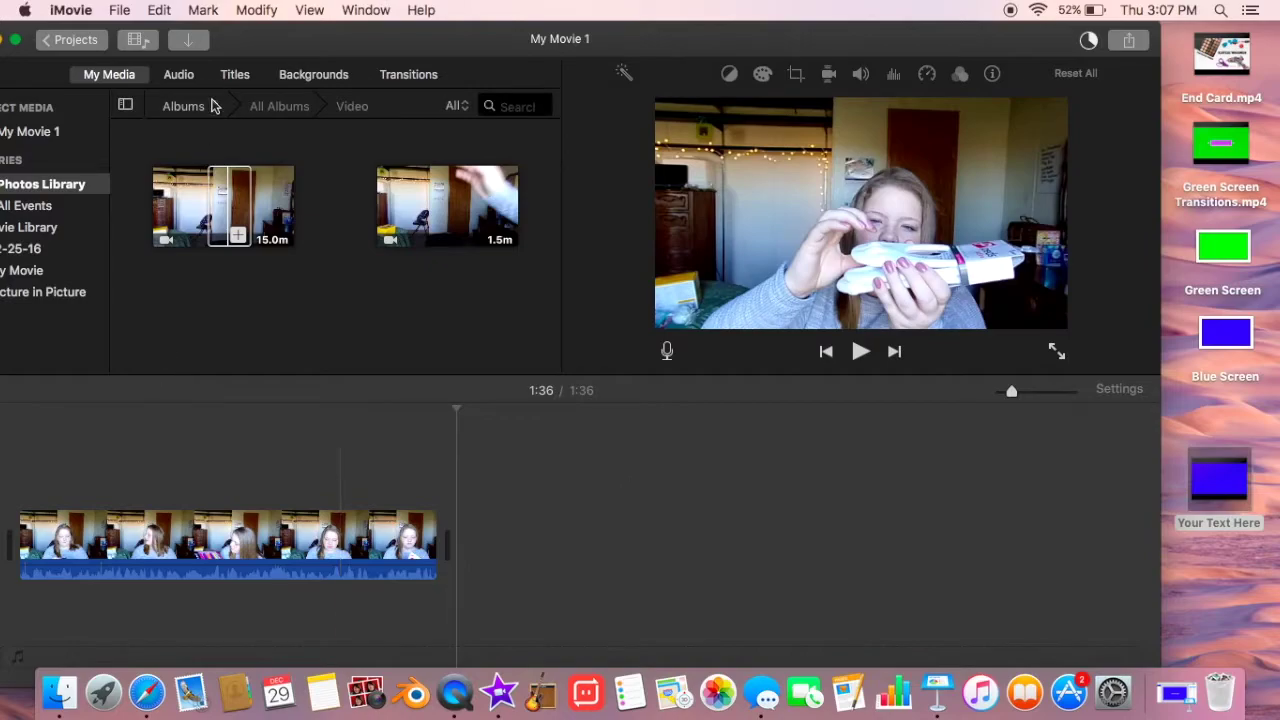
Add a Pull Focus title above the video clip and extend it over the clip's full length
left_click(238, 76)
scroll(263, 254, "down", 1)
left_click_drag(128, 330, 141, 470)
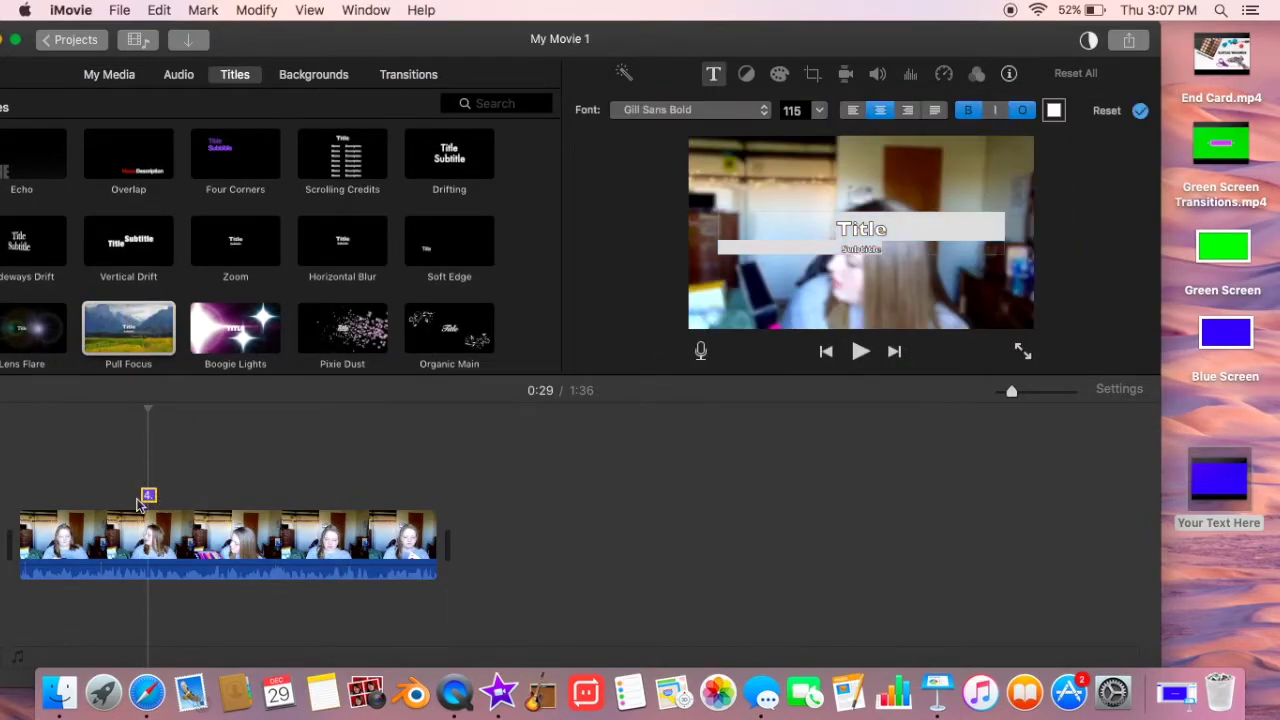
left_click(143, 503)
left_click_drag(147, 497, 157, 497)
left_click_drag(459, 492, 438, 492)
left_click(336, 495)
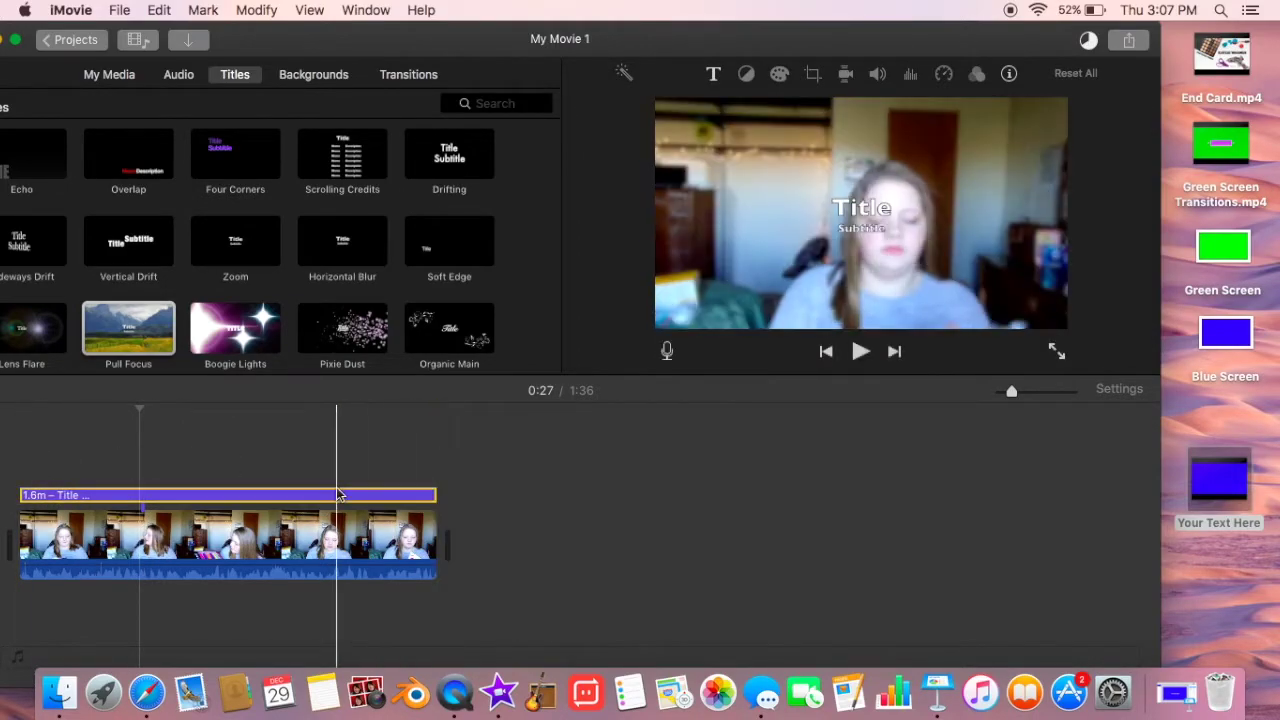
Delete the placeholder title and subtitle text from the Pull Focus title
double_click(880, 231)
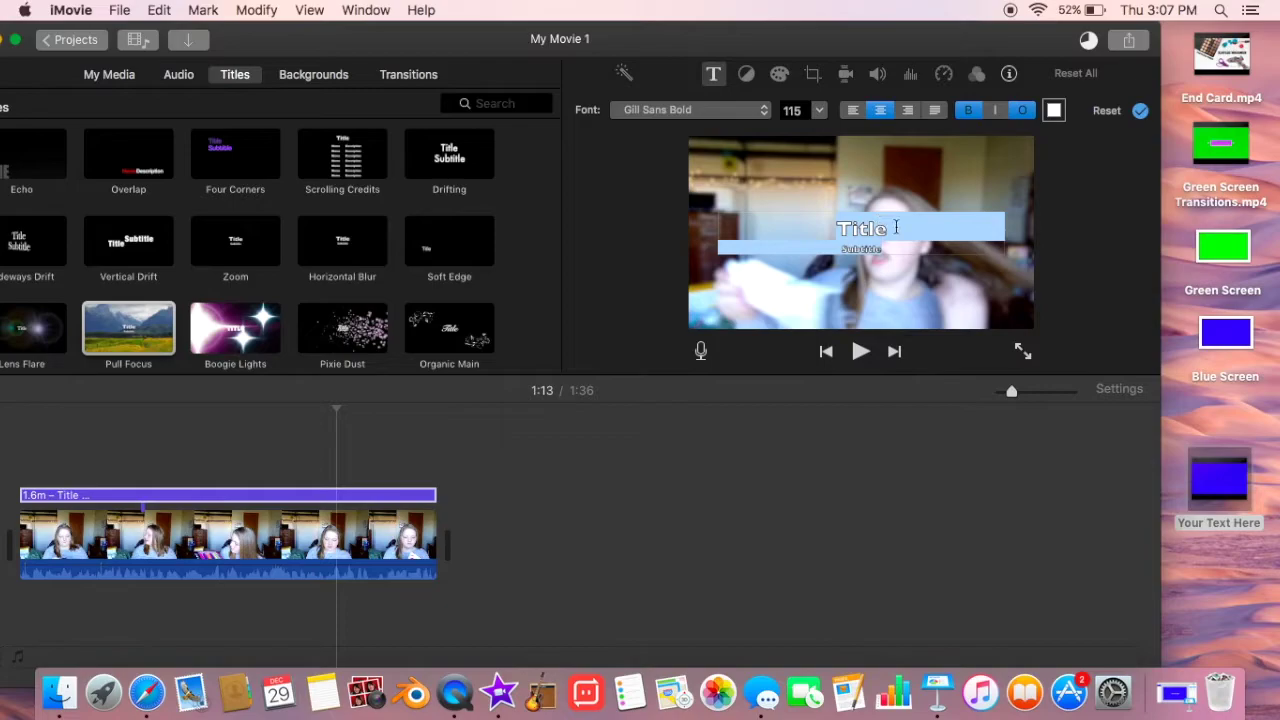
left_click(164, 441)
left_click(20, 430)
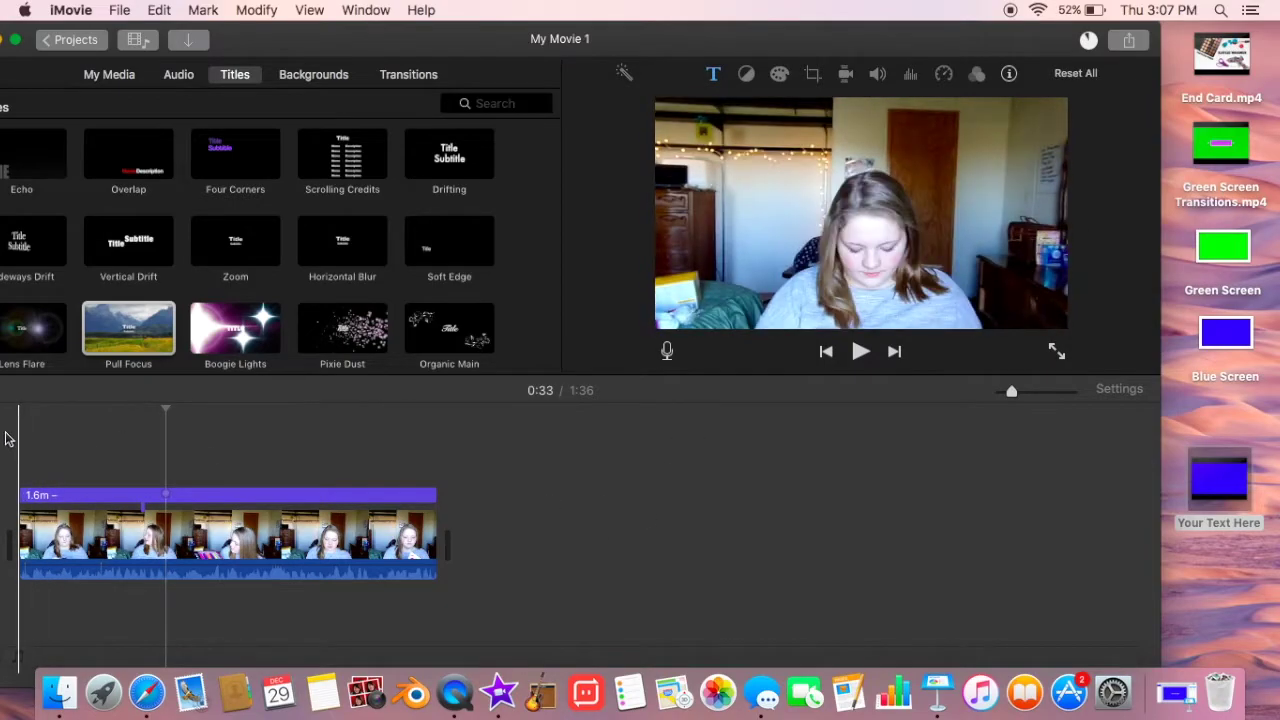
Mute the video clip's audio and play the movie from the beginning
left_click(338, 572)
left_click(540, 463)
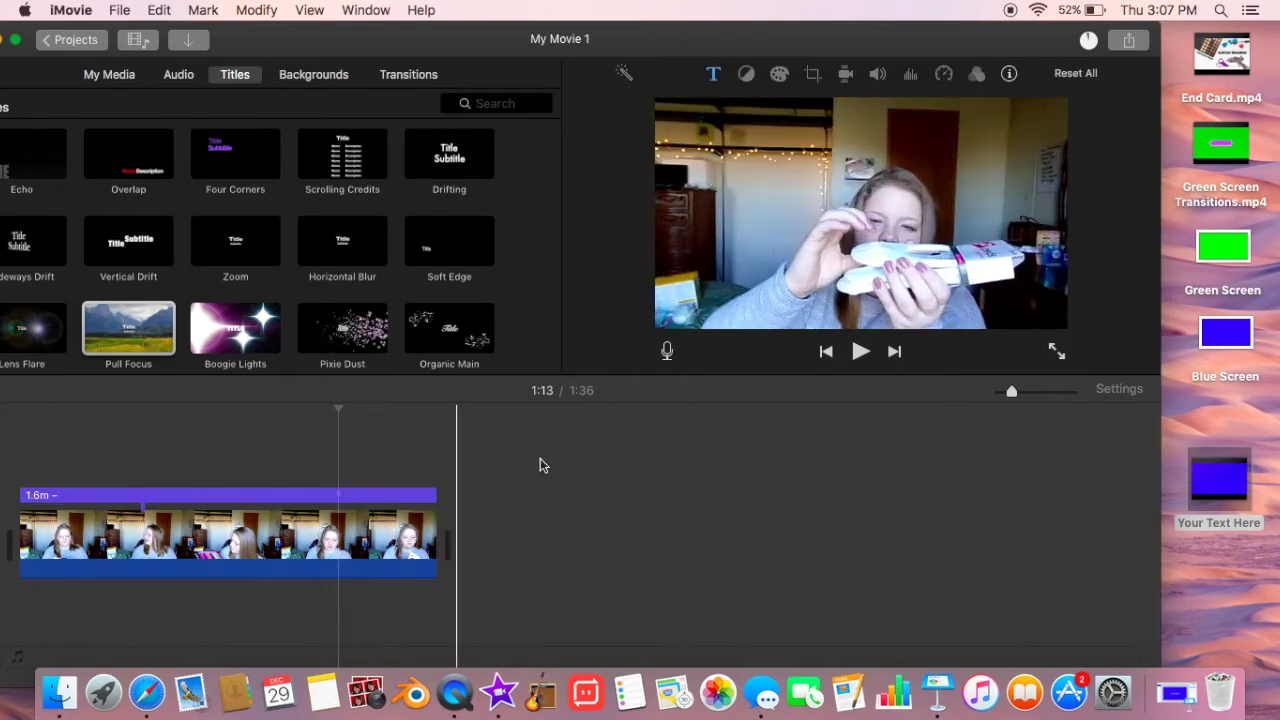
left_click(20, 446)
left_click(862, 355)
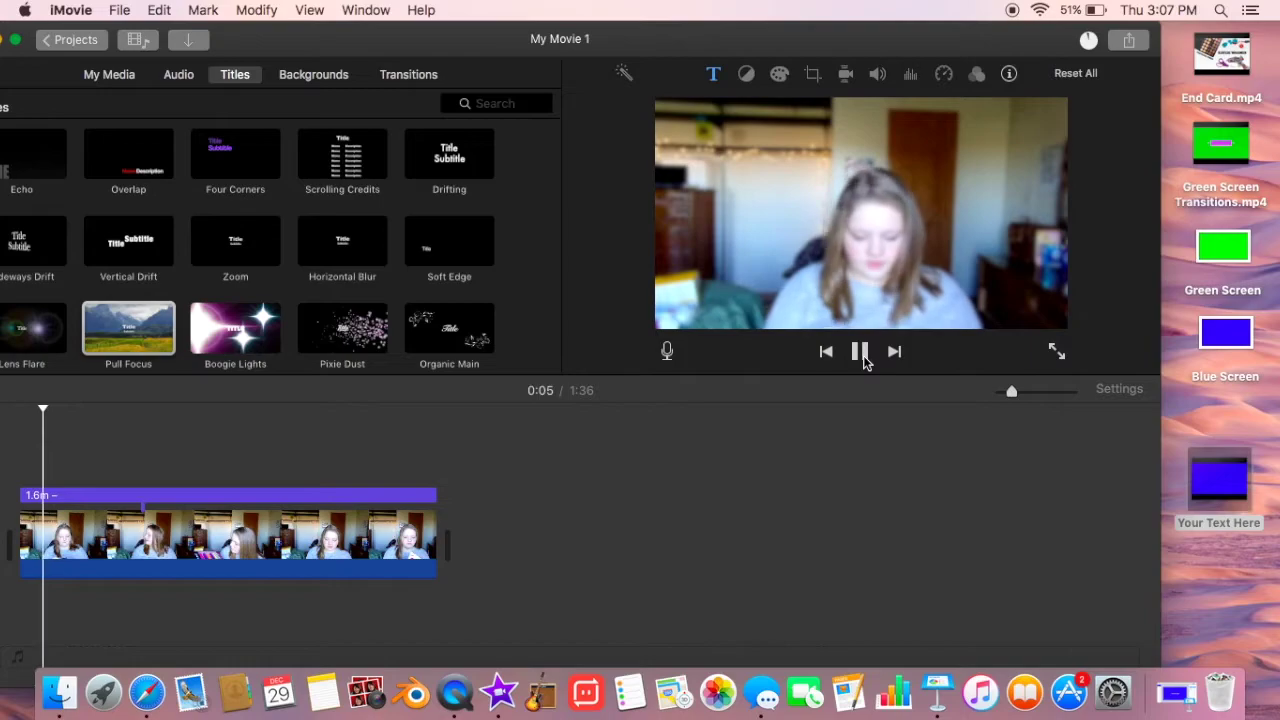
Stop playback and export the movie as a video file named Blurred Example to the Desktop
left_click(862, 355)
left_click_drag(323, 47, 394, 47)
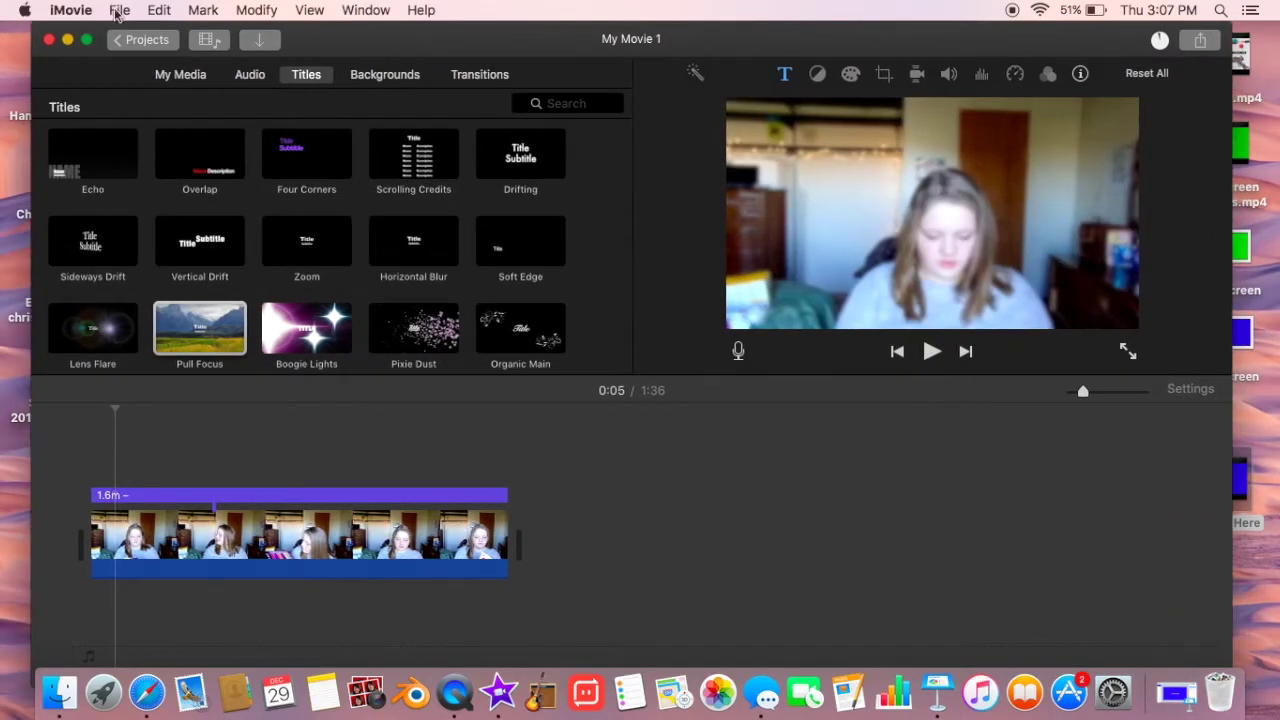
left_click(1203, 42)
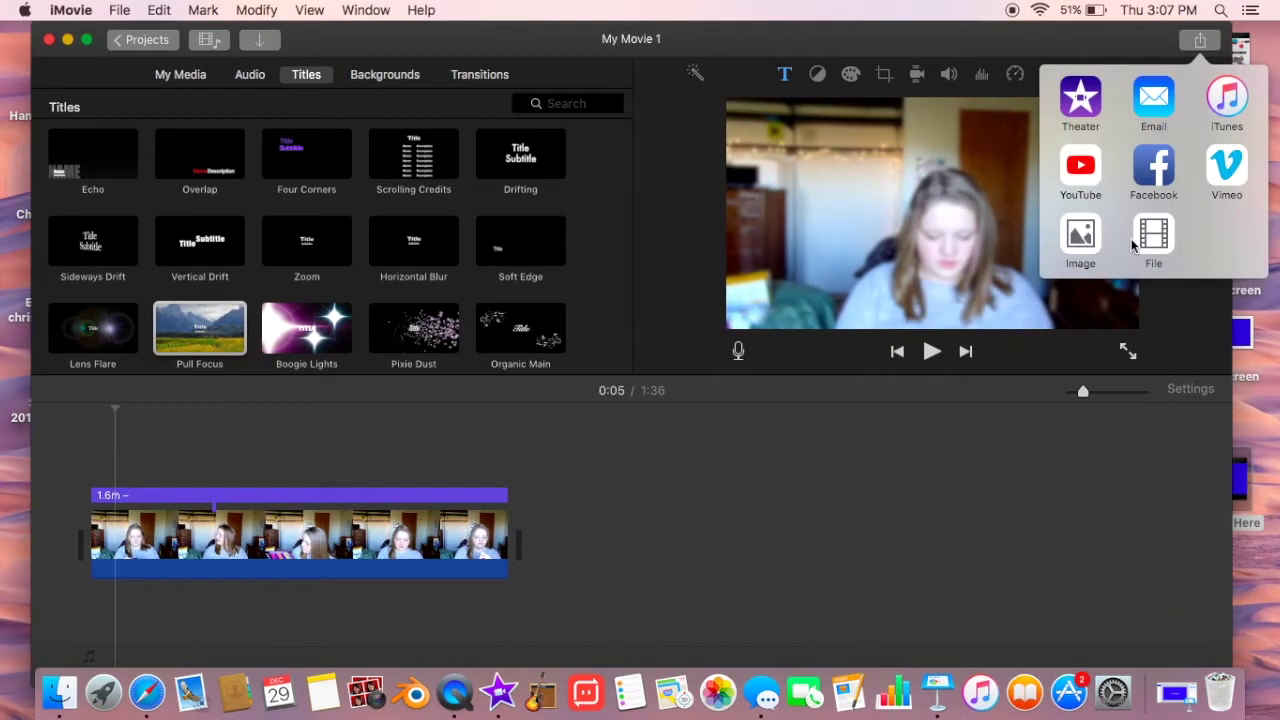
left_click(1152, 242)
left_click(935, 380)
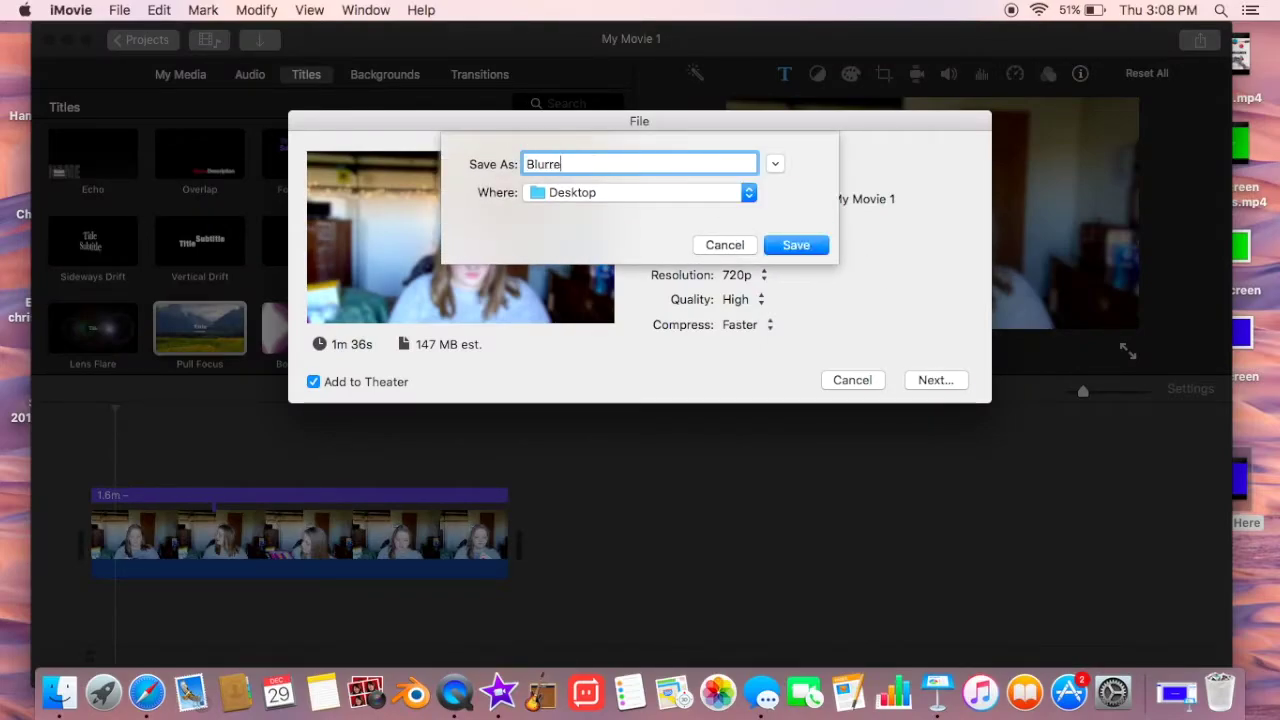
type("Blurred Example")
key("Return")
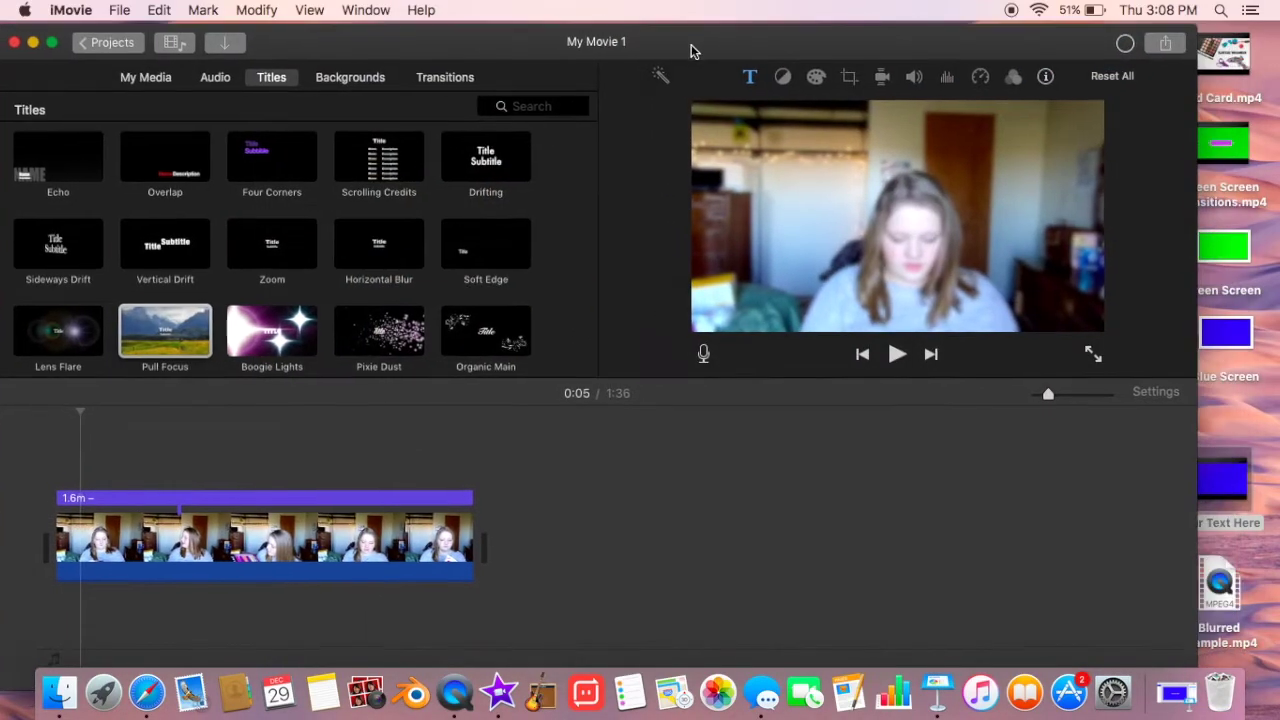
left_click_drag(690, 50, 672, 57)
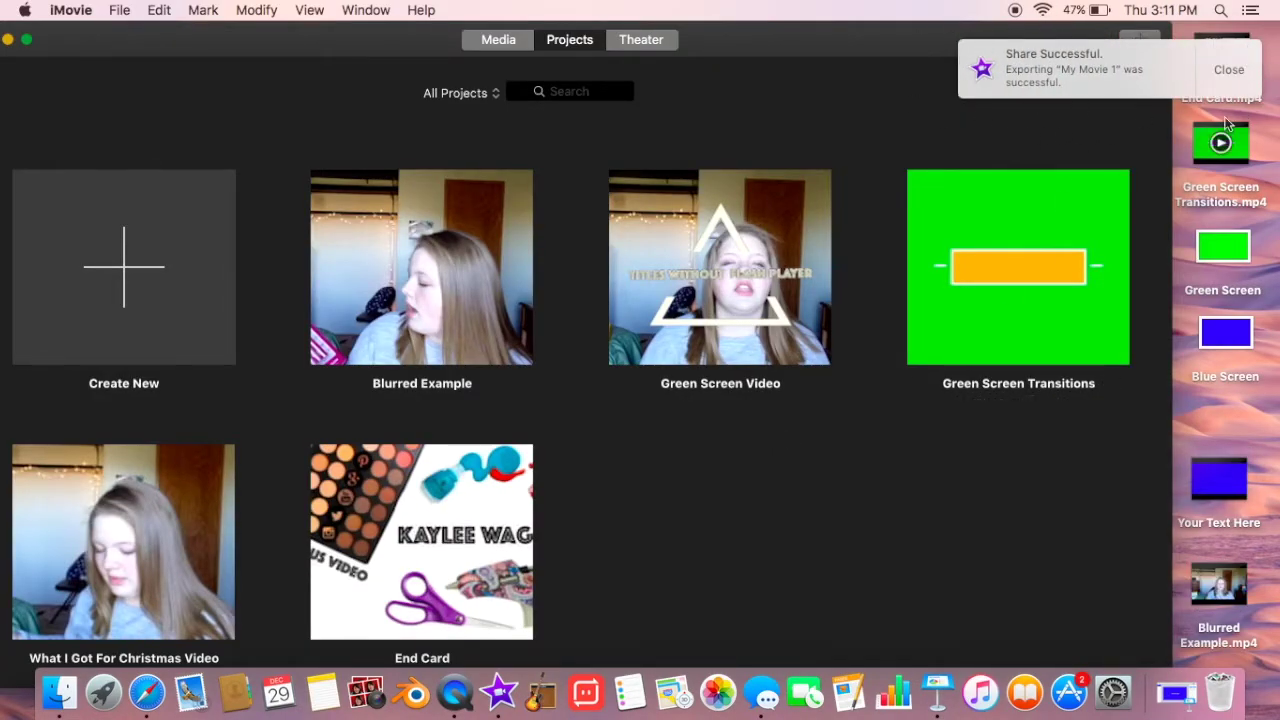
Create a new movie project with Blurred Example.mp4 in the timeline and the Your Text Here clip overlaid above it
left_click(1230, 72)
left_click(148, 265)
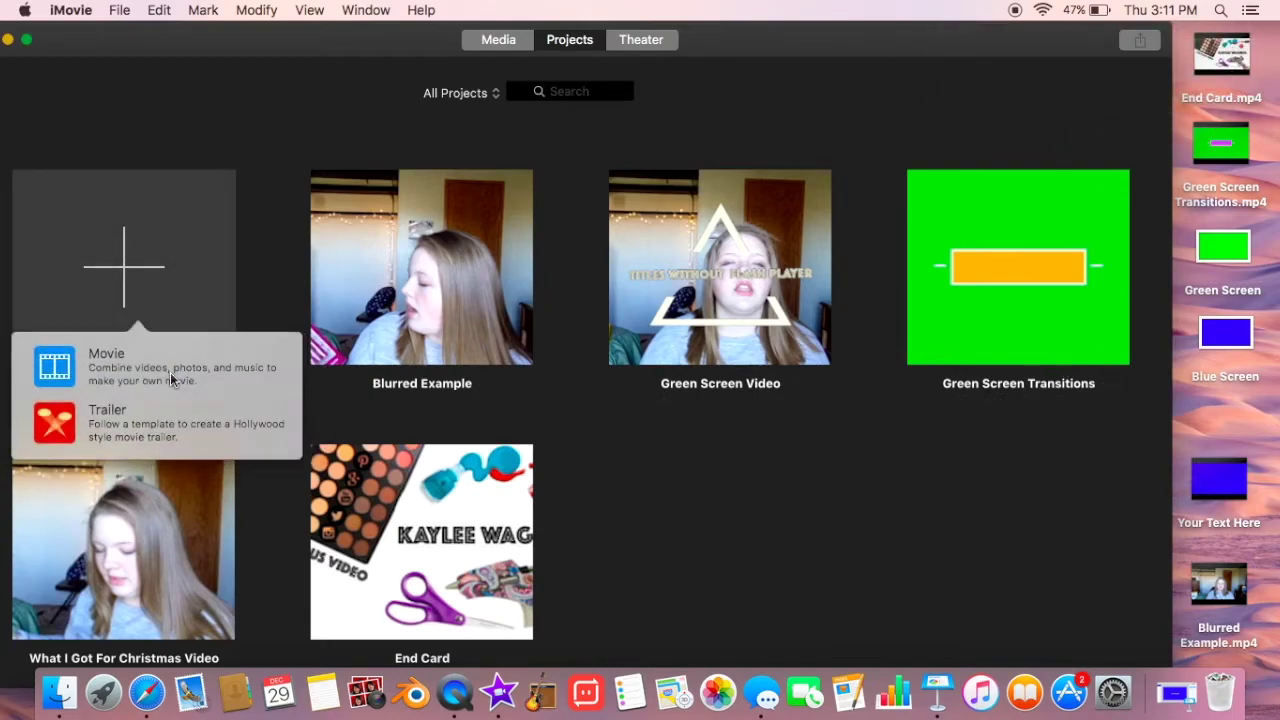
left_click(171, 370)
left_click_drag(1218, 585, 390, 543)
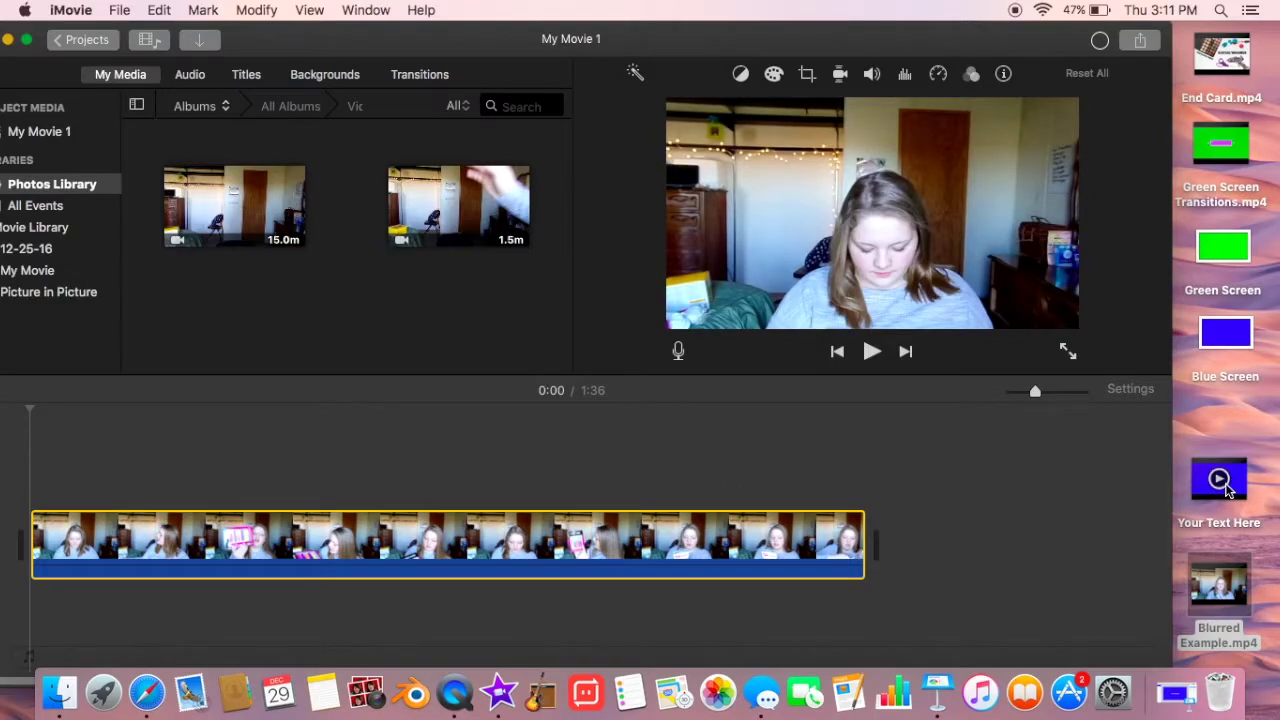
left_click_drag(1229, 487, 495, 465)
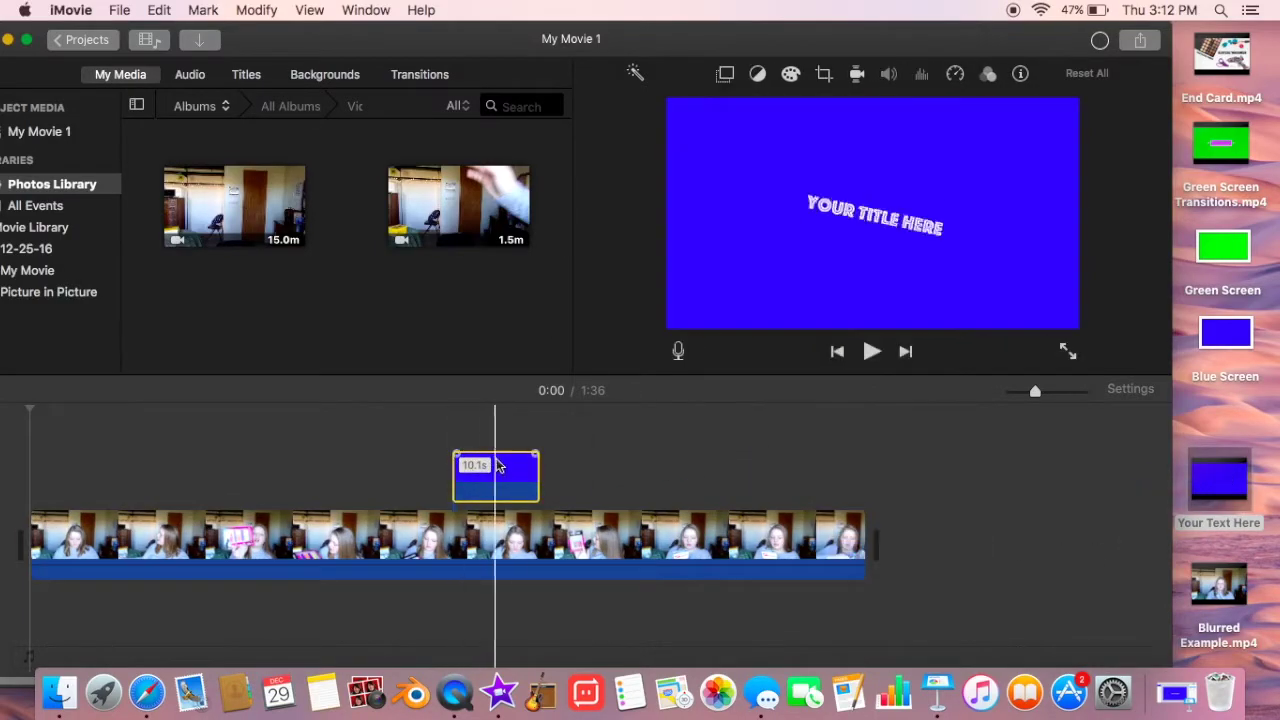
Speed up the blurred background video using the Fast setting at 8x
left_click(525, 545)
left_click(872, 76)
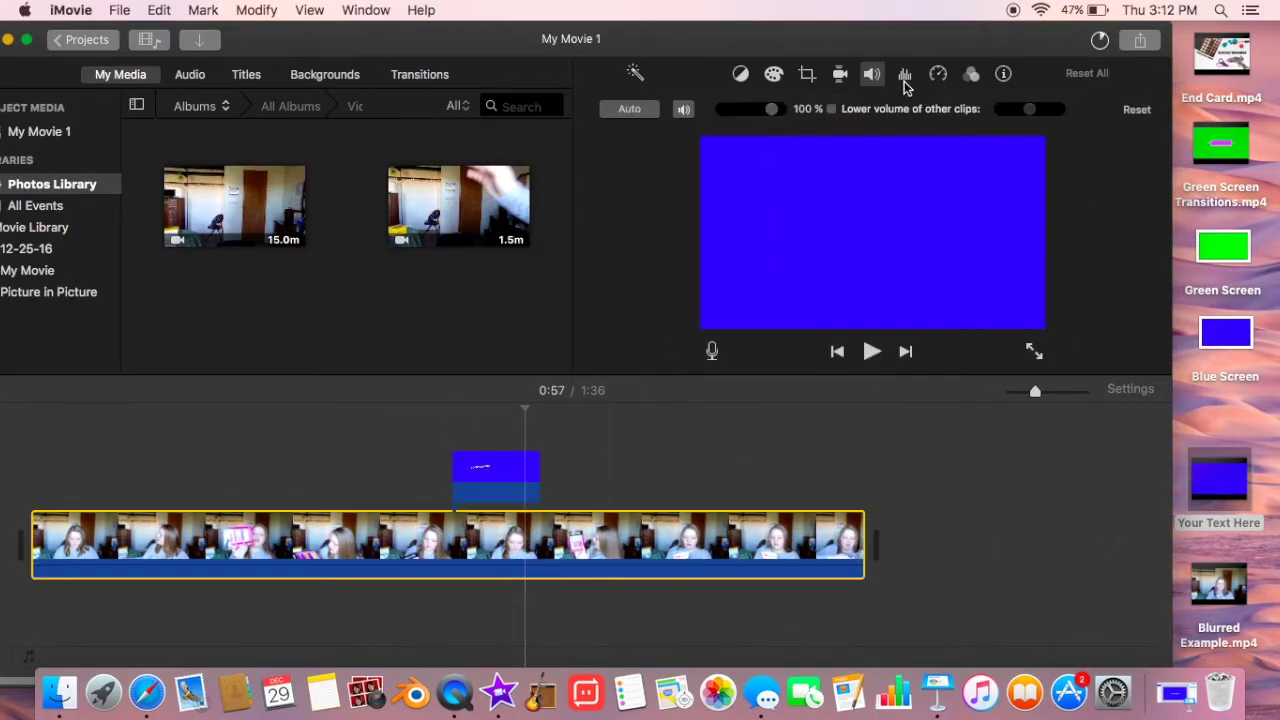
left_click(706, 533)
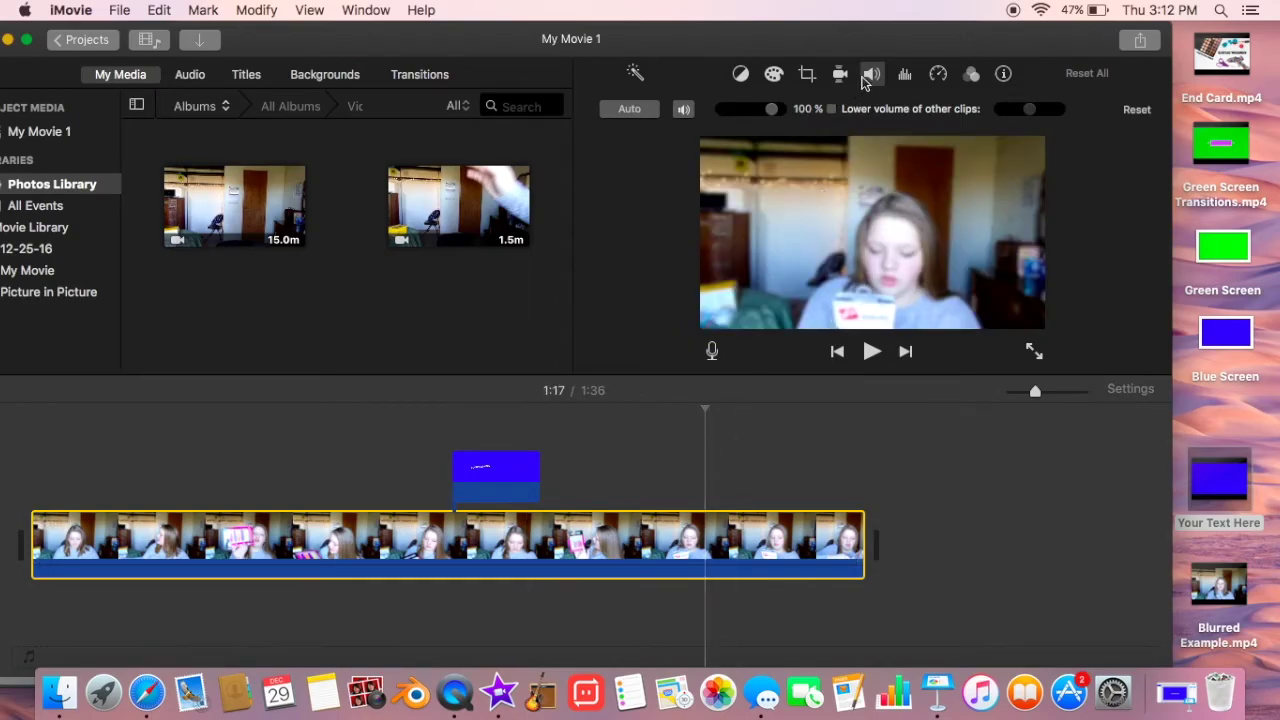
left_click(706, 109)
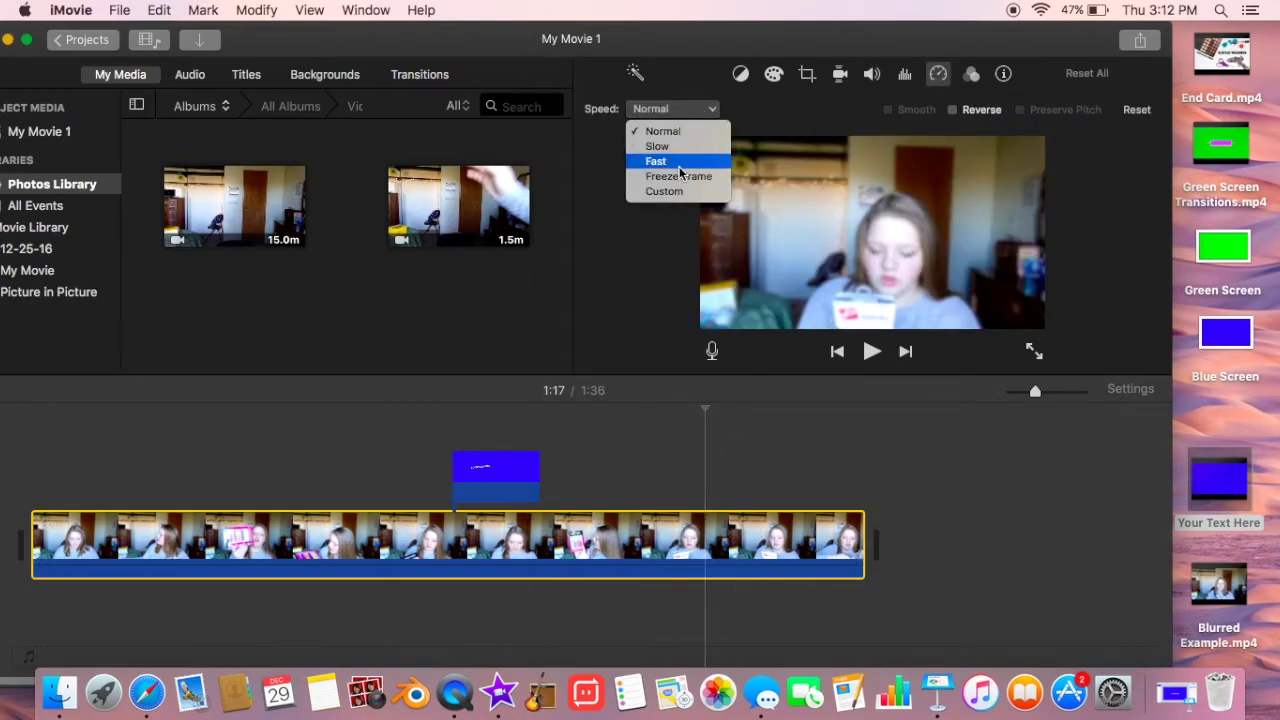
left_click(657, 160)
left_click(783, 117)
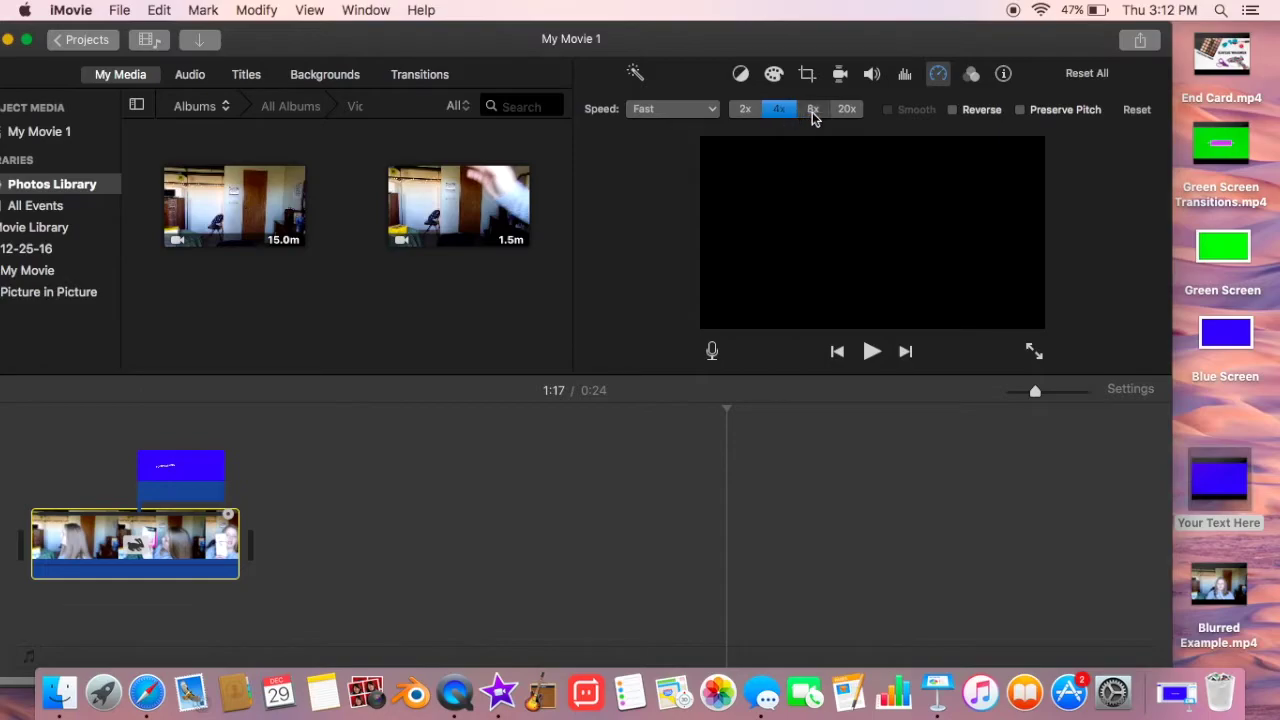
left_click(813, 109)
Move the blue title clip to the start of the video, set its overlay mode to Green/Blue Screen, and play the movie
left_click_drag(160, 475, 108, 470)
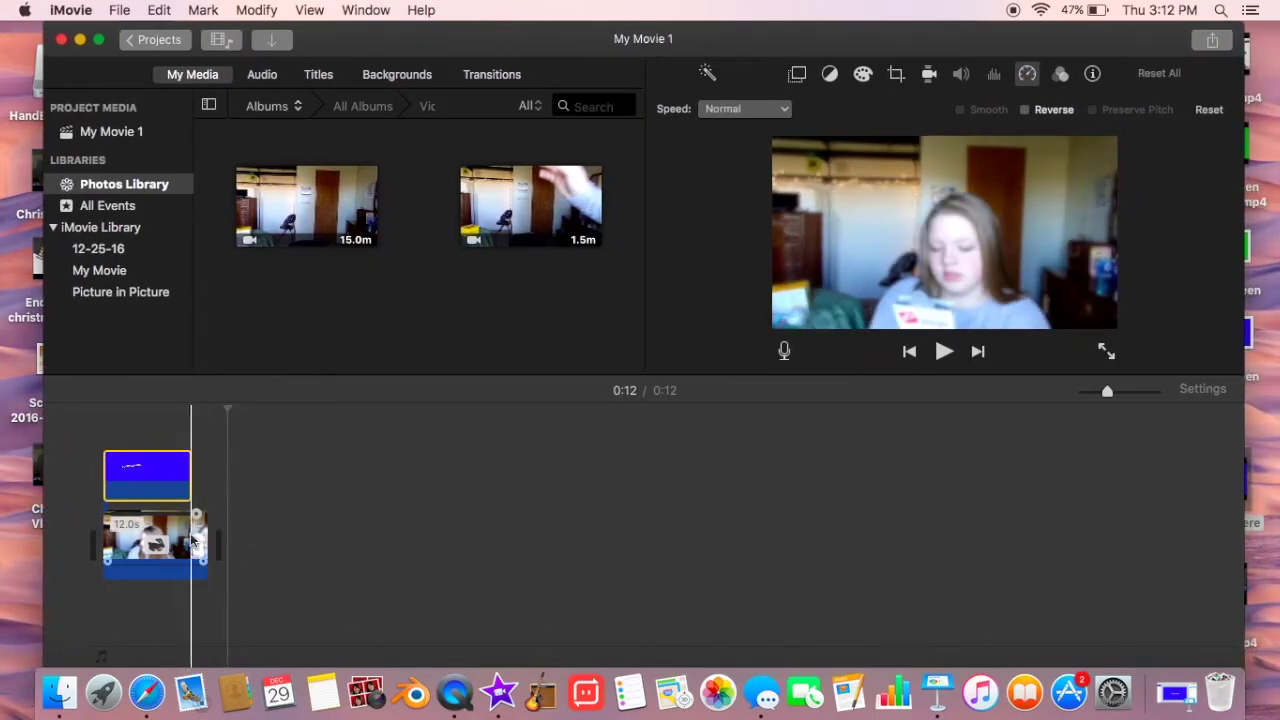
left_click(107, 537)
left_click(155, 475)
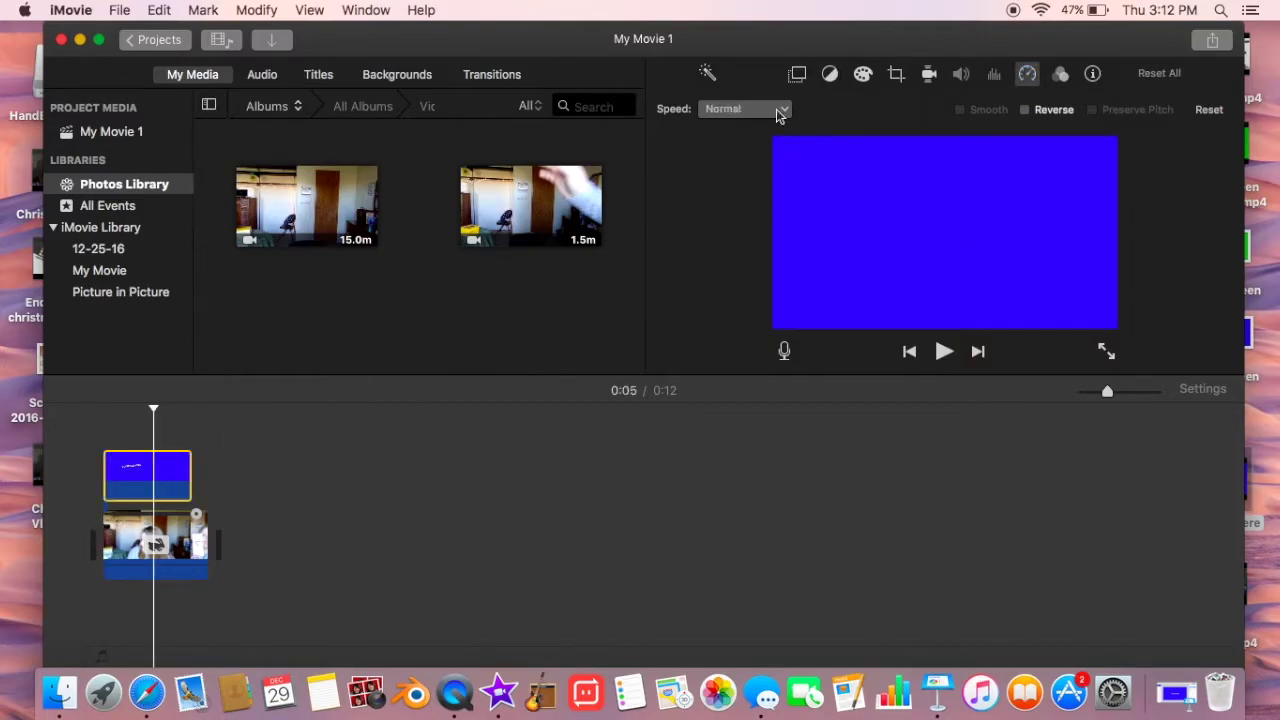
left_click(779, 112)
left_click(801, 92)
left_click(797, 76)
left_click(767, 110)
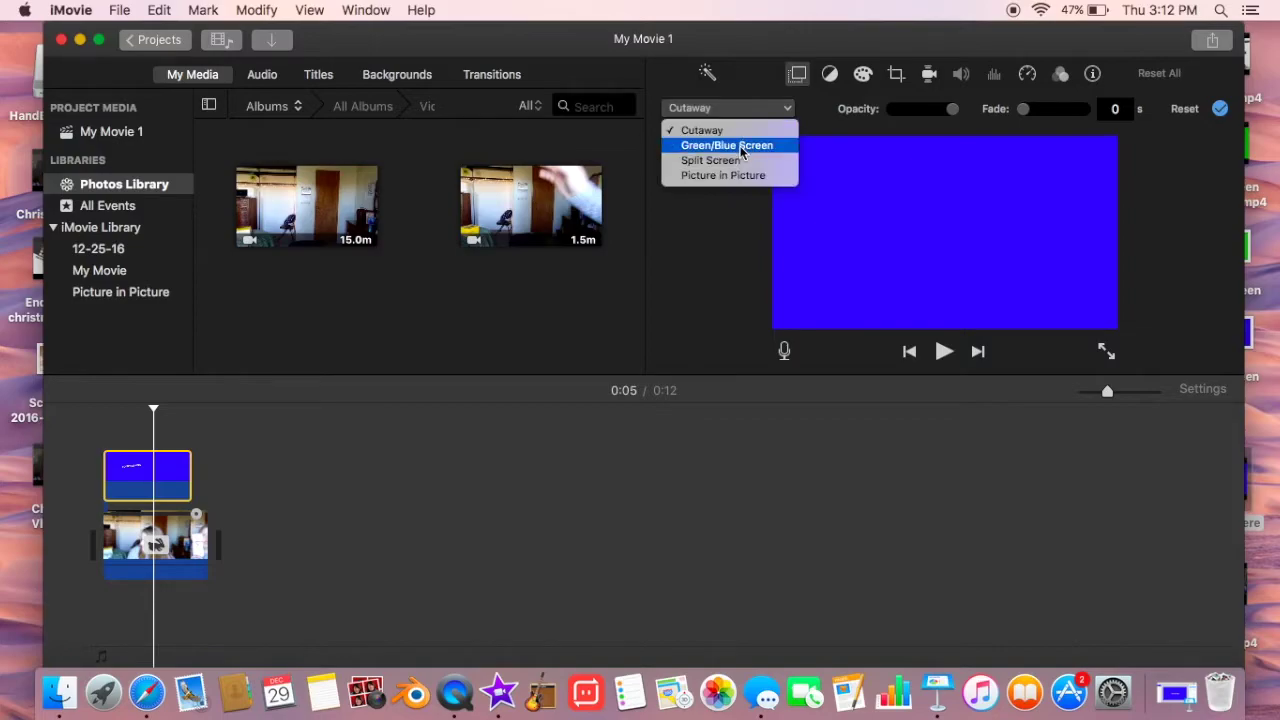
left_click(741, 147)
left_click(88, 412)
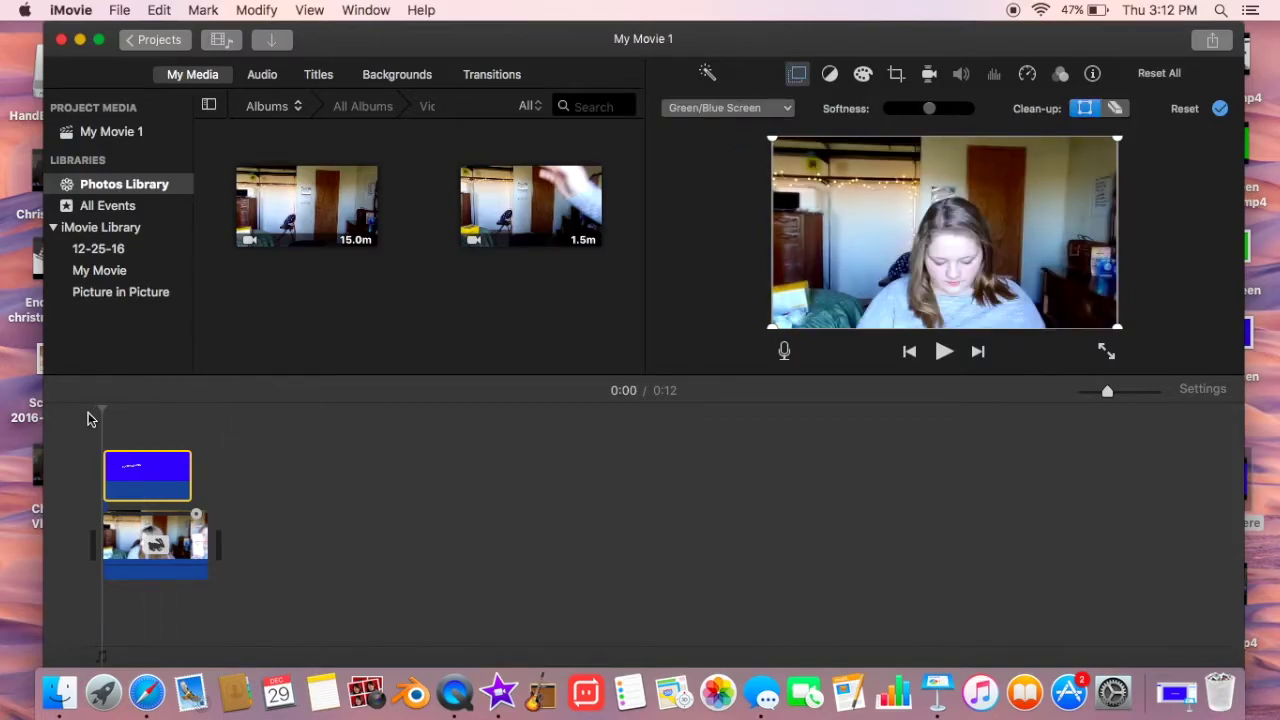
left_click(943, 352)
Set the title clip's speed to Slow and the background video's fast speed to 4x
left_click(161, 470)
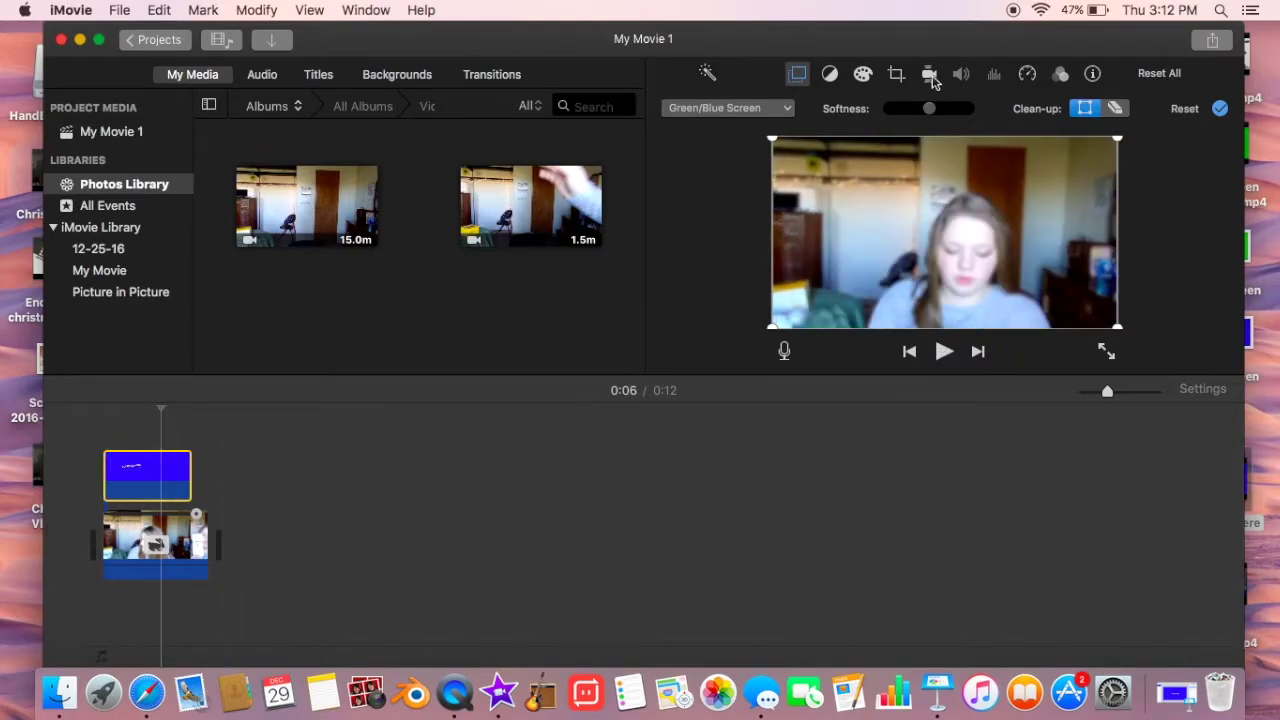
left_click(1027, 74)
left_click(745, 108)
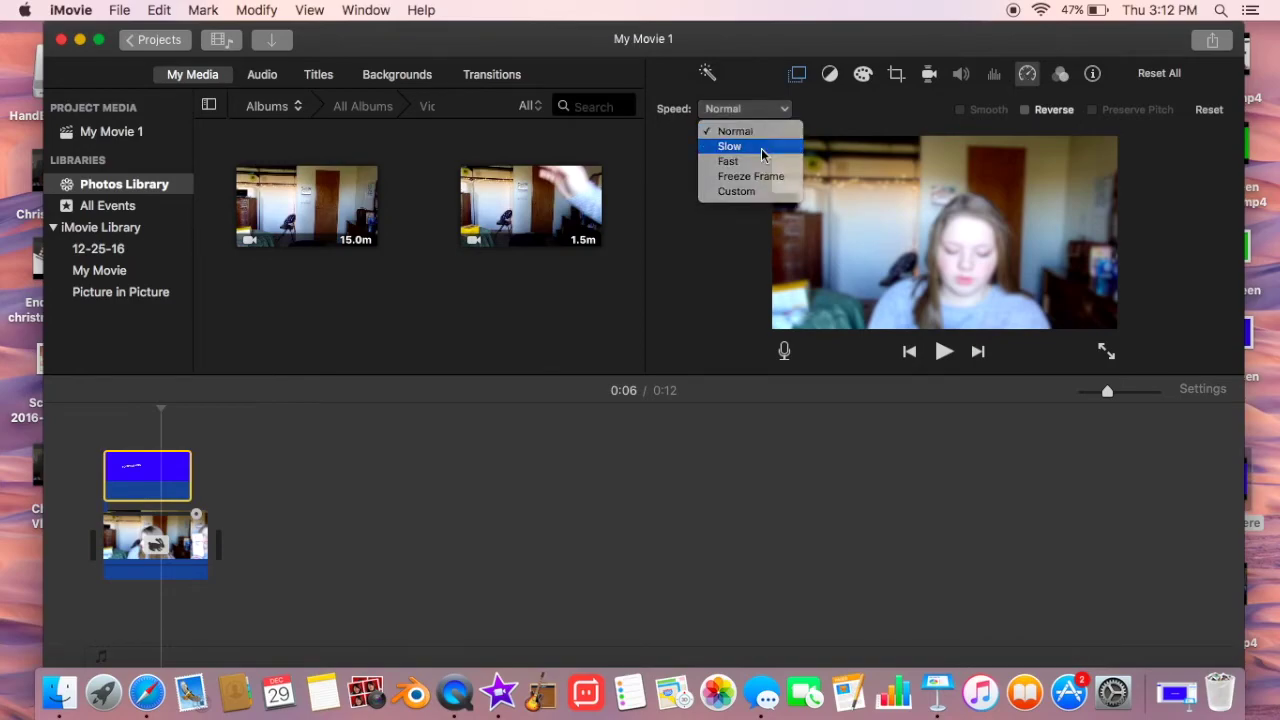
left_click(762, 147)
left_click(154, 545)
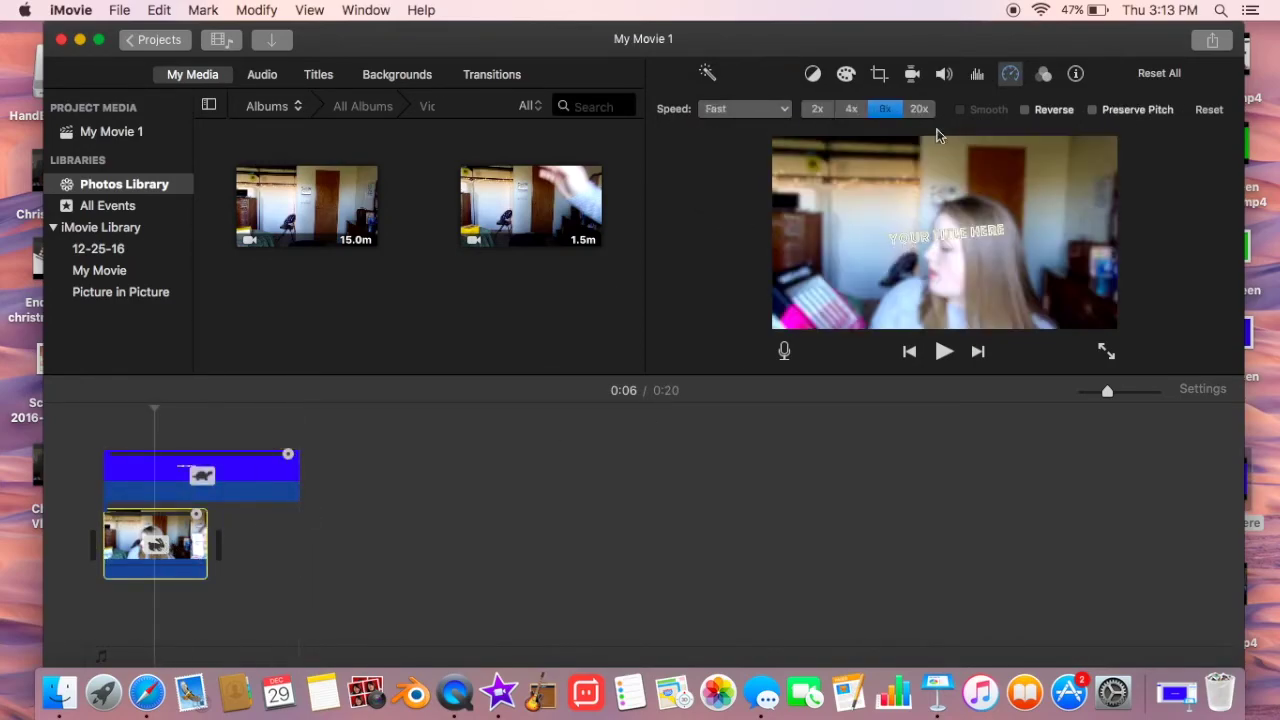
left_click(857, 113)
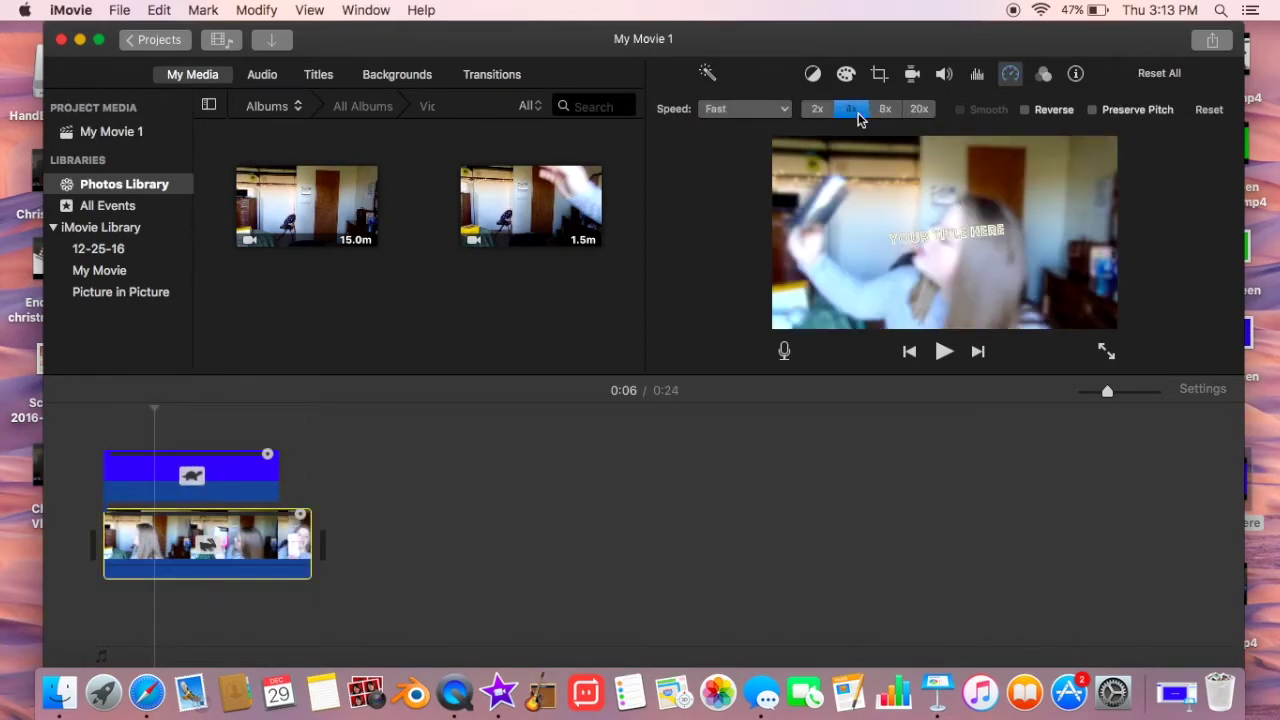
Split the title clip at about 3 seconds and delete the first part
left_click(400, 402)
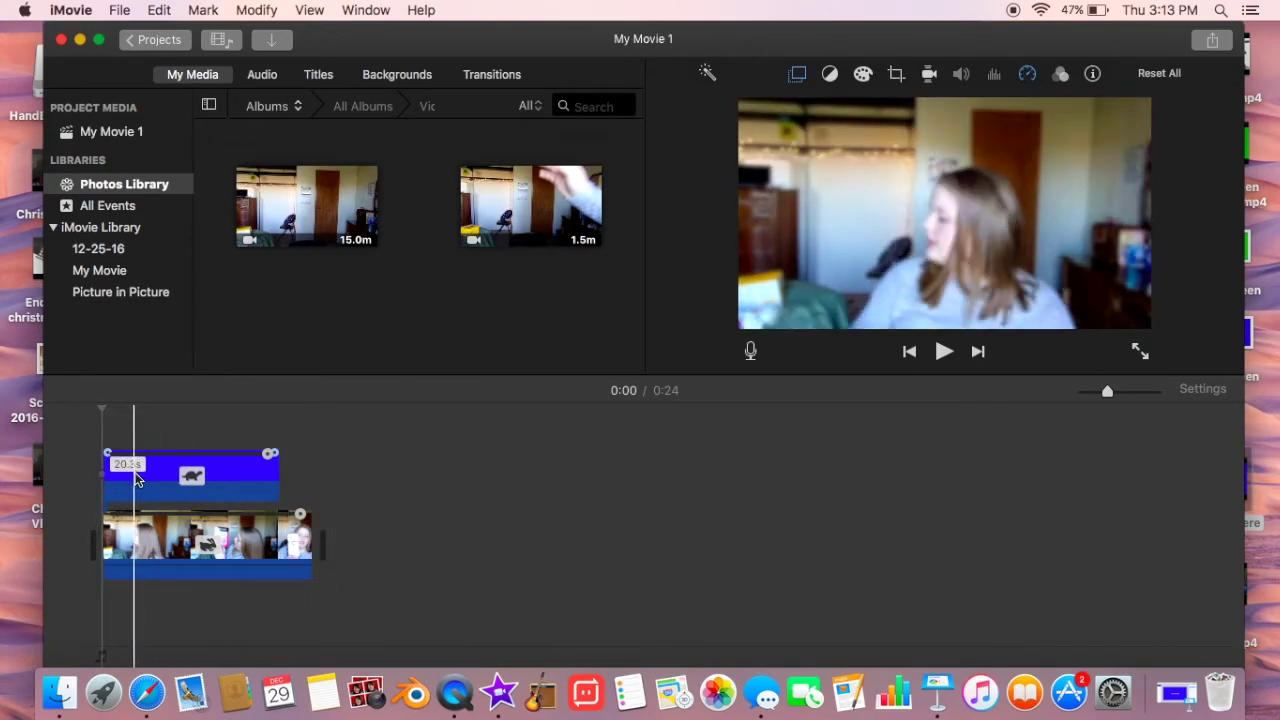
right_click(137, 481)
key("Escape")
right_click(137, 481)
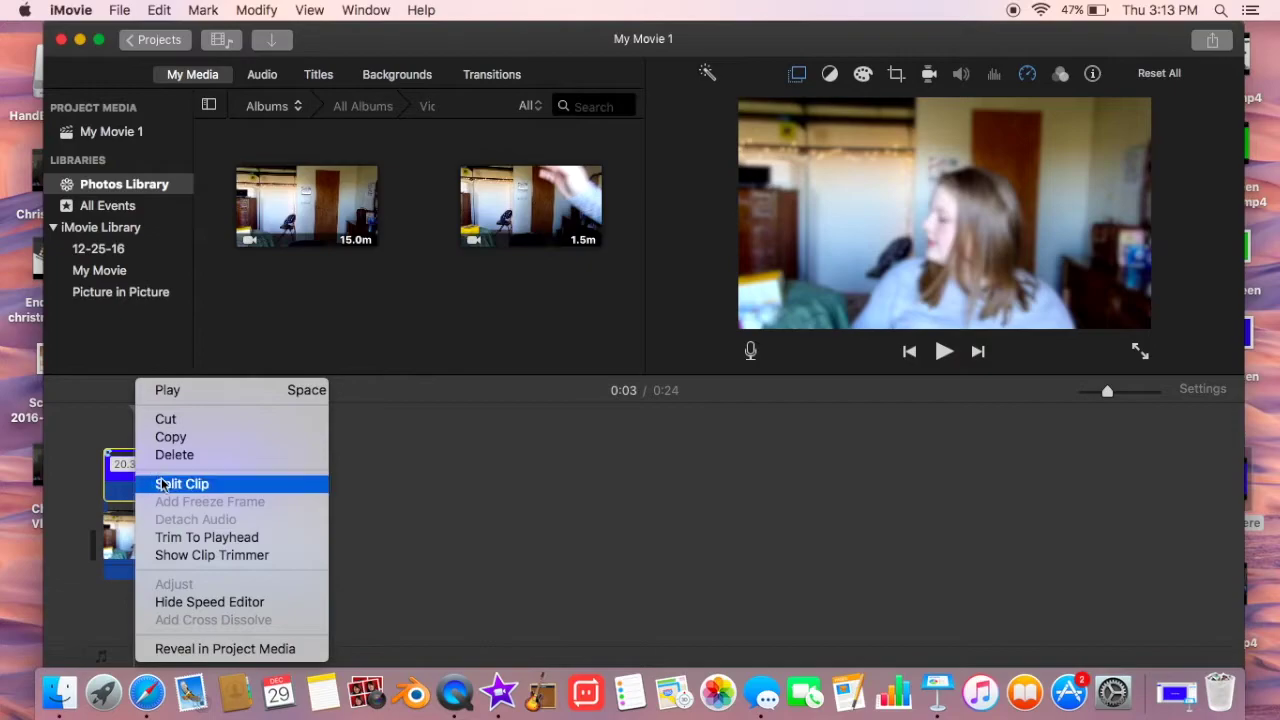
left_click(145, 483)
left_click(140, 487)
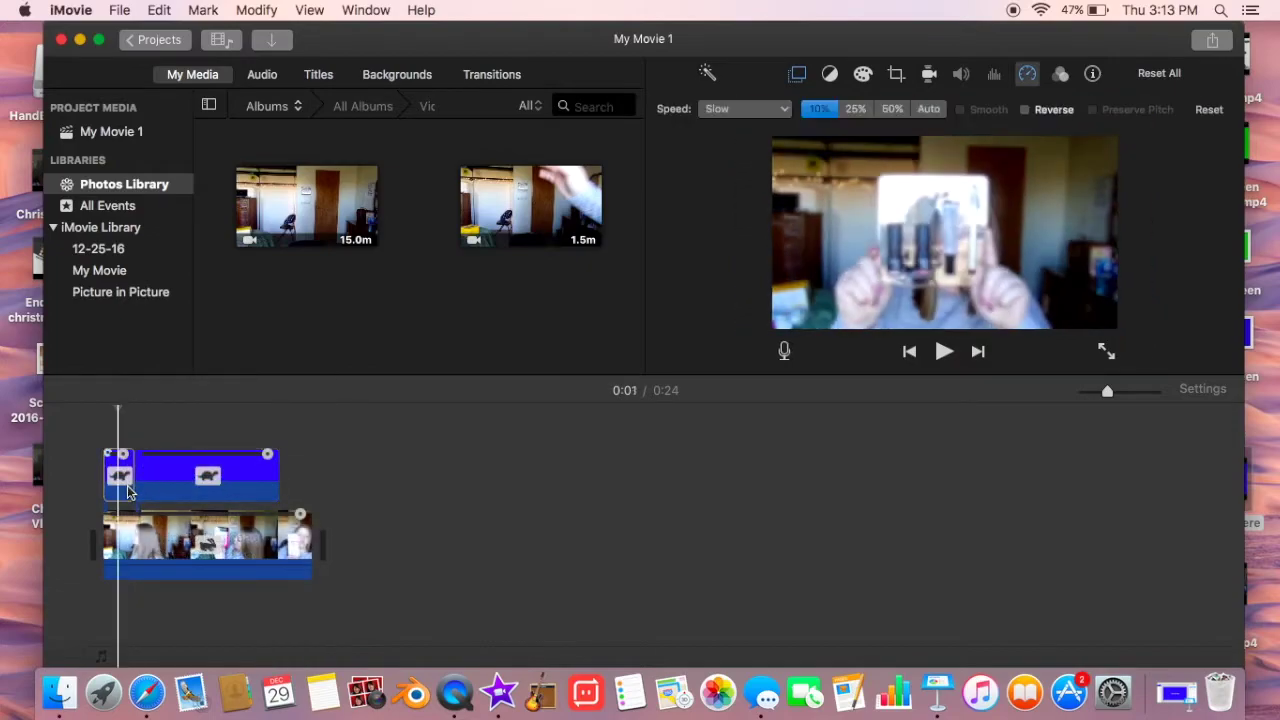
Split the remaining title clip at about 11 seconds and delete the part after the split
left_click(204, 481)
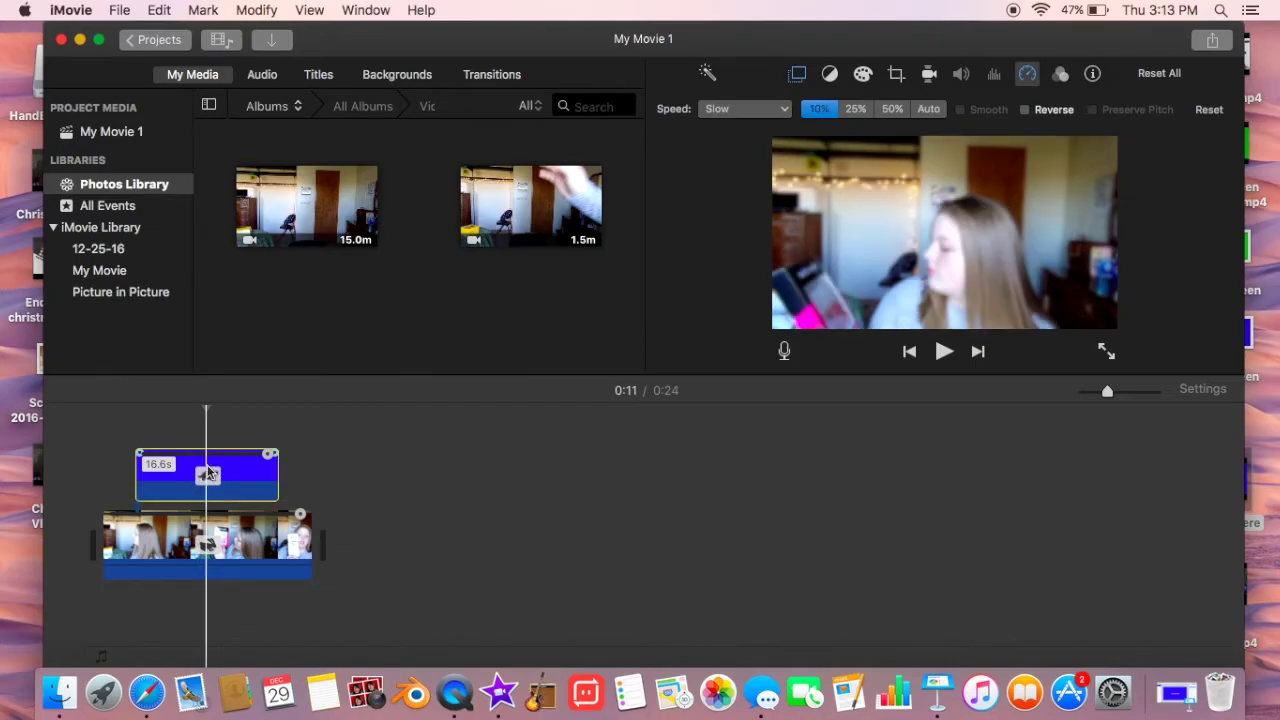
right_click(209, 465)
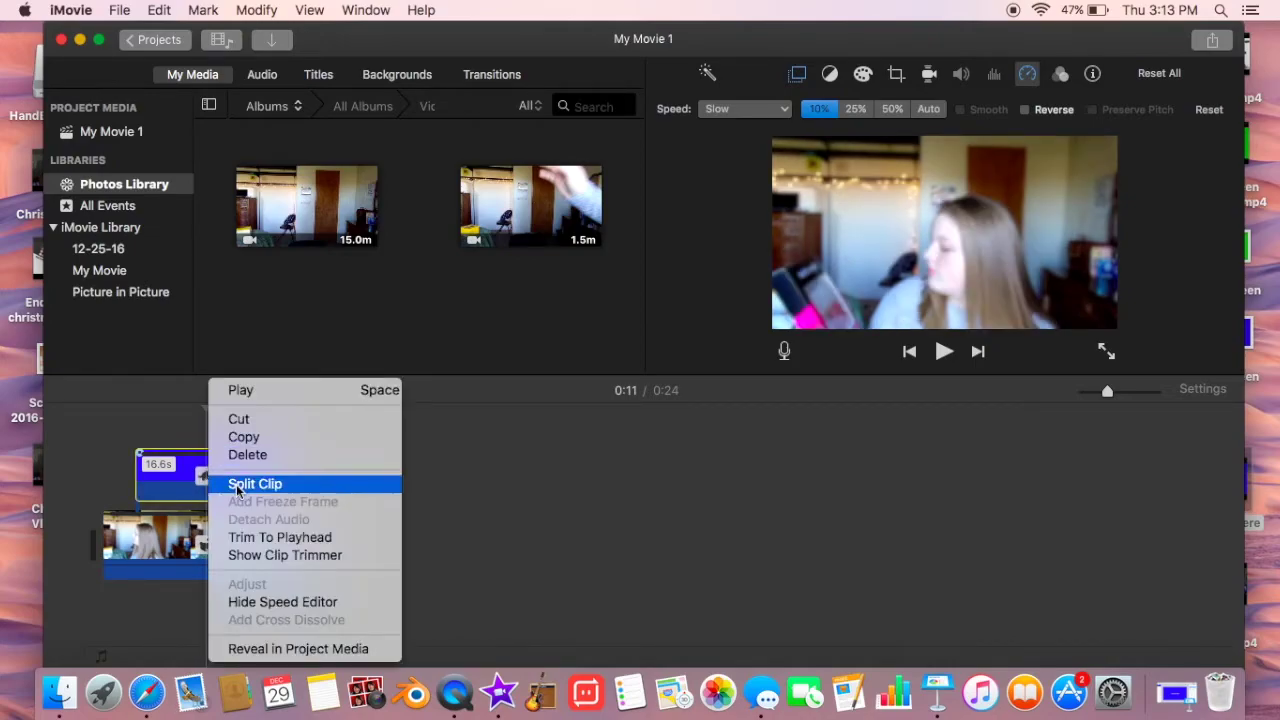
left_click(236, 486)
key("Delete")
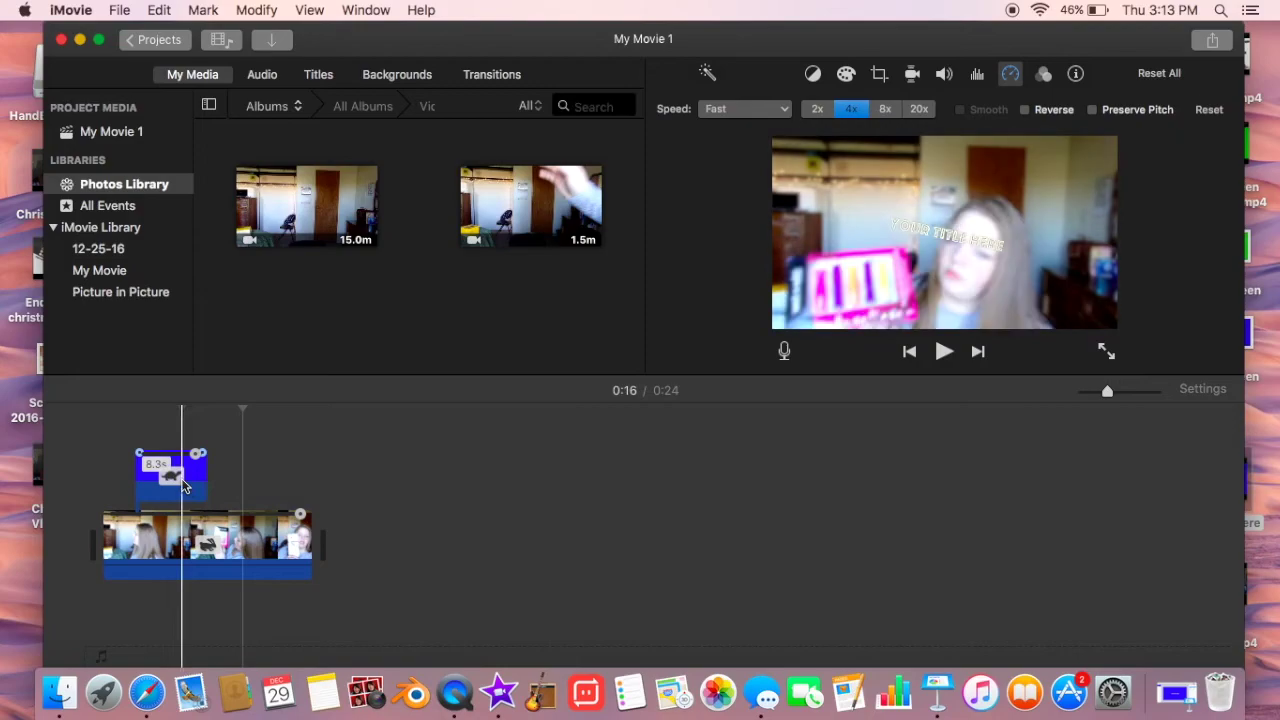
Slow the title clip to 25% speed and play the movie from the beginning
left_click(868, 111)
left_click(890, 112)
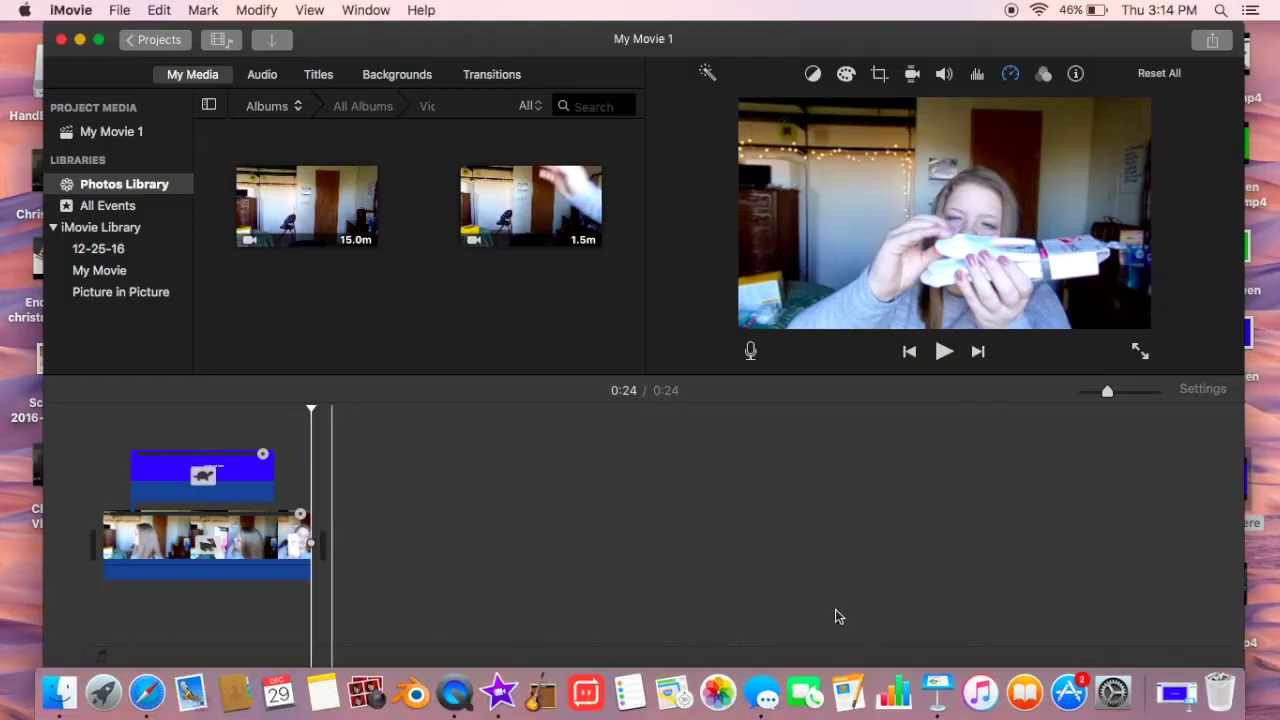
key("Home")
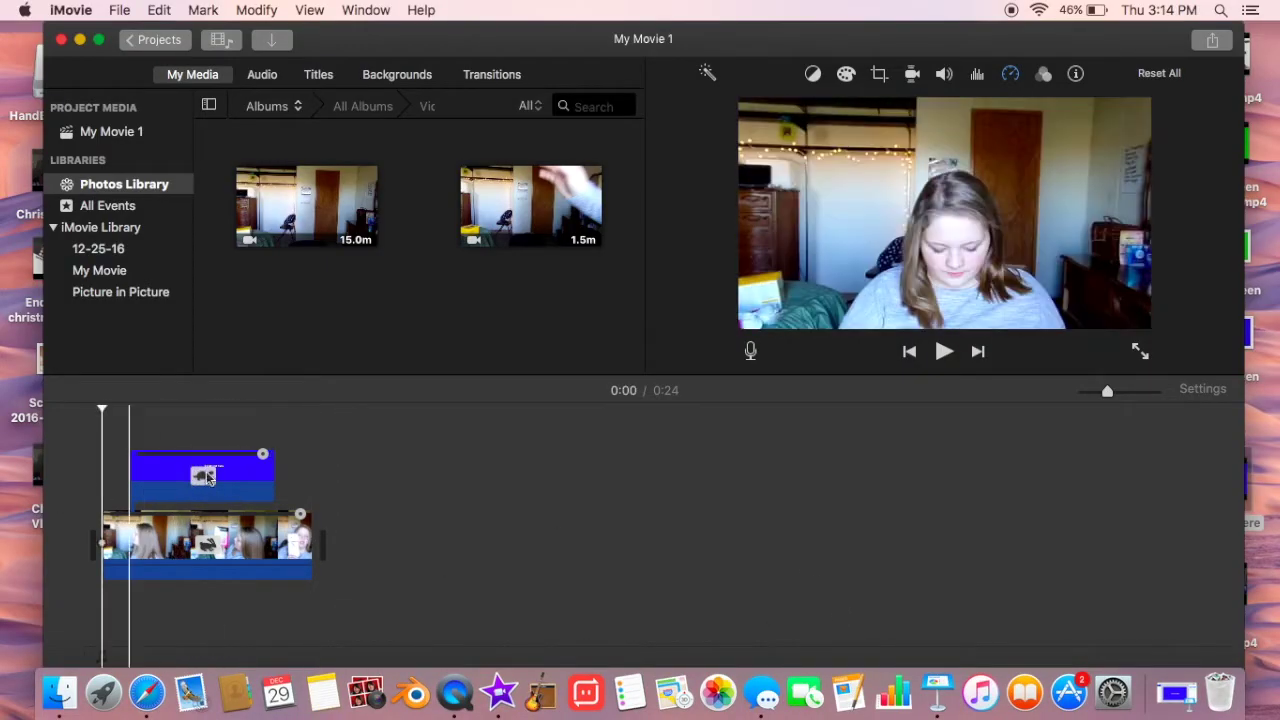
left_click(945, 355)
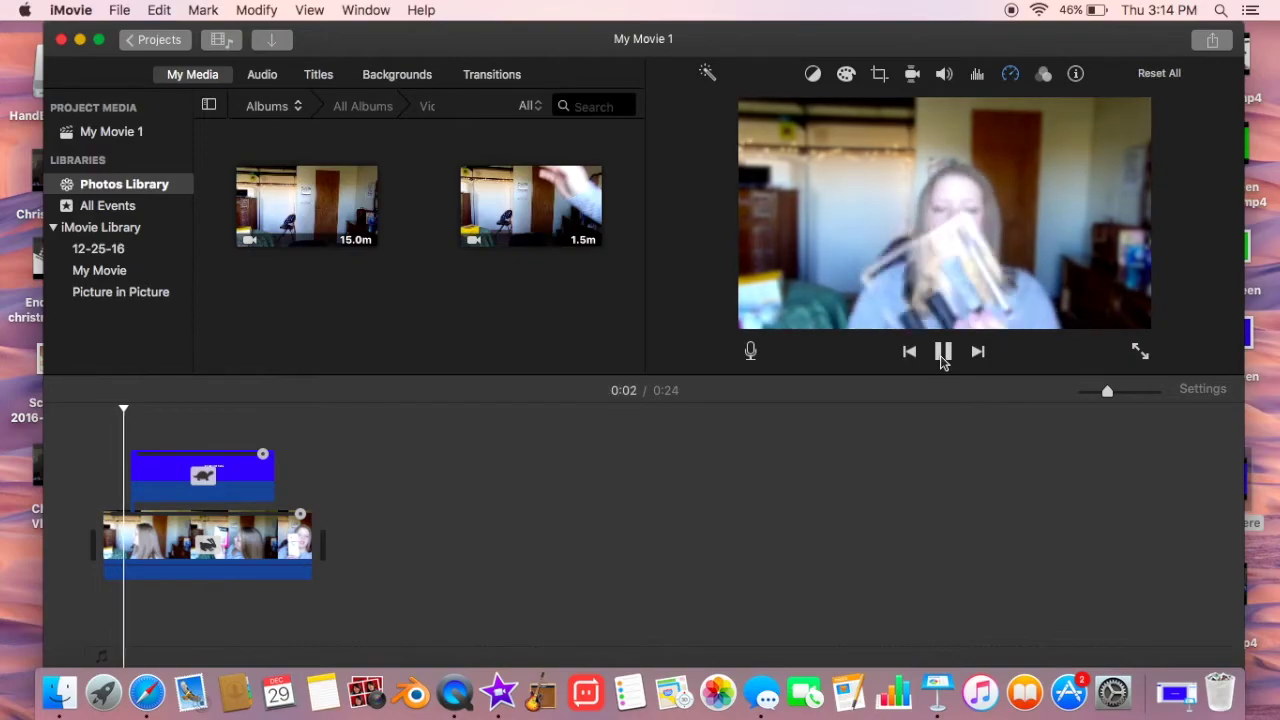
Set the title clip's slow speed to 50% and place it at the start of the video
left_click(204, 476)
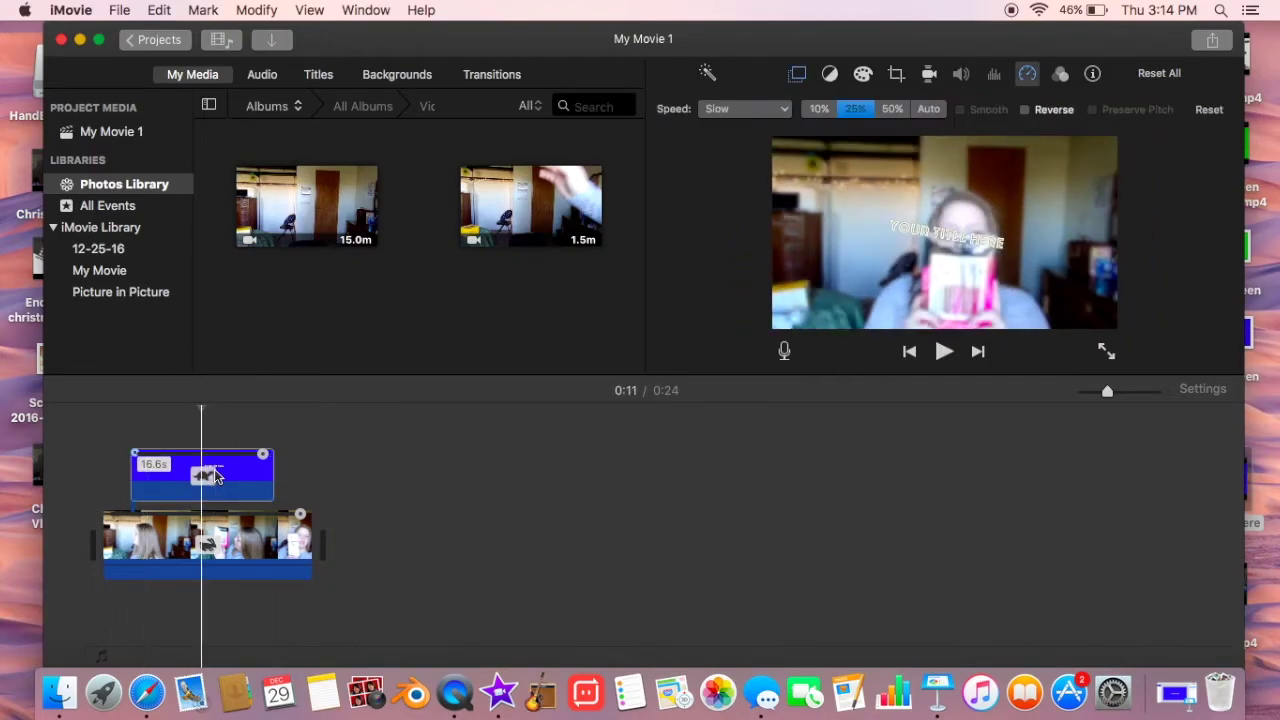
left_click(814, 112)
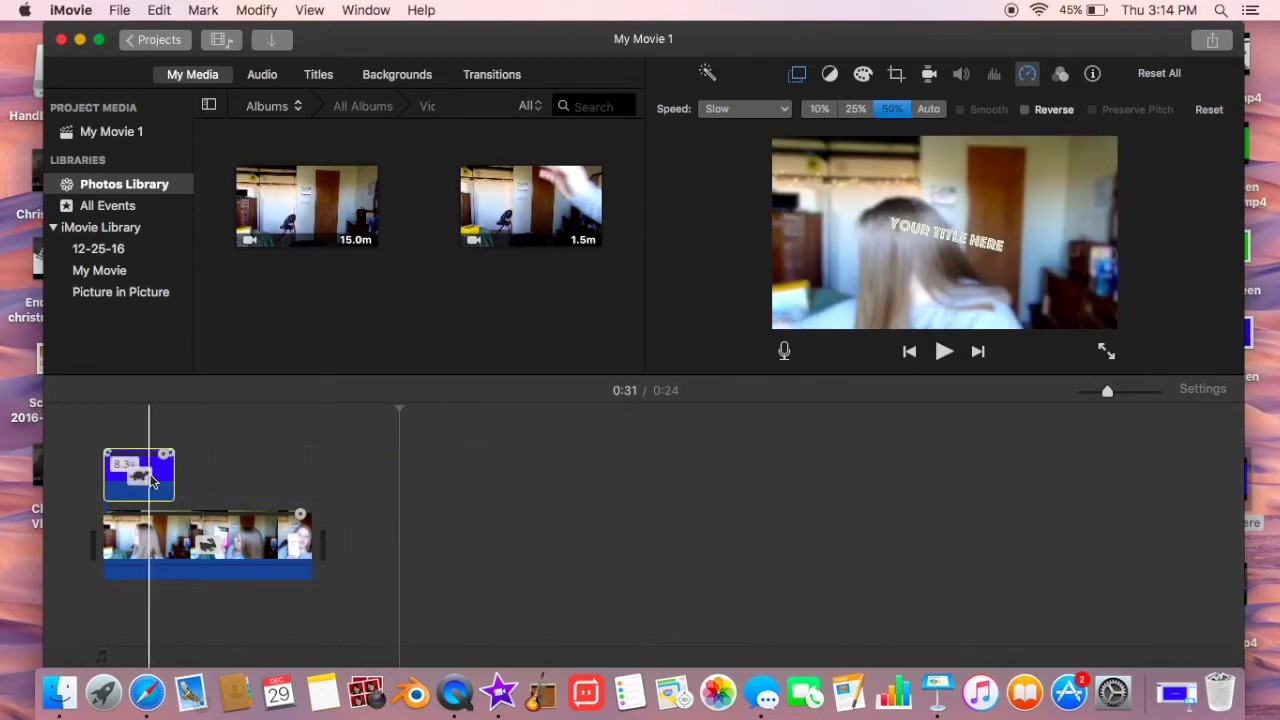
Split the background video at about 10 seconds, delete the remainder, and preview the movie full screen
left_click(193, 545)
right_click(193, 546)
left_click(225, 483)
key("Delete")
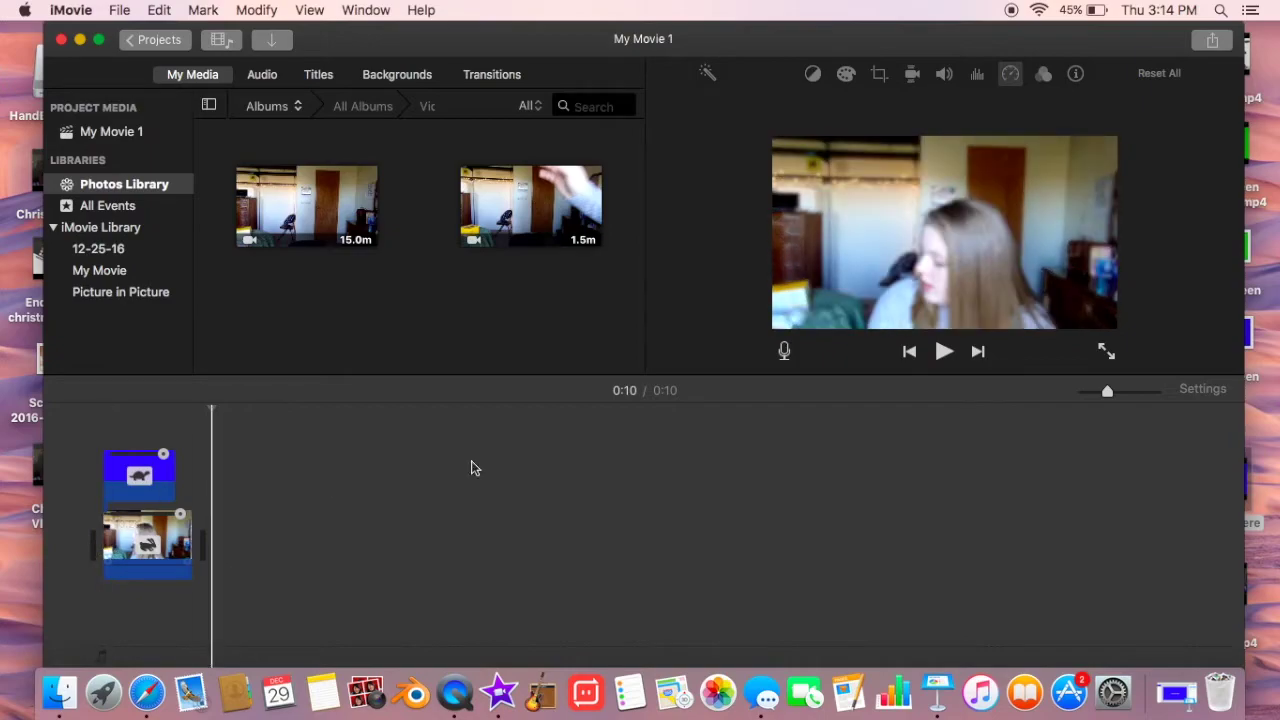
left_click(172, 518)
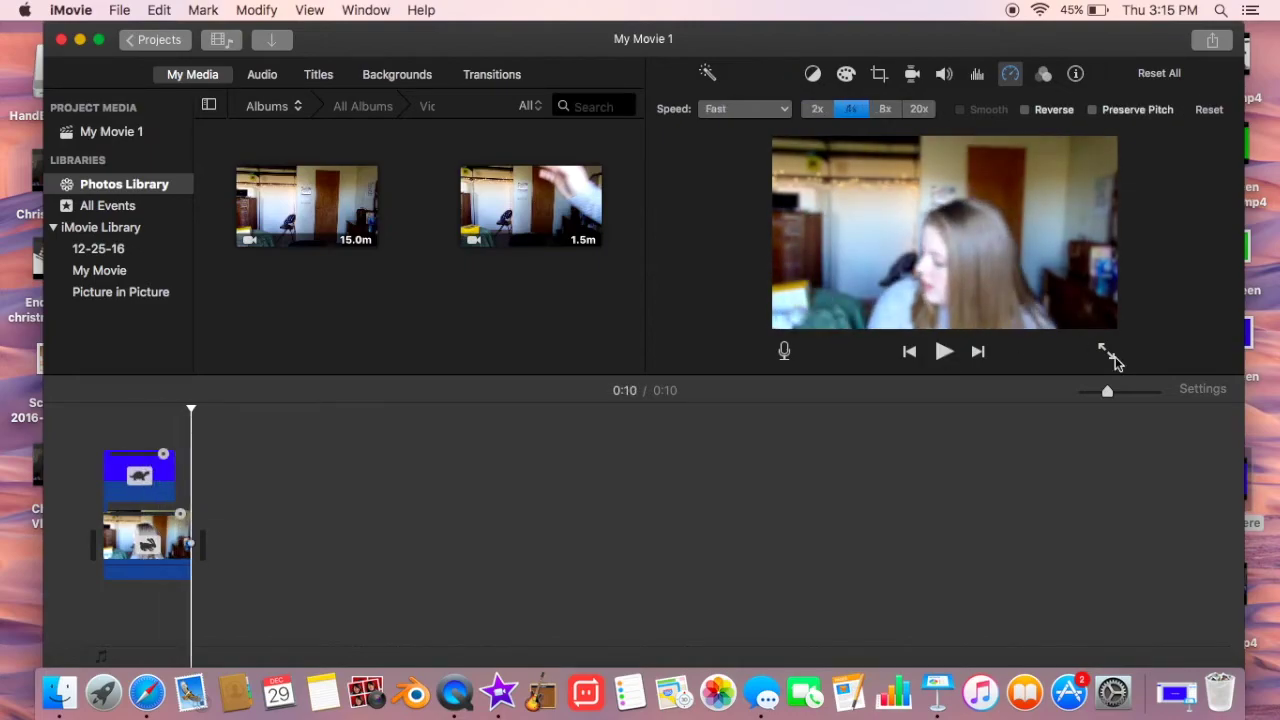
left_click(1106, 353)
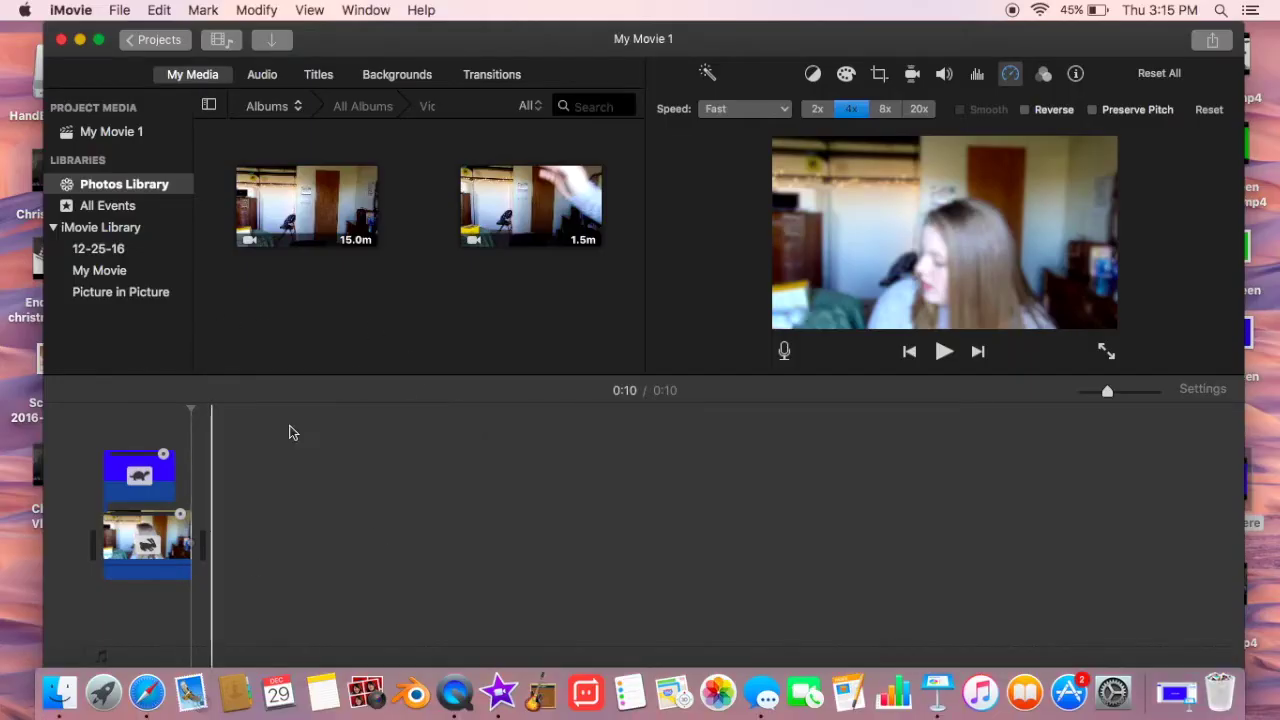
Leave the project for the project list, naming it Example
left_click(160, 40)
key("BackSpace")
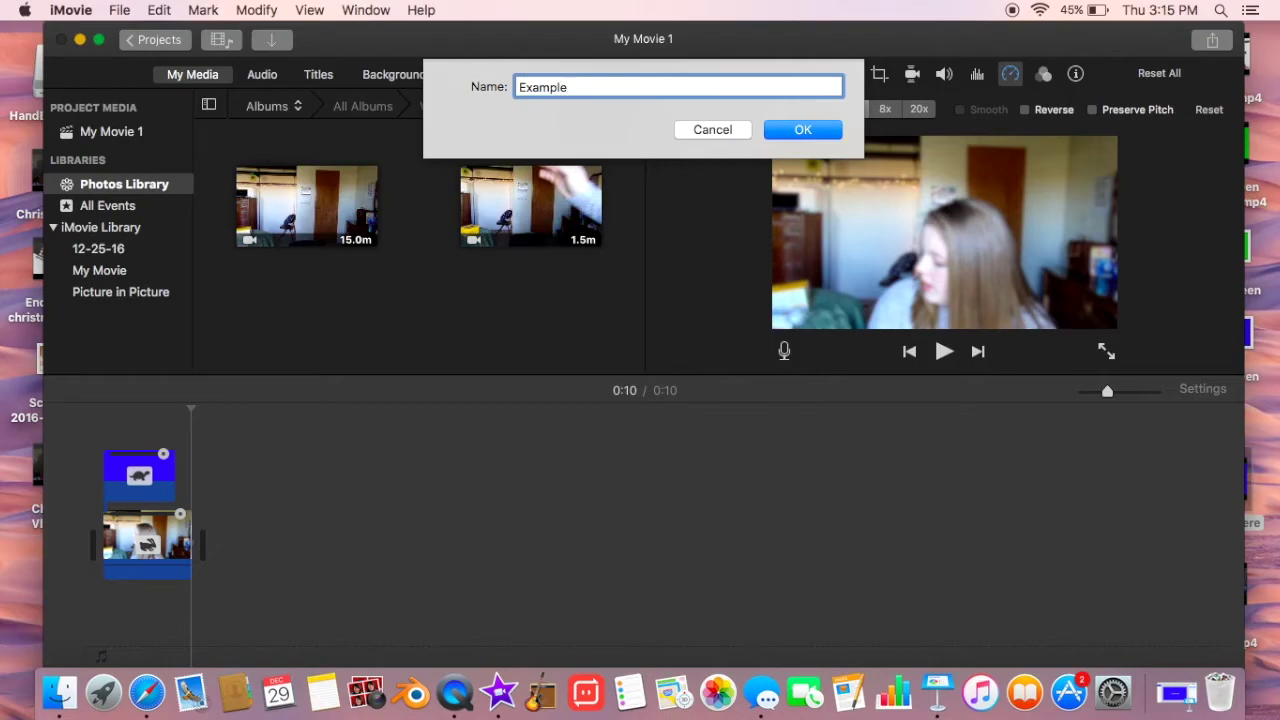
key("Return")
Open the Green Screen Video project to view it and minimize the window
double_click(1072, 350)
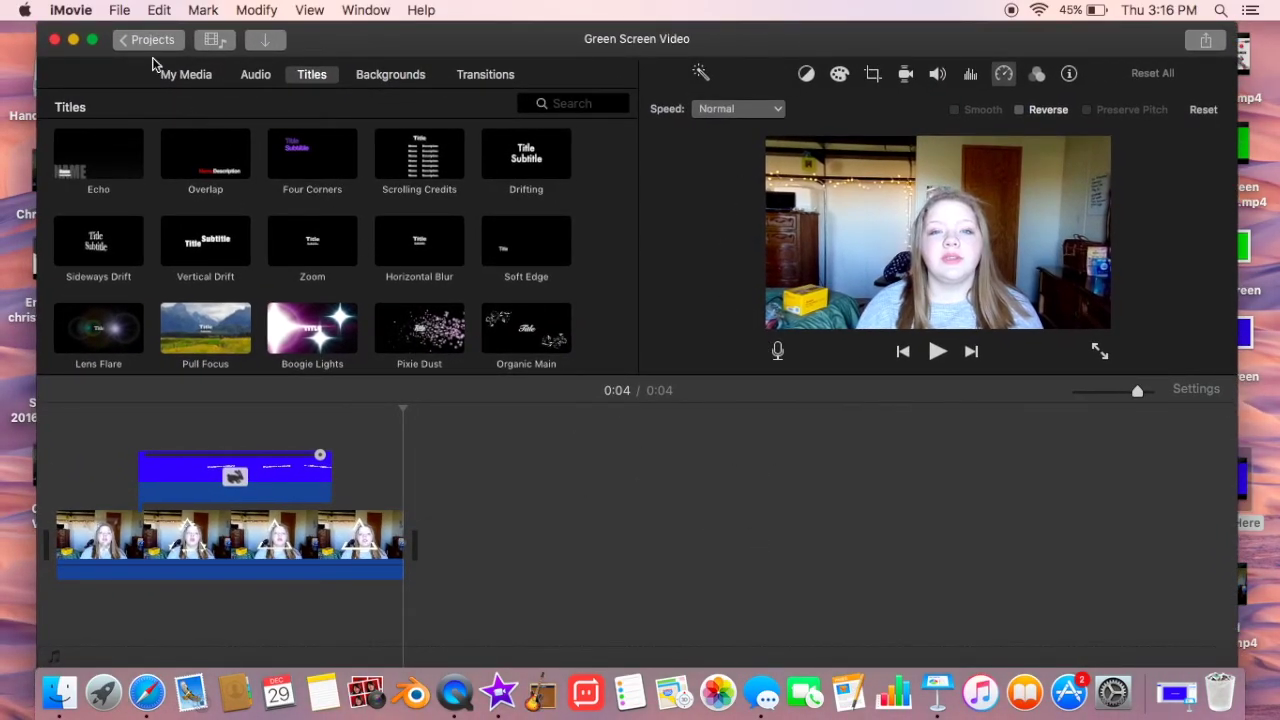
left_click(73, 40)
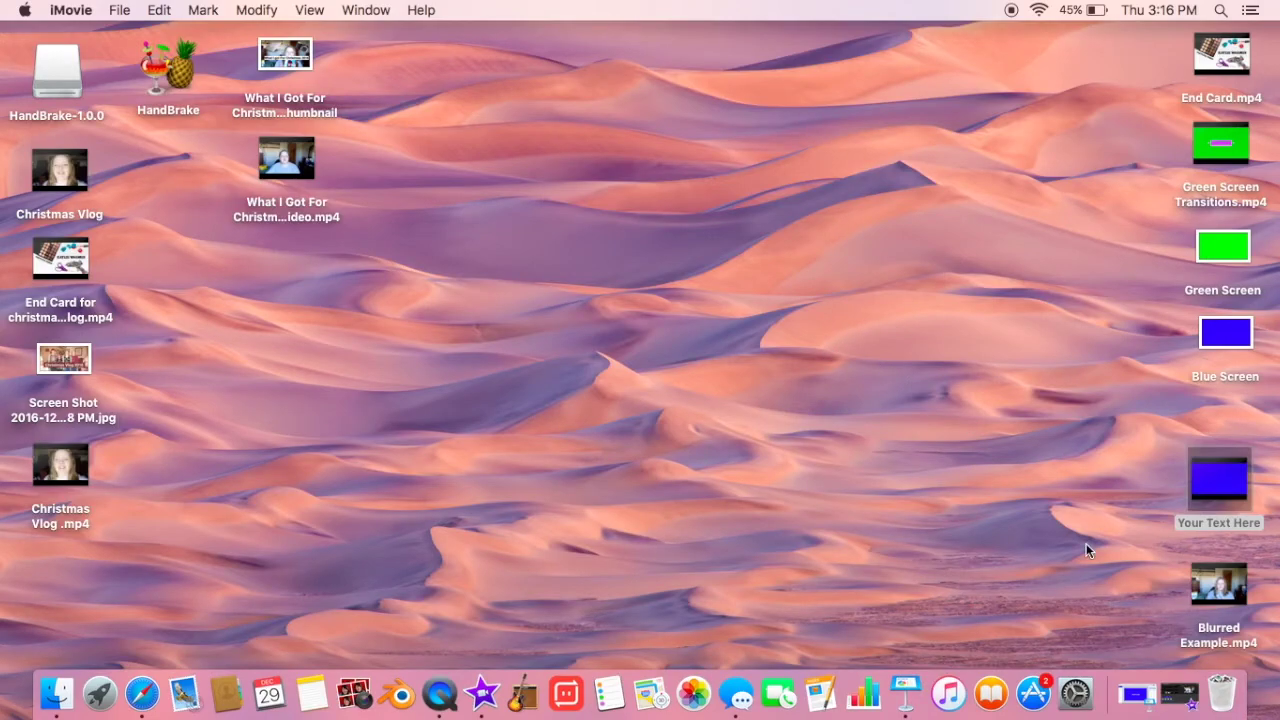